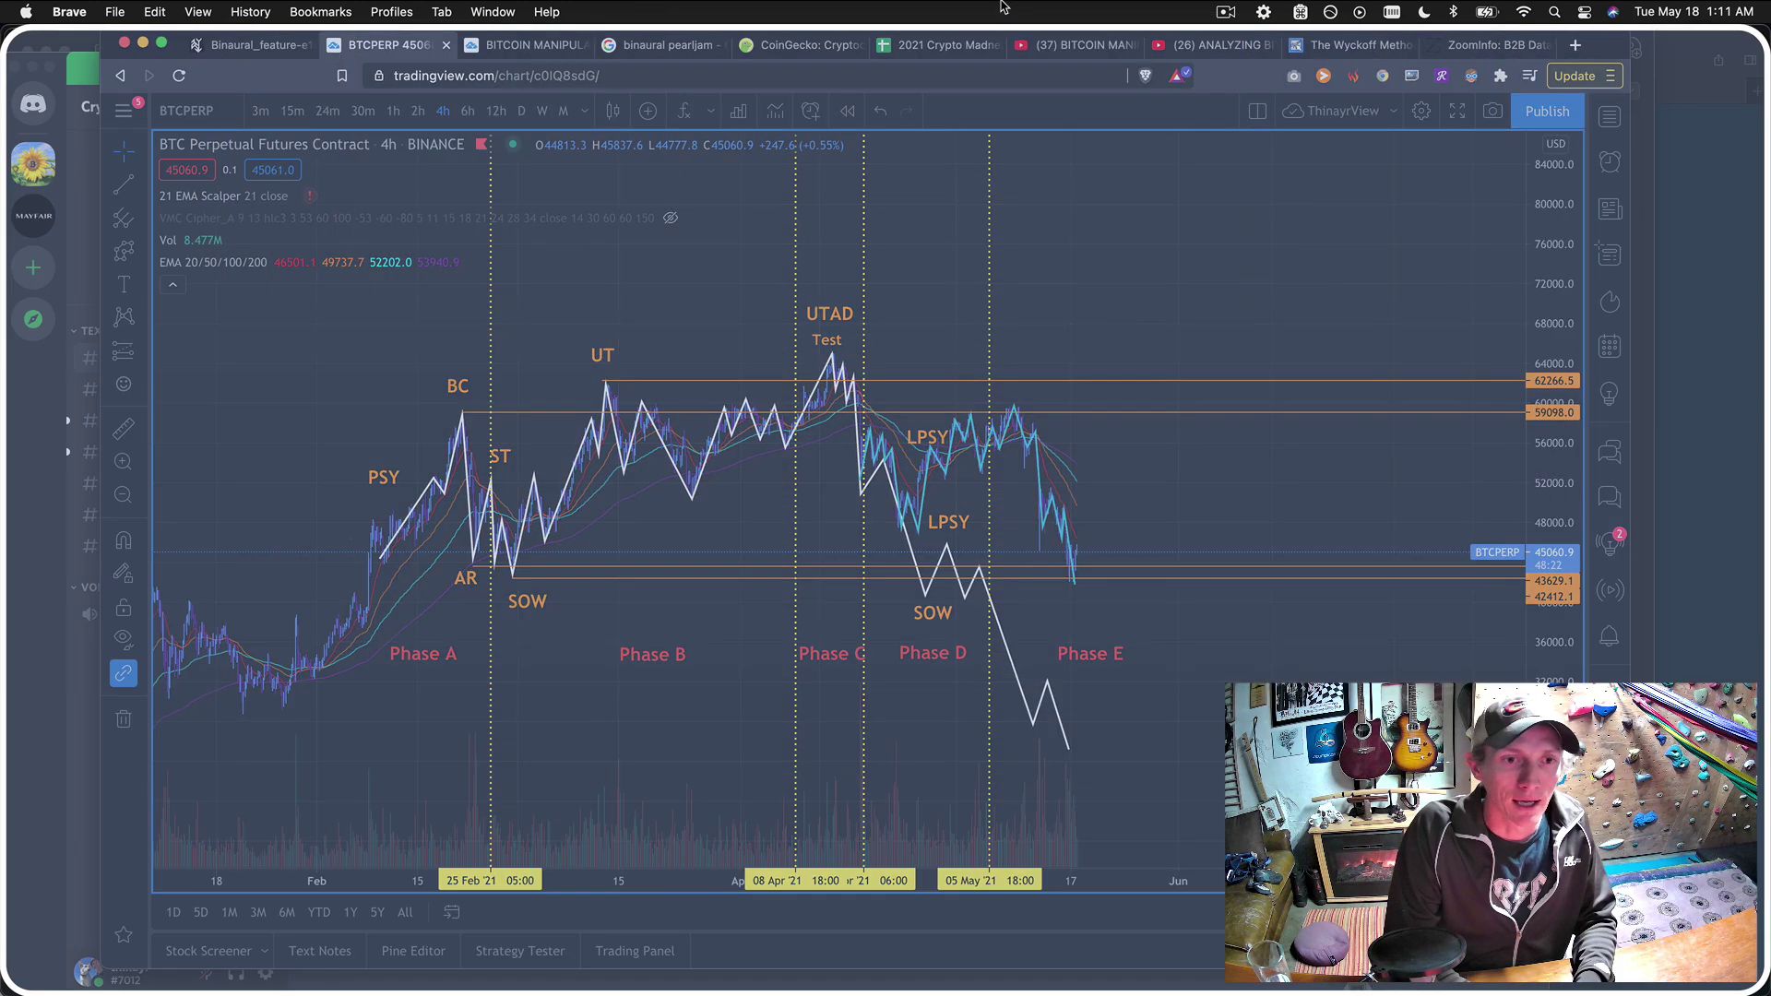
- Maximize the browser window and shift the BTC chart left to leave space after the latest candles
double_click(995, 32)
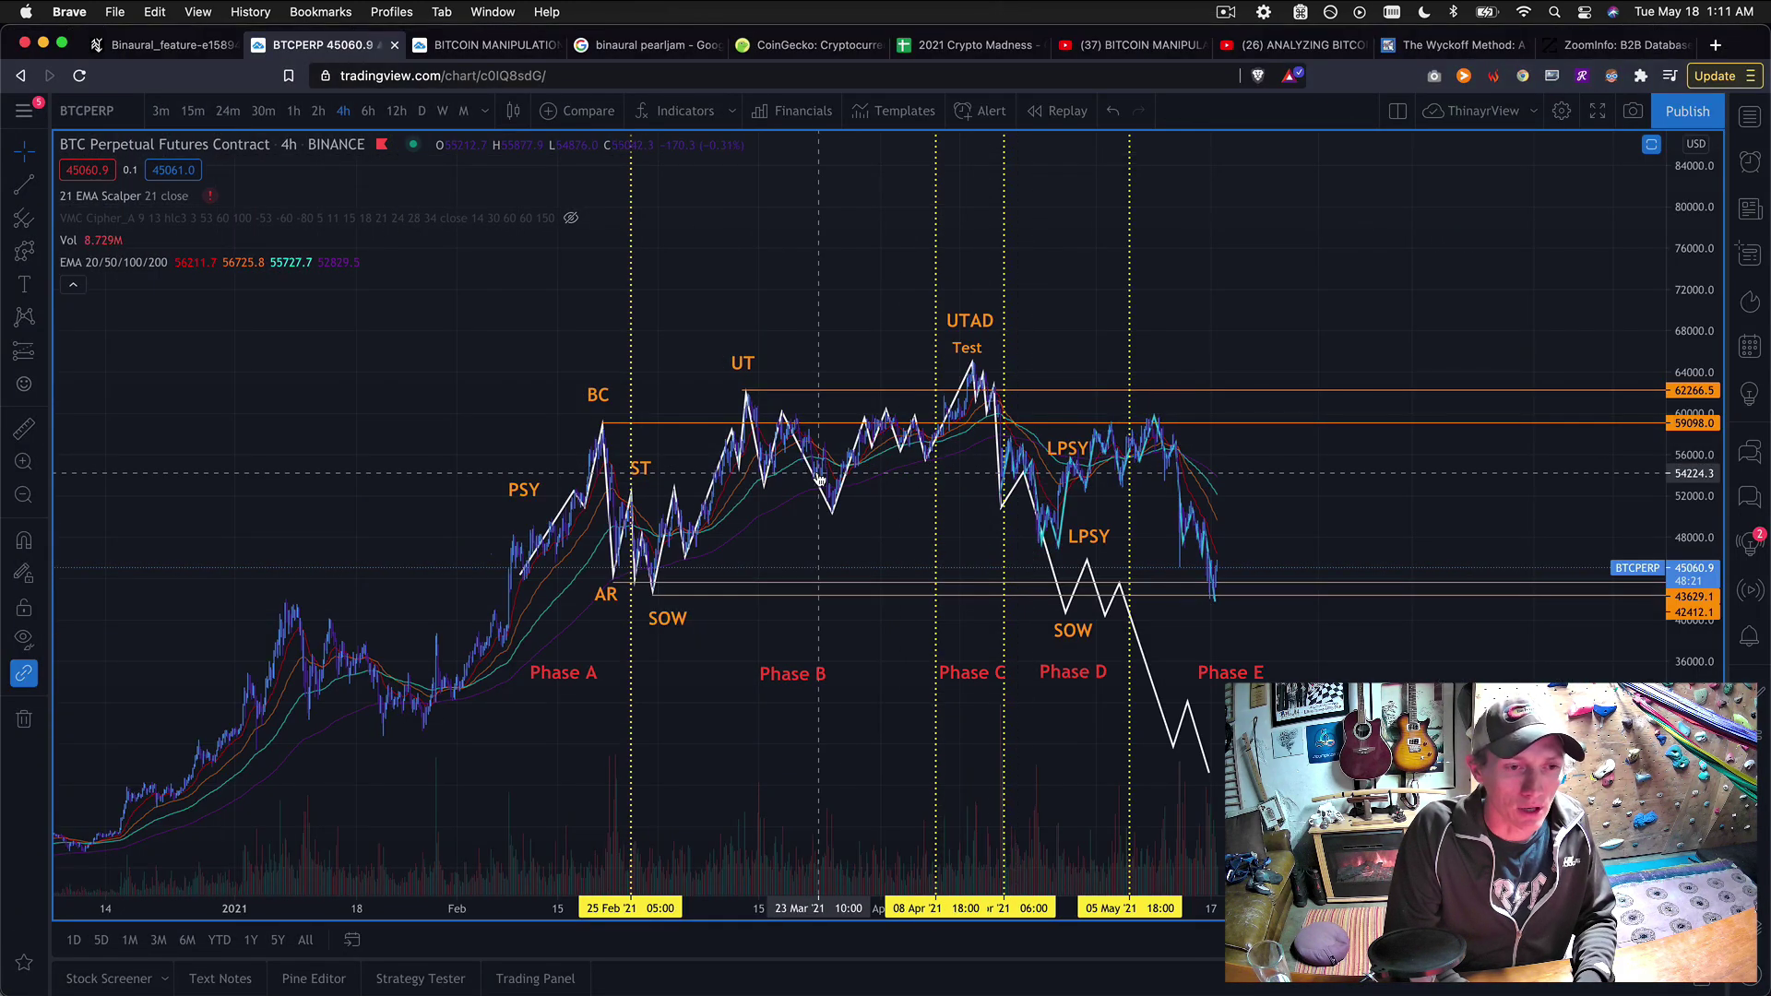
left_click_drag(773, 277, 413, 265)
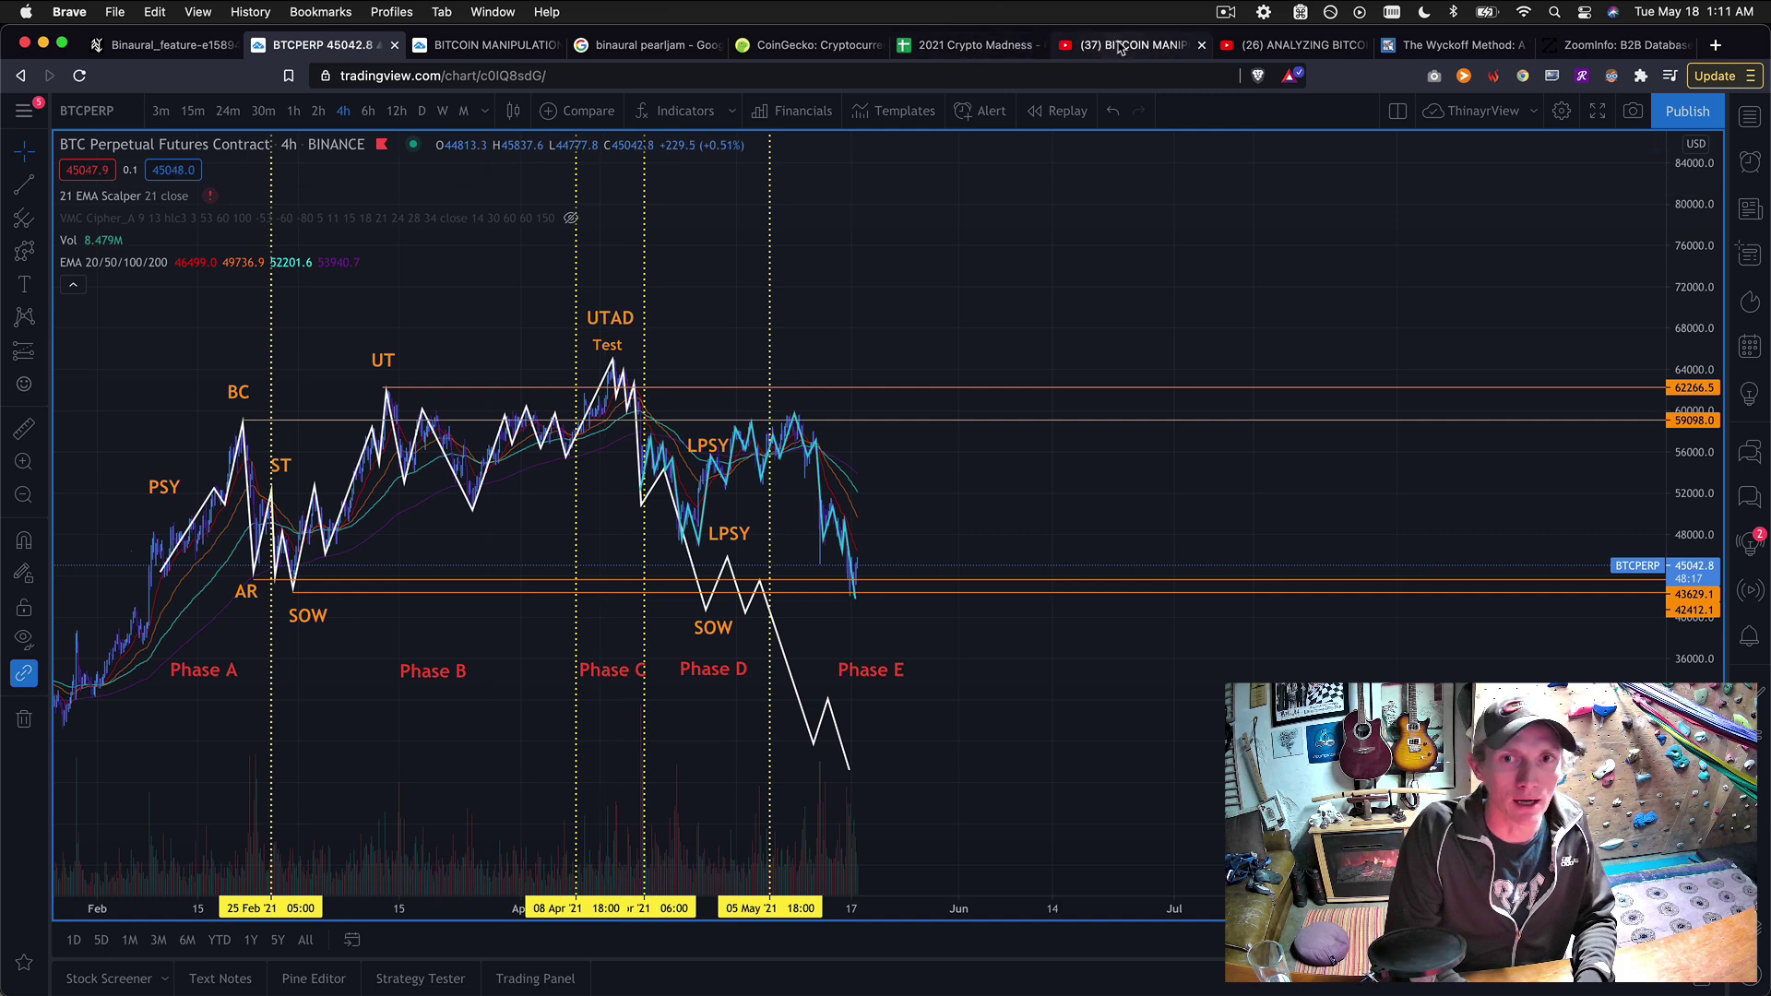
- Open the Wyckoff distribution schematic image in its own right-half window, then return to the main browser window
left_click(1447, 44)
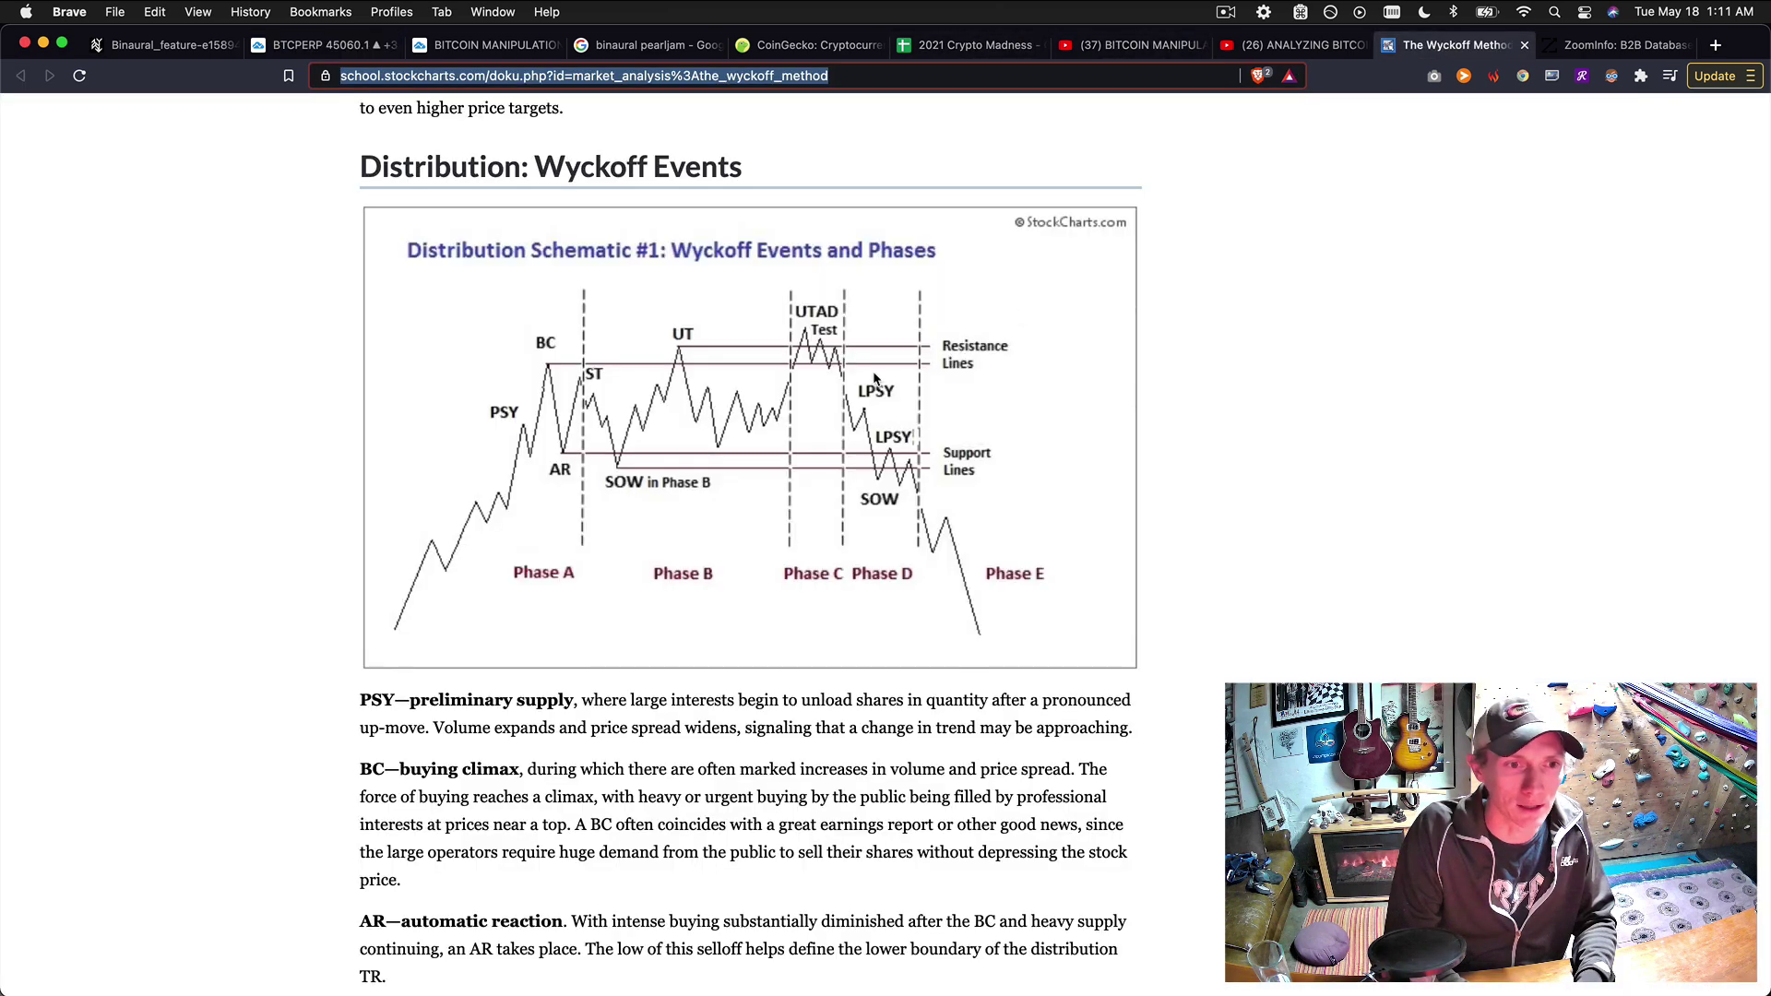
right_click(634, 432)
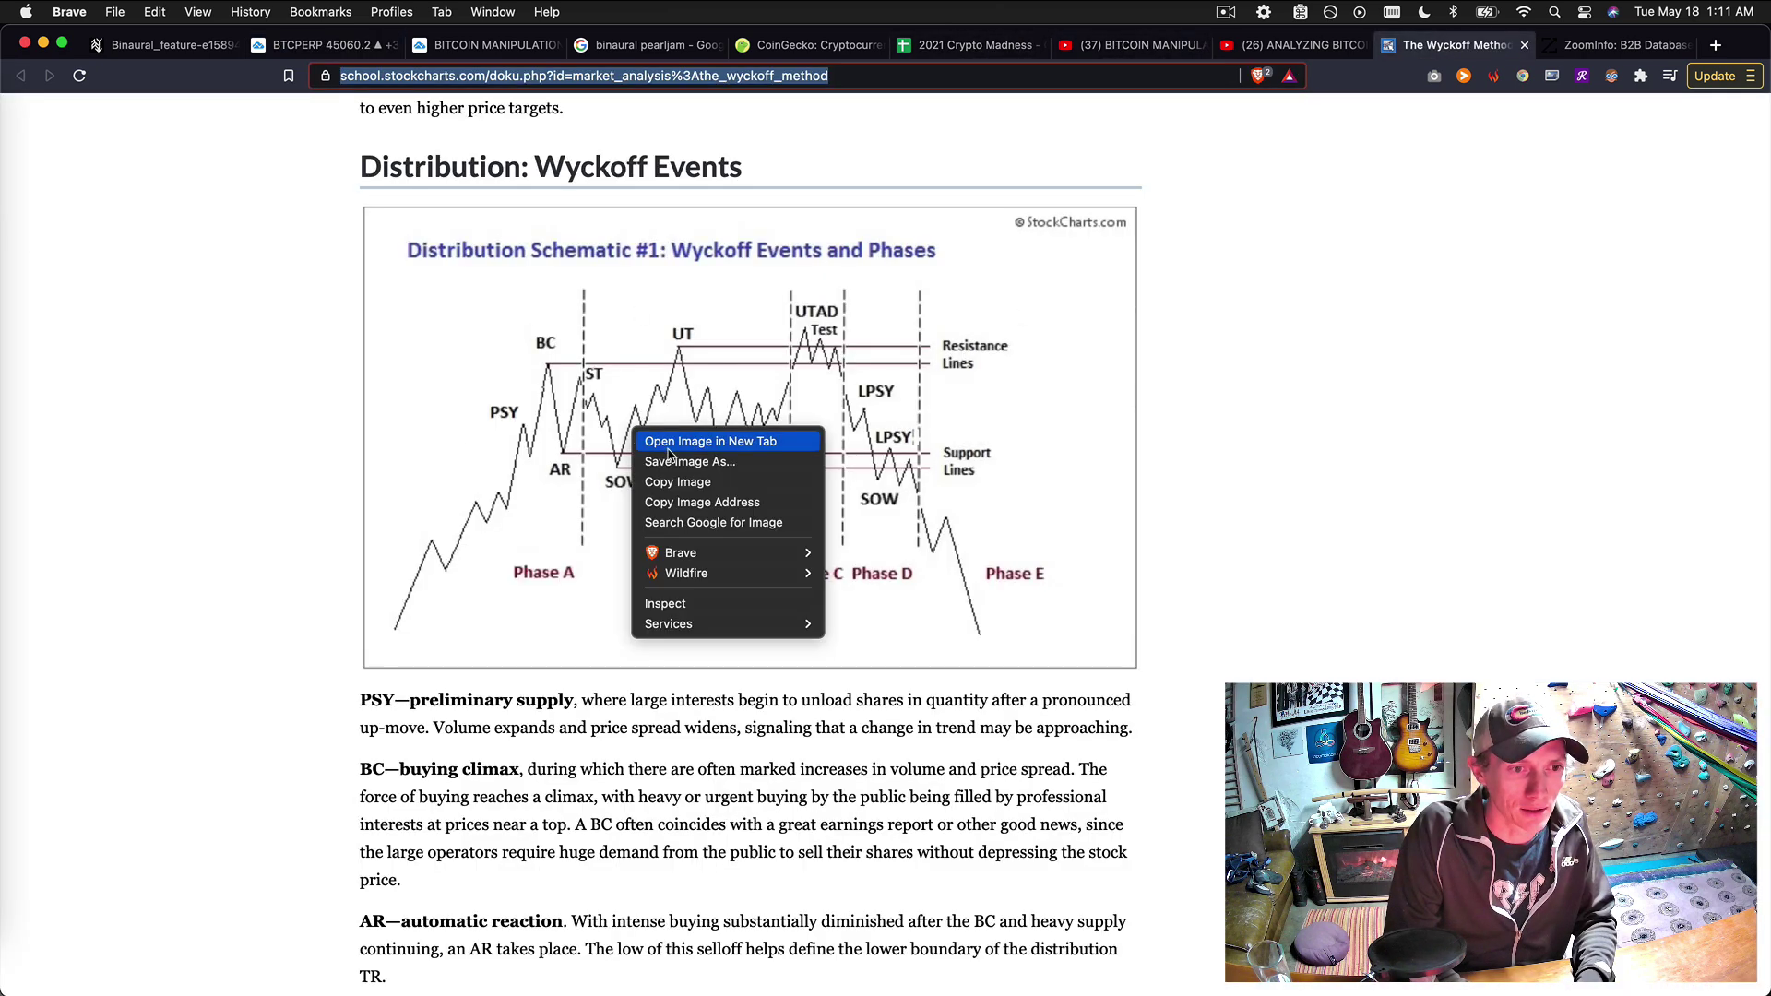
key("Escape")
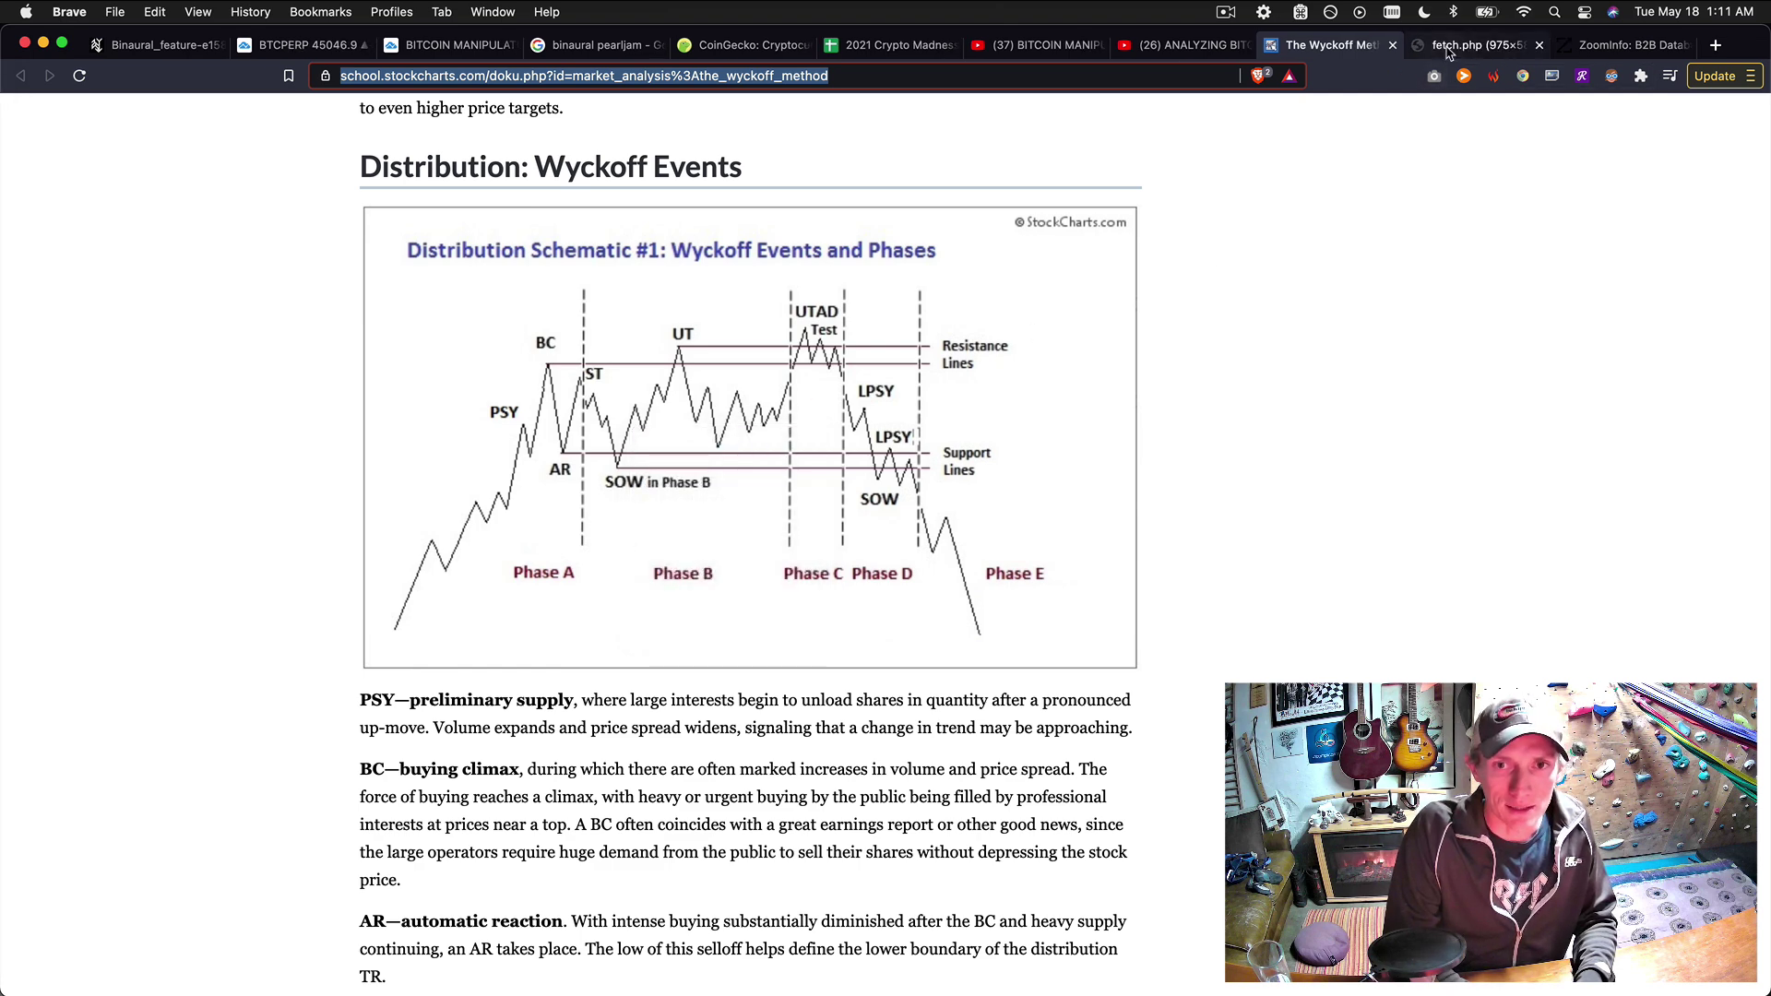
left_click_drag(1447, 52, 1765, 146)
left_click(205, 277)
left_click(336, 83)
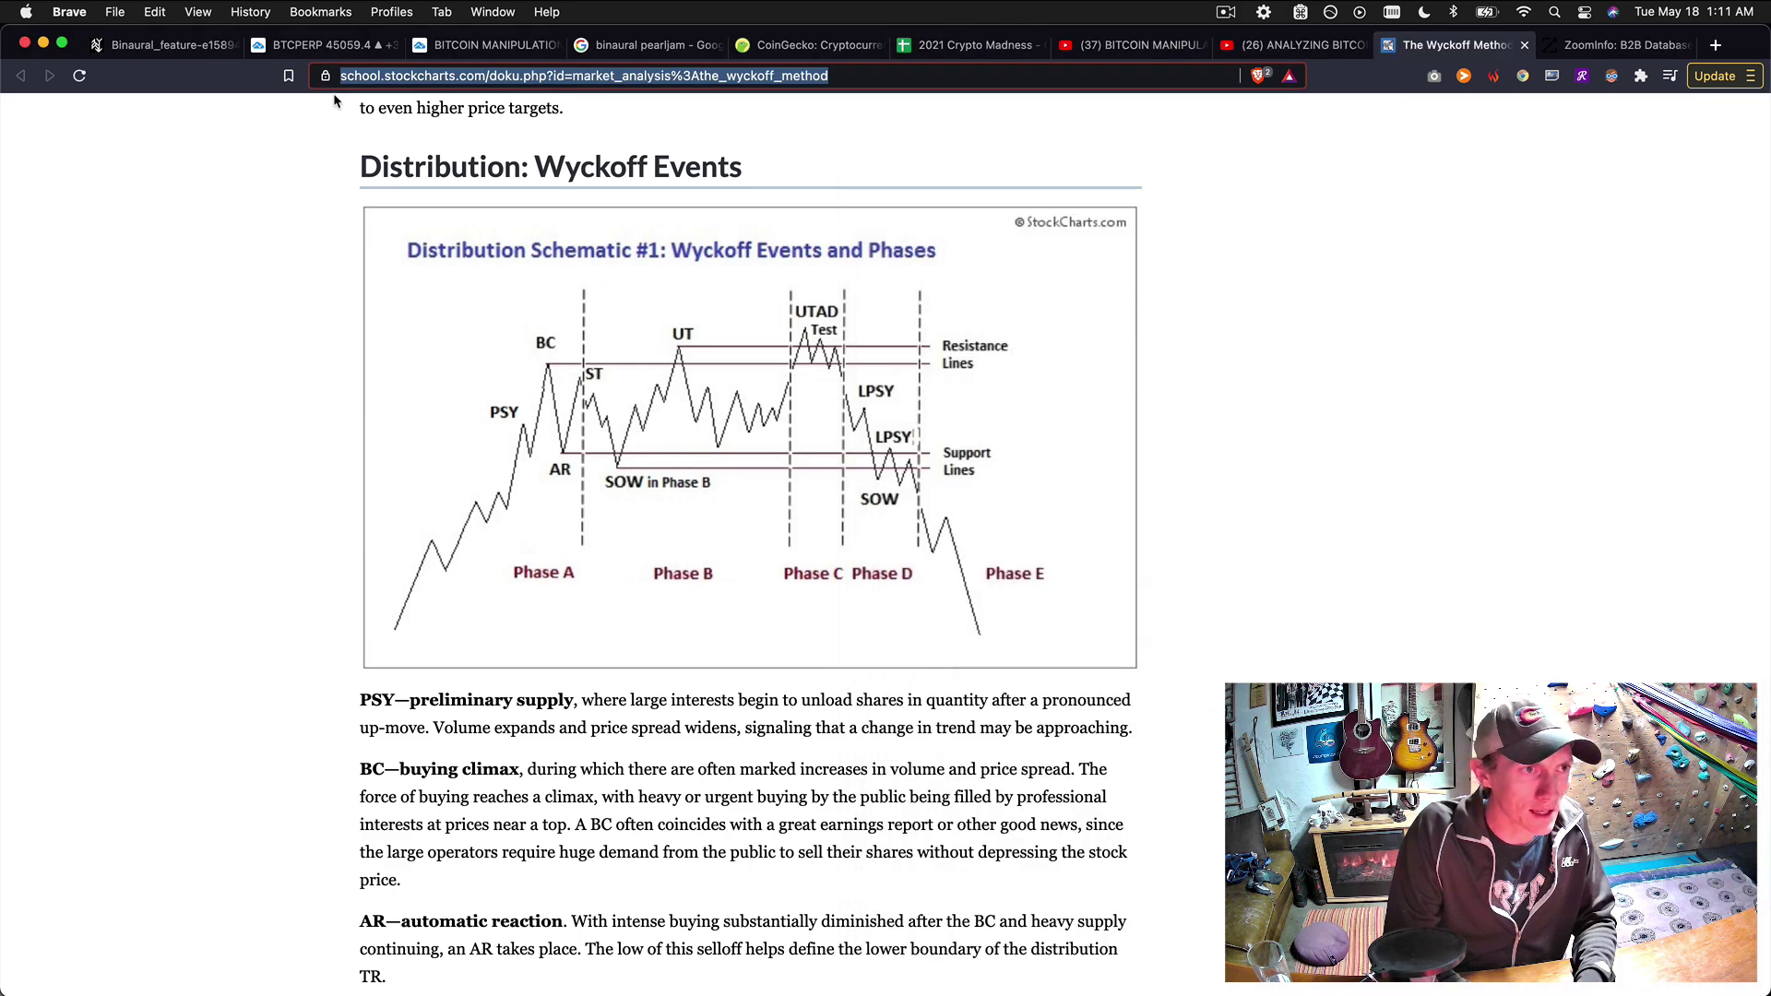
- Show the BTC chart with the fetch.php schematic window beside it on the right half
left_click(318, 46)
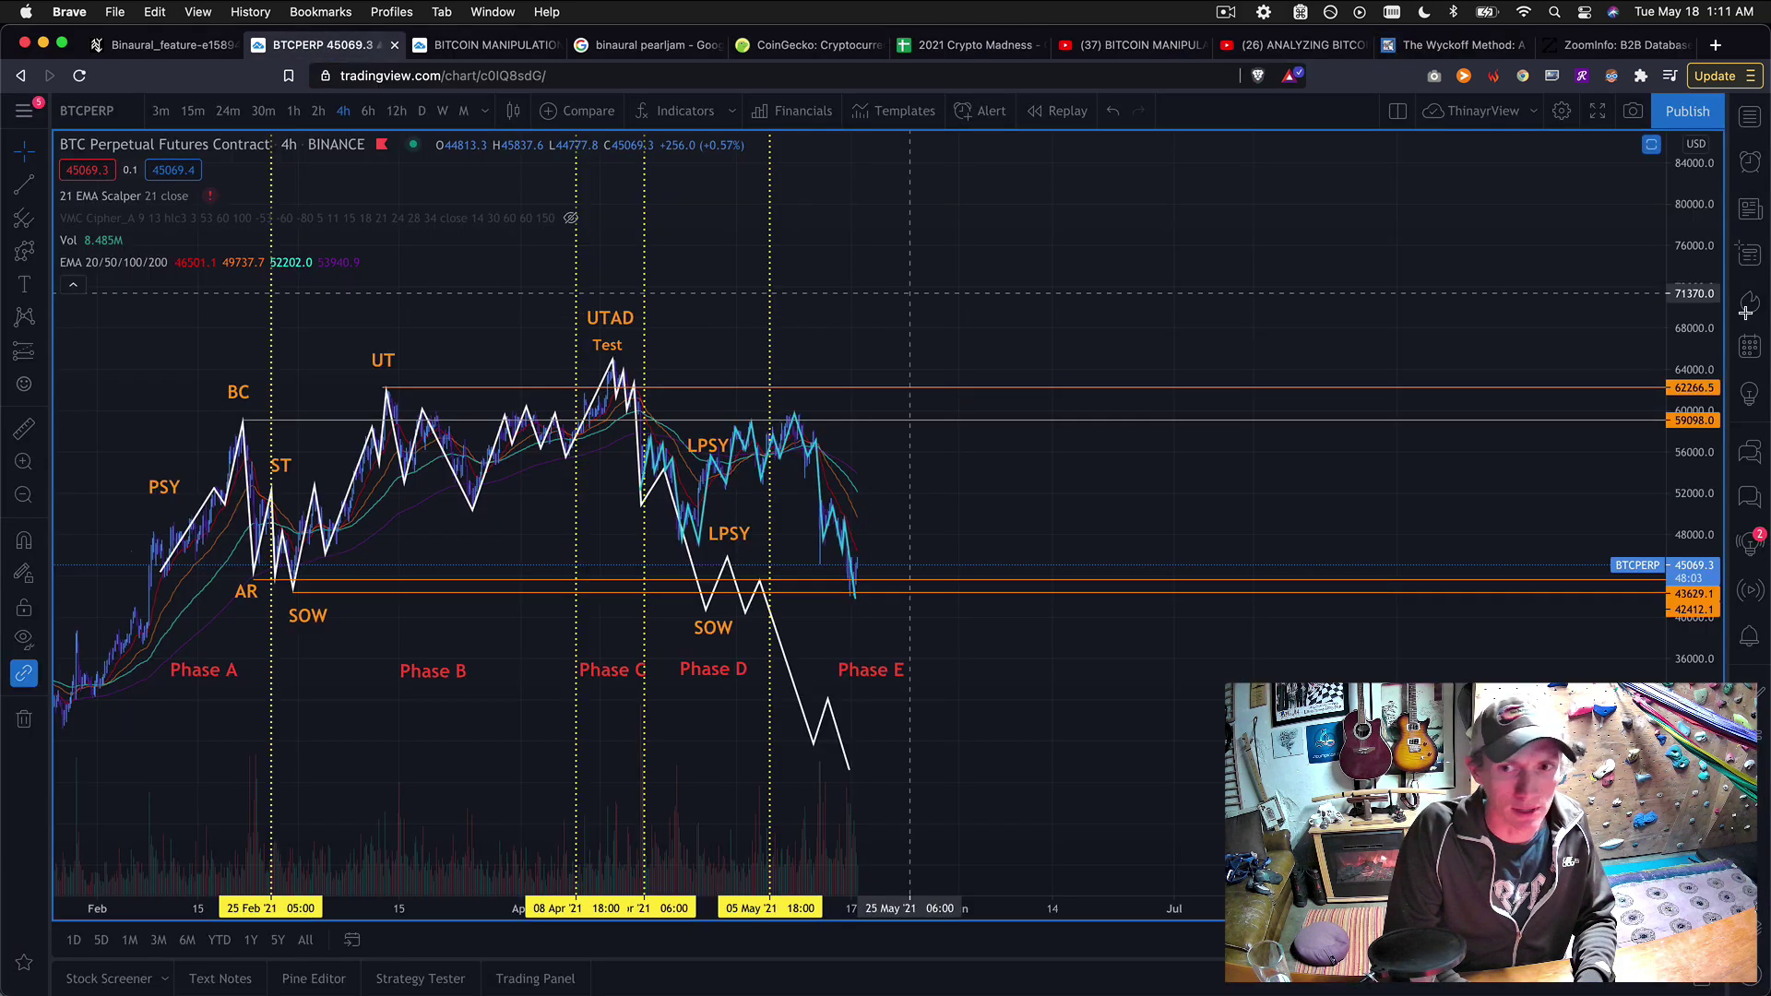
key("super+grave")
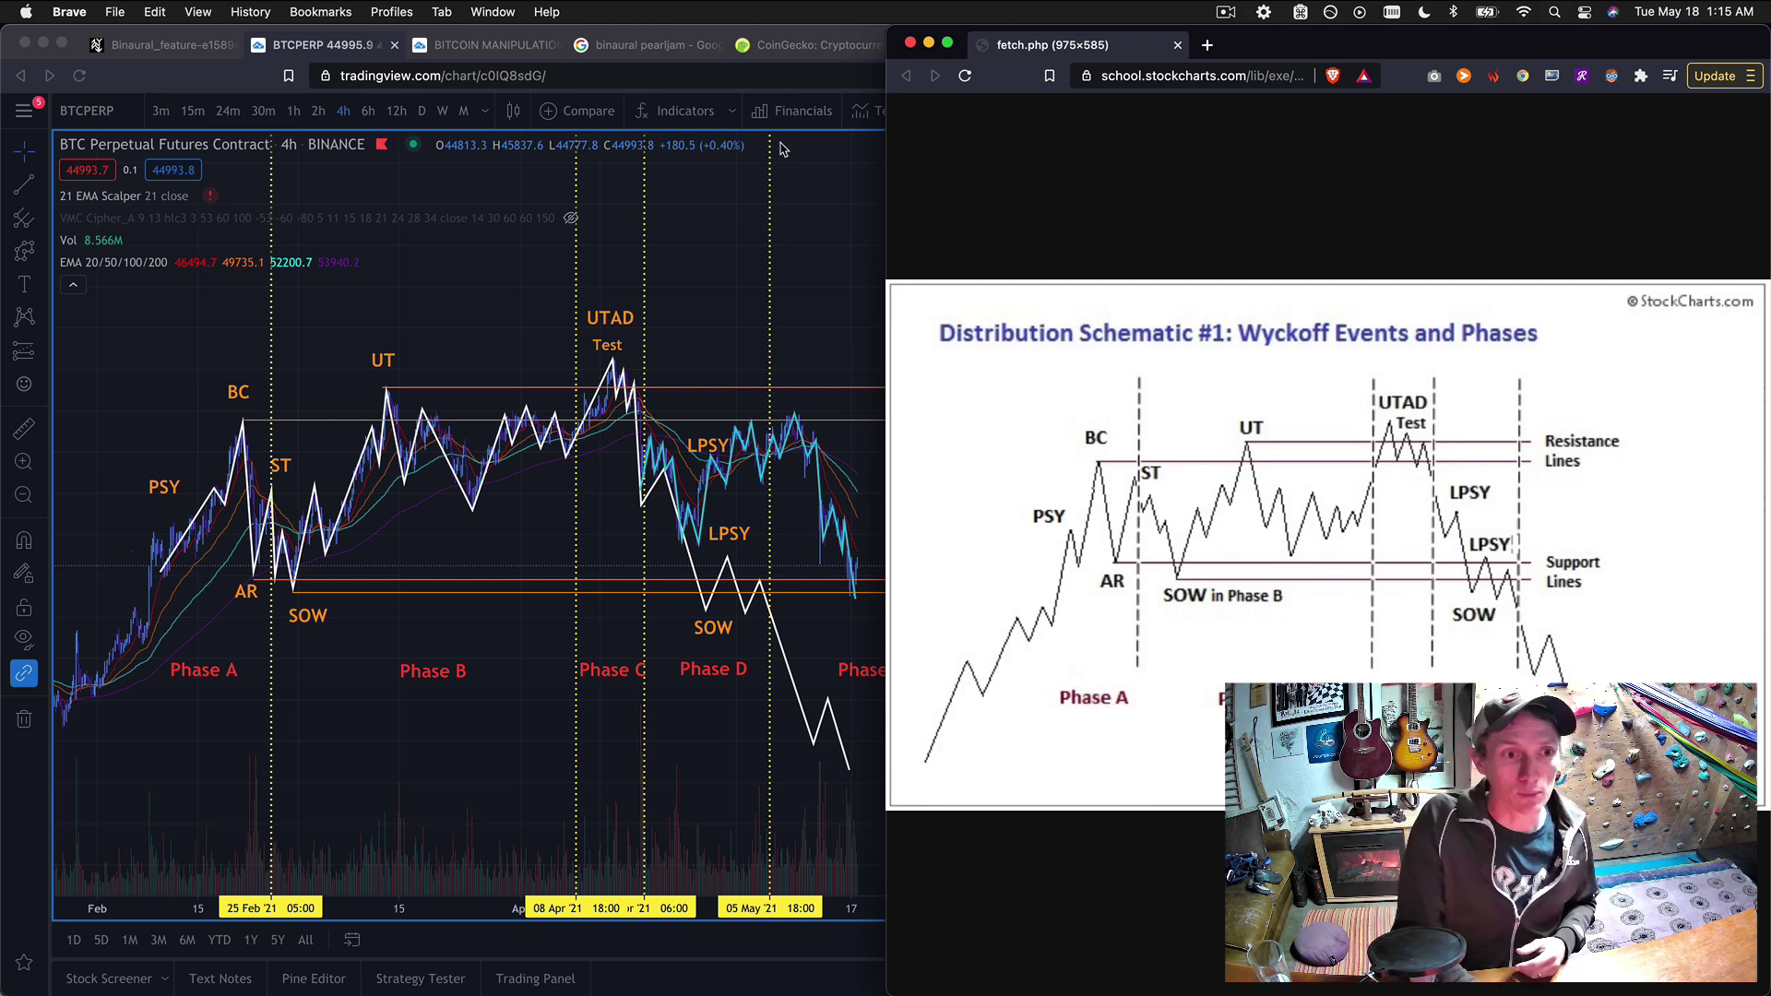
- Bring TradingView forward and select the white Wyckoff path and cyan price-path drawings
left_click(765, 254)
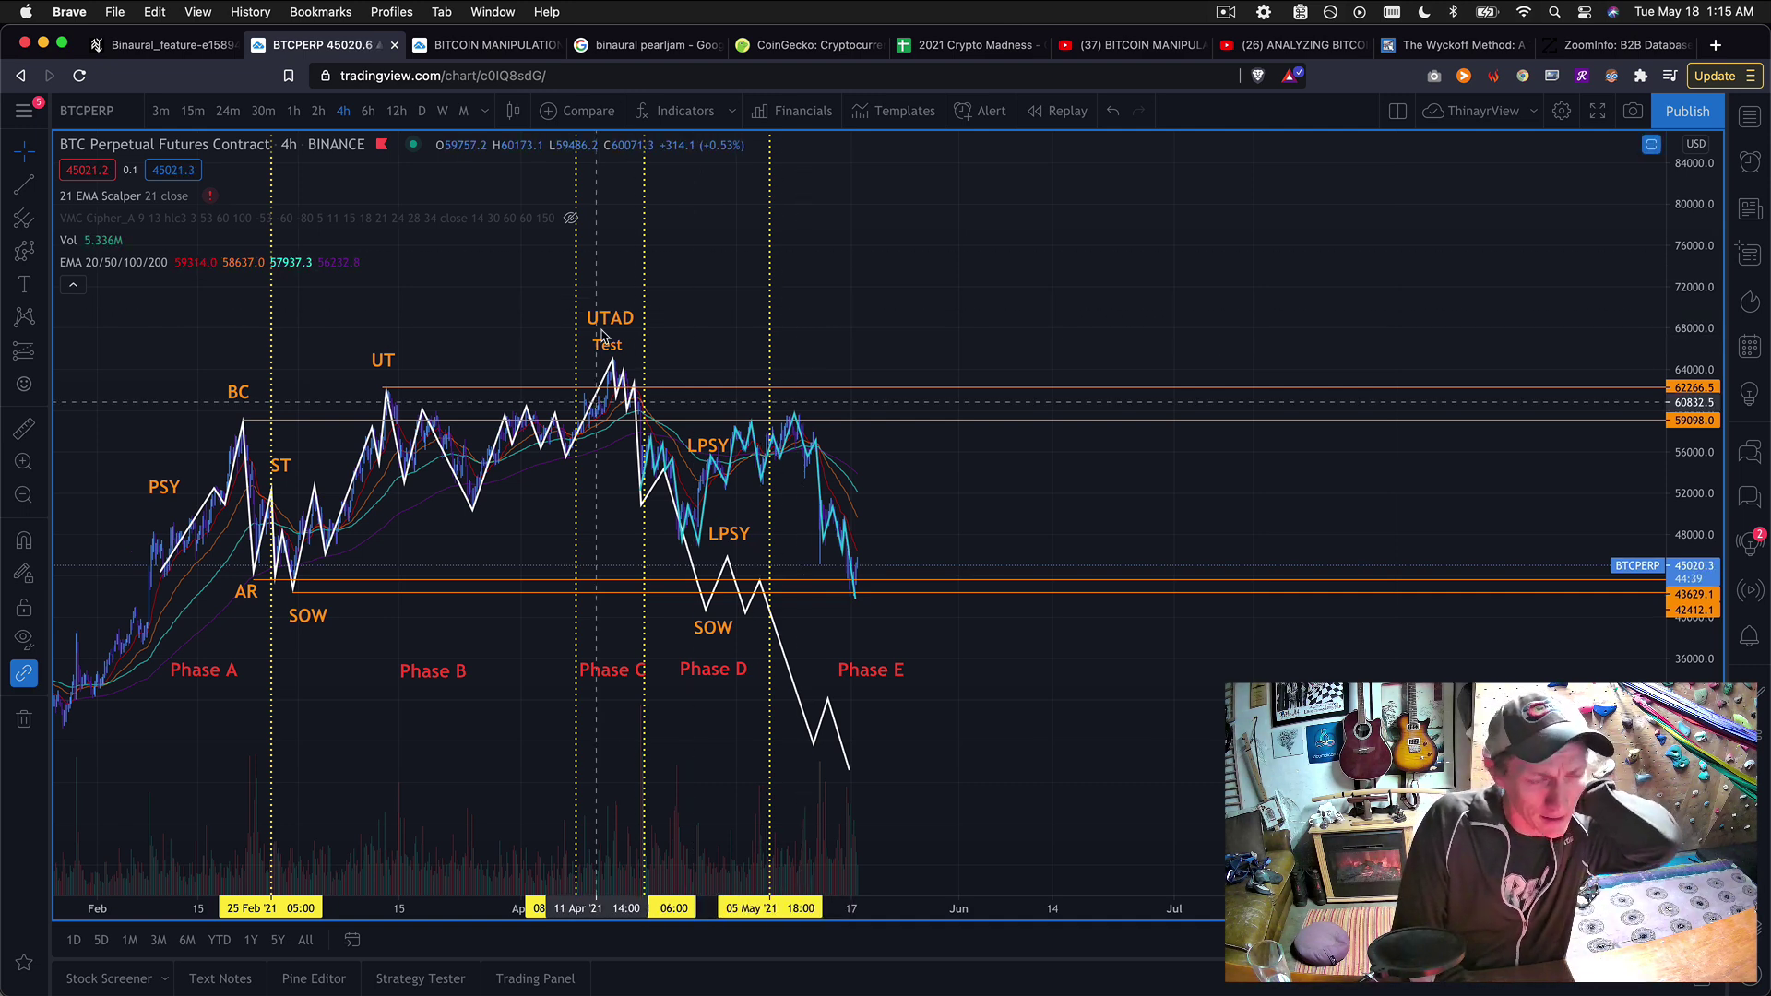
left_click(595, 380)
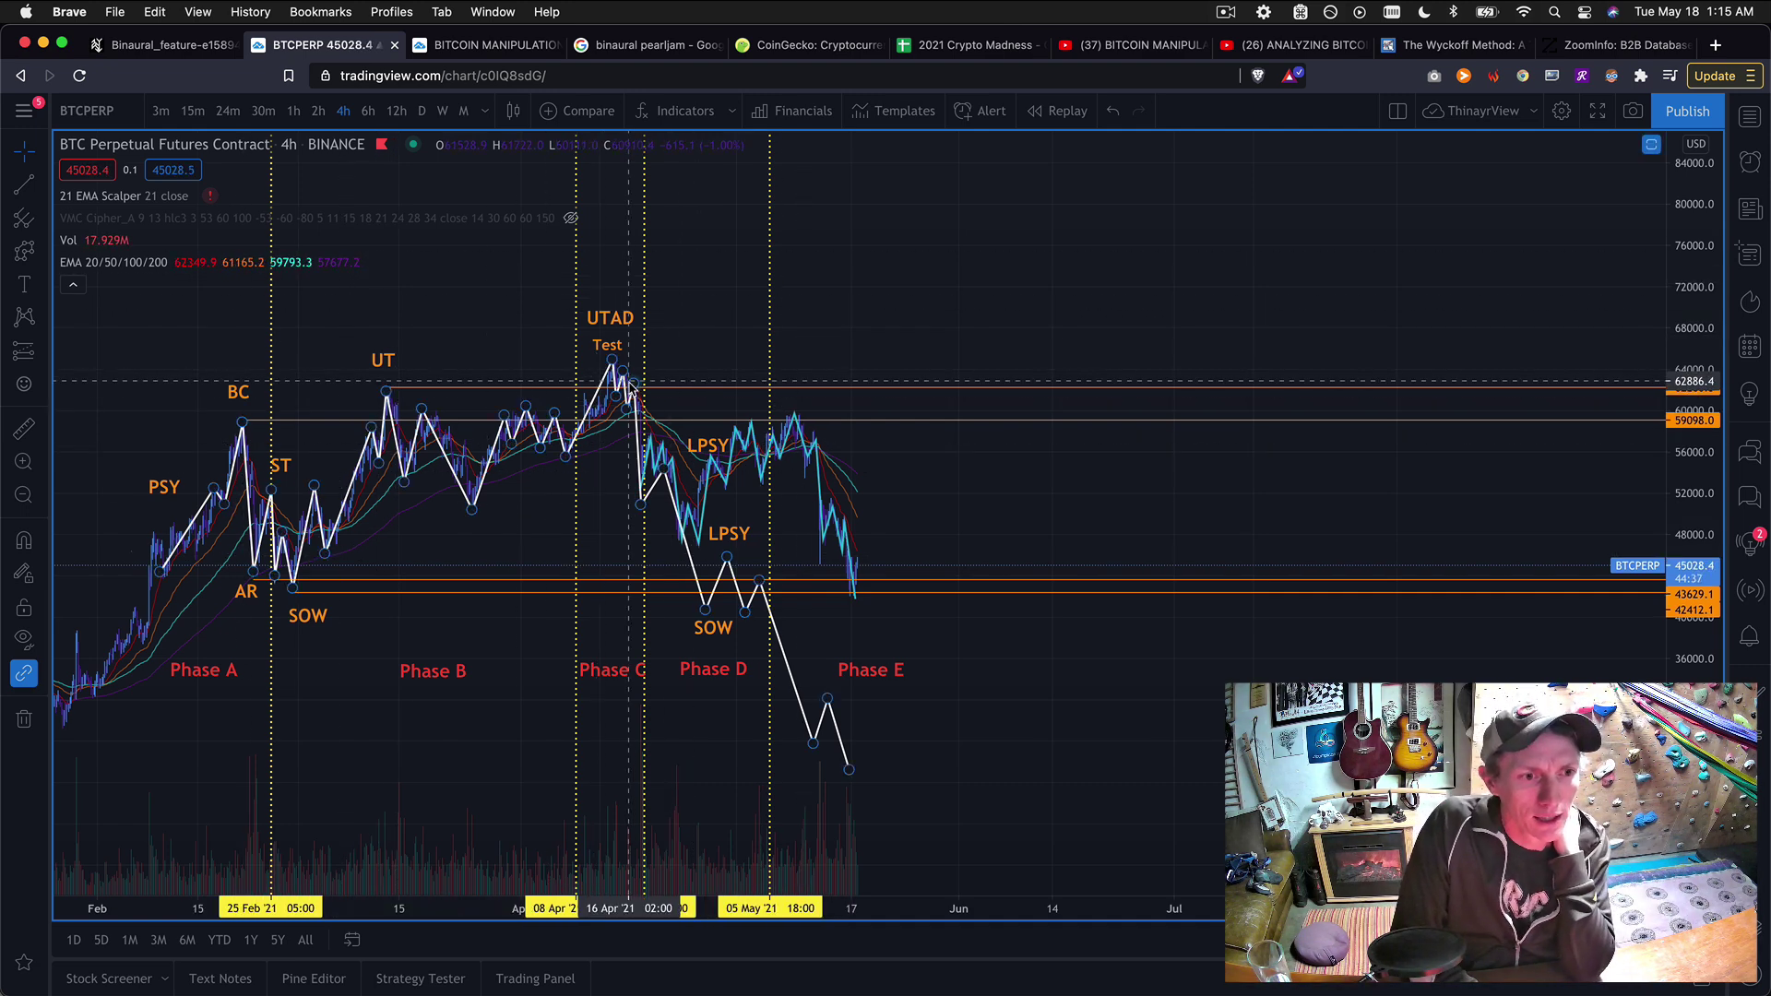
left_click(677, 492)
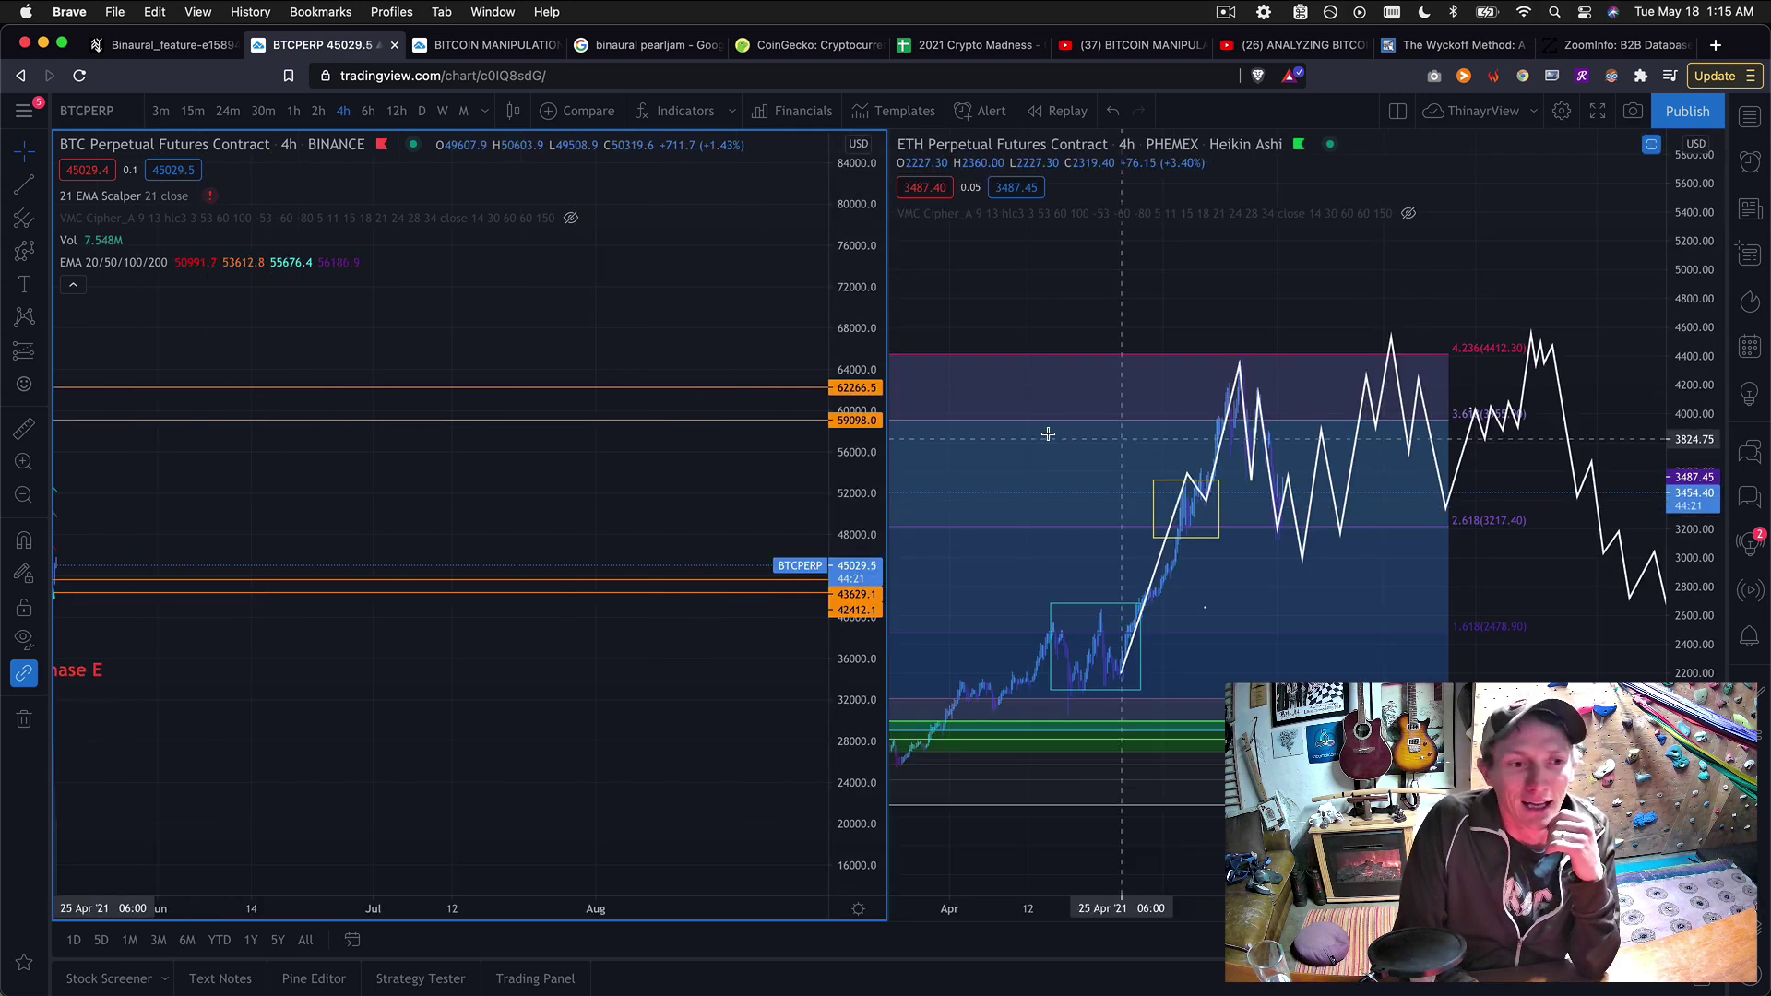
- Scroll both charts and delete the white projected path from the ETH chart
scroll(645, 739, "left", 5)
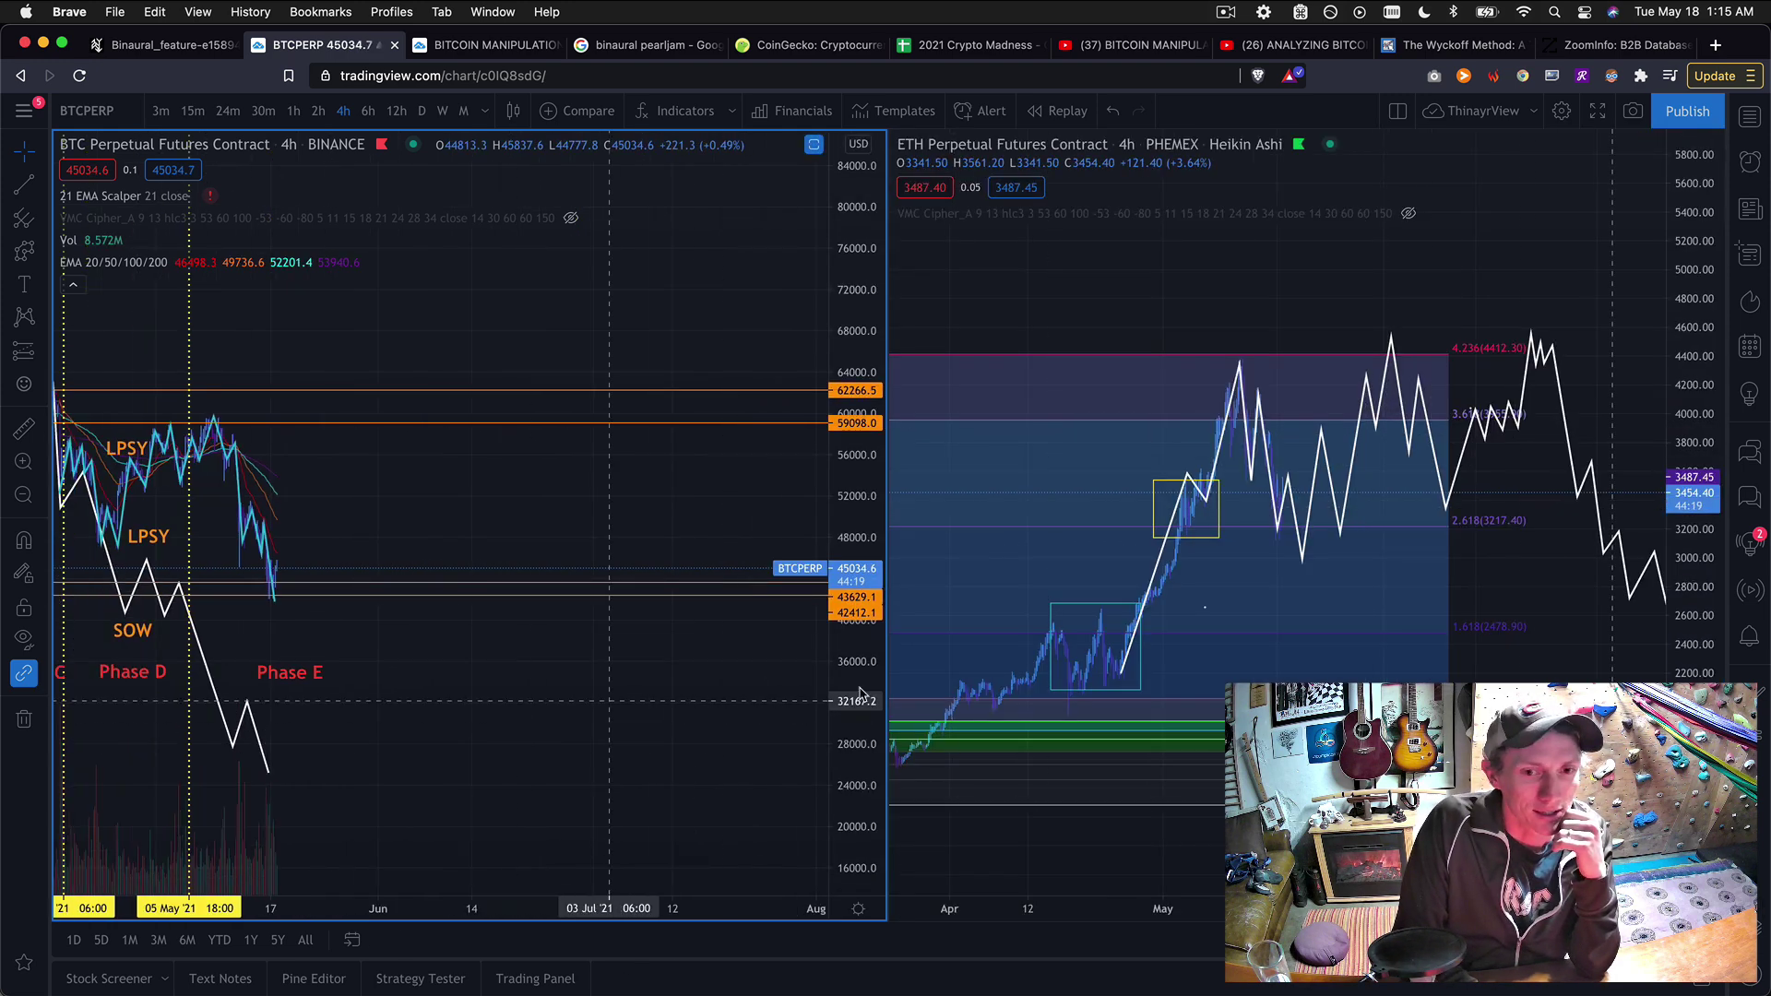
scroll(746, 743, "left", 10)
scroll(263, 743, "left", 5)
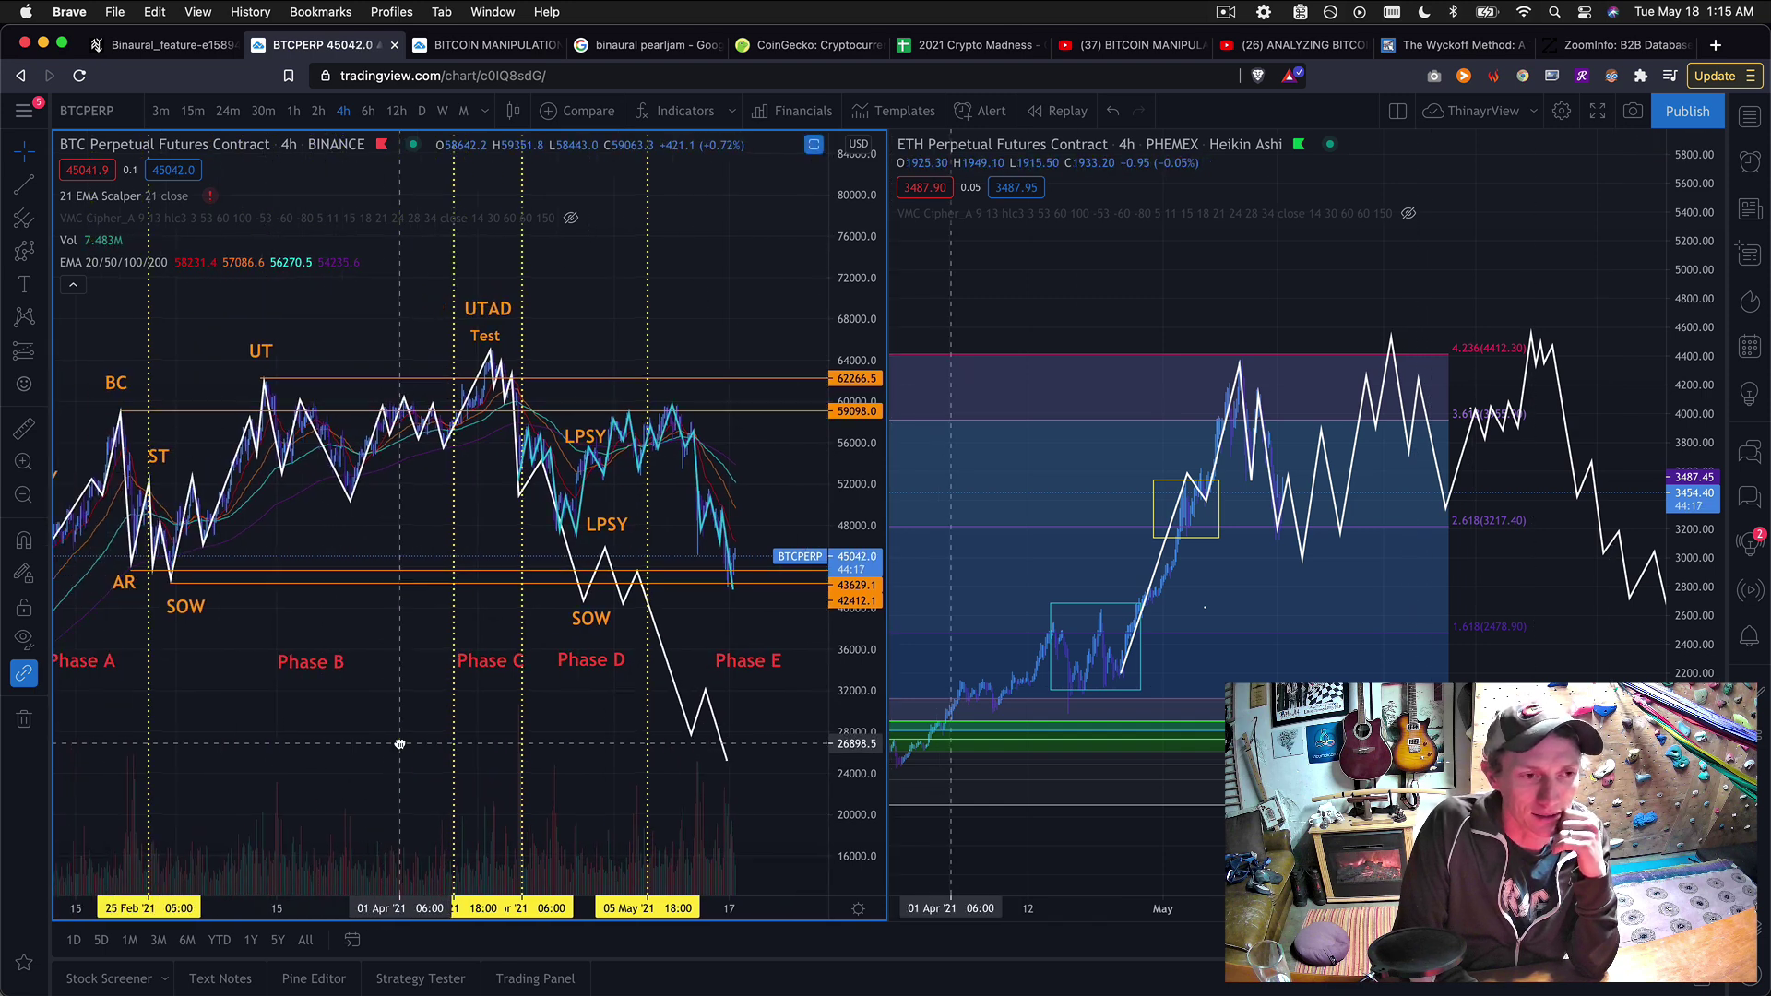
scroll(484, 751, "right", 2)
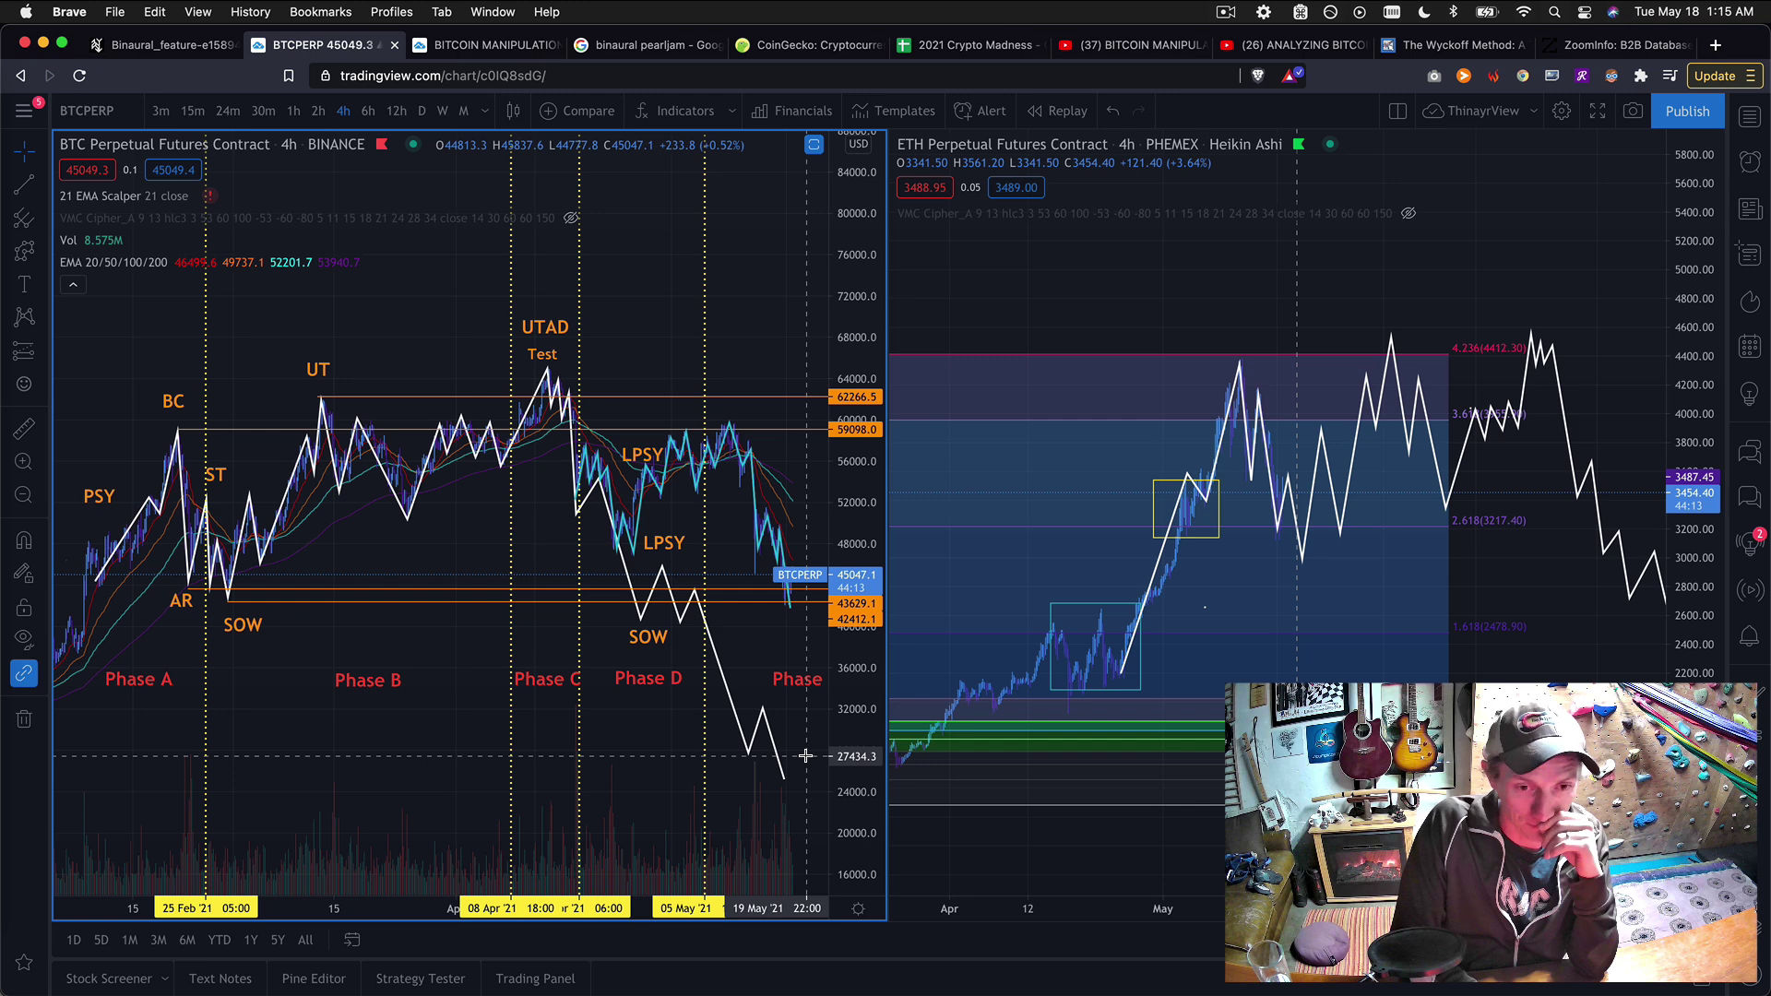
left_click(1190, 262)
scroll(1274, 250, "left", 3)
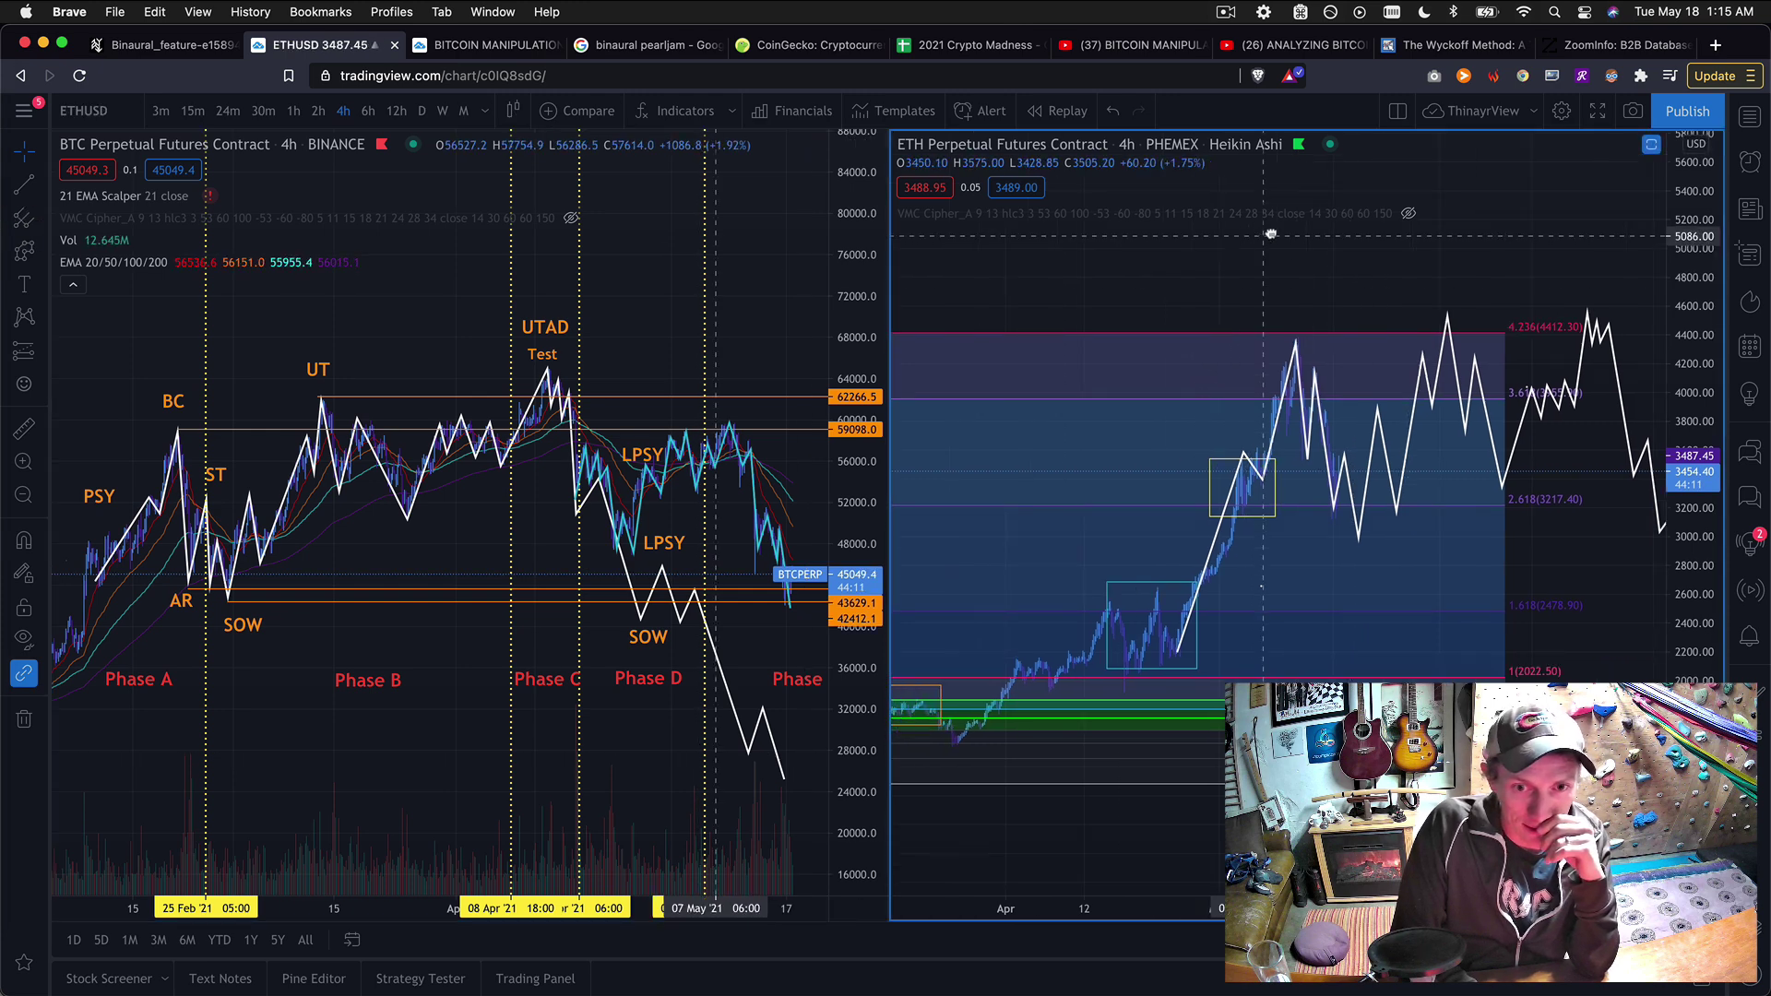
scroll(1275, 267, "right", 5)
scroll(1275, 282, "right", 4)
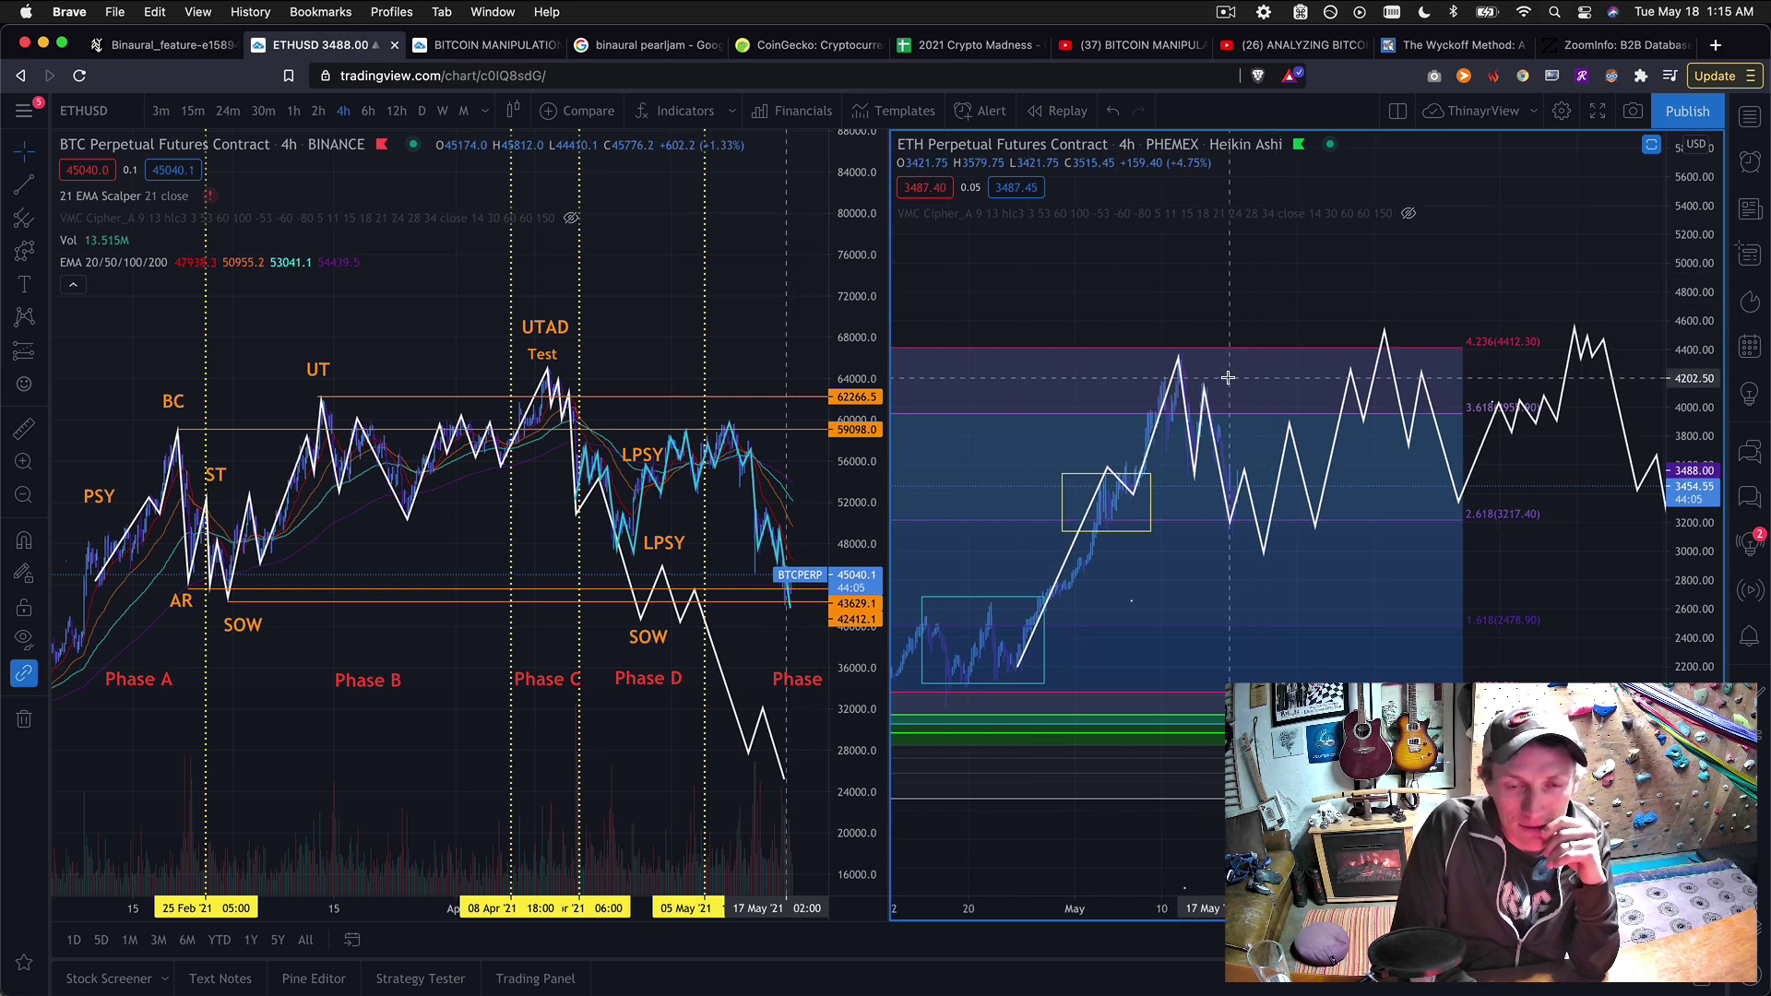
left_click(1211, 414)
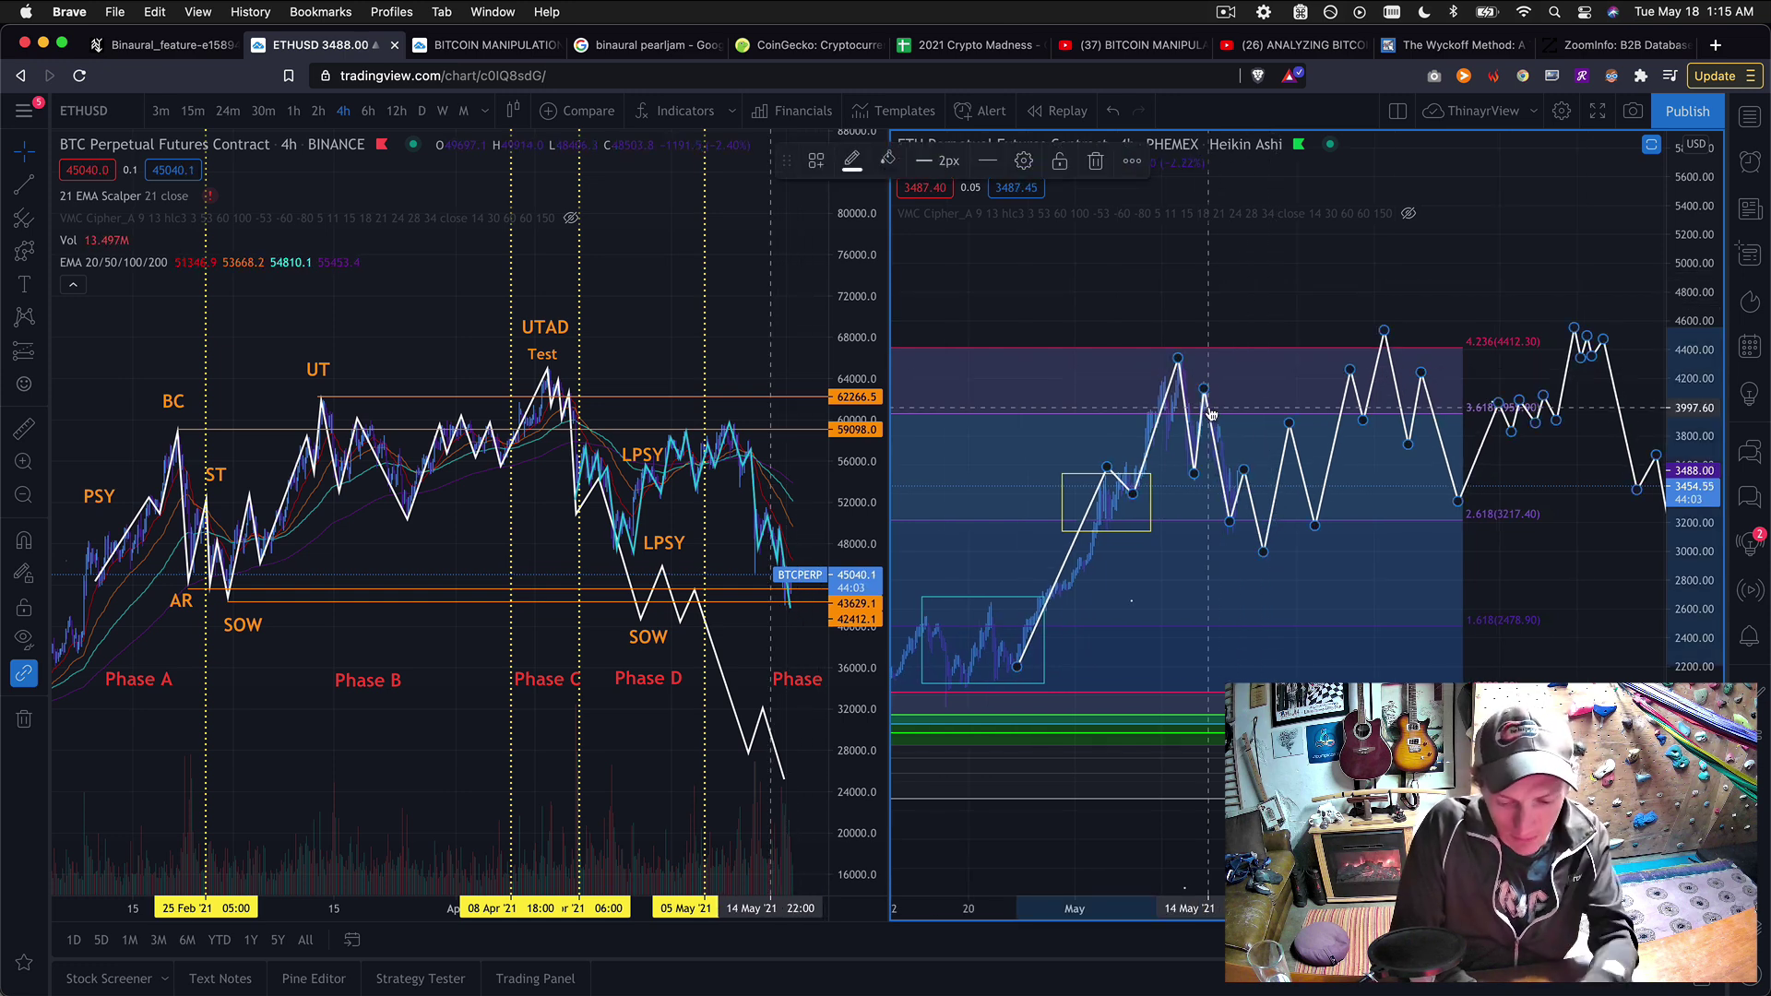
key("Delete")
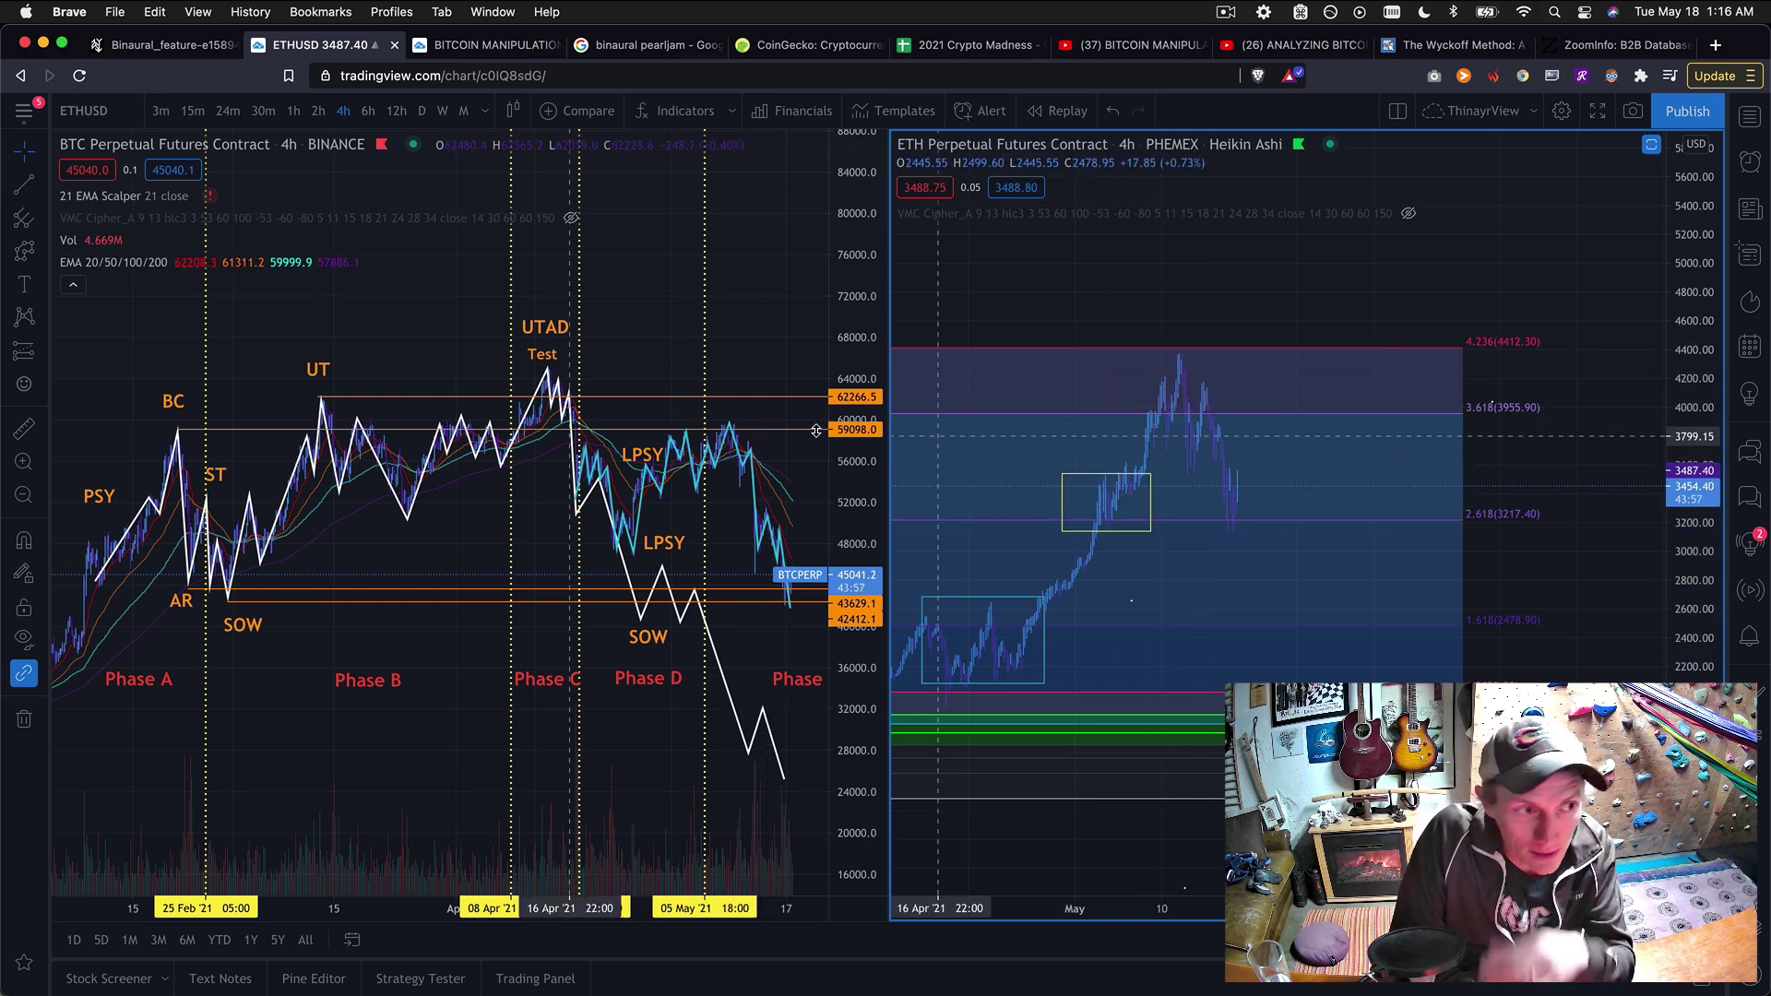
- Zoom the BTC chart into late January through mid-March
left_click_drag(513, 324, 662, 286)
left_click(25, 462)
left_click_drag(145, 306, 459, 673)
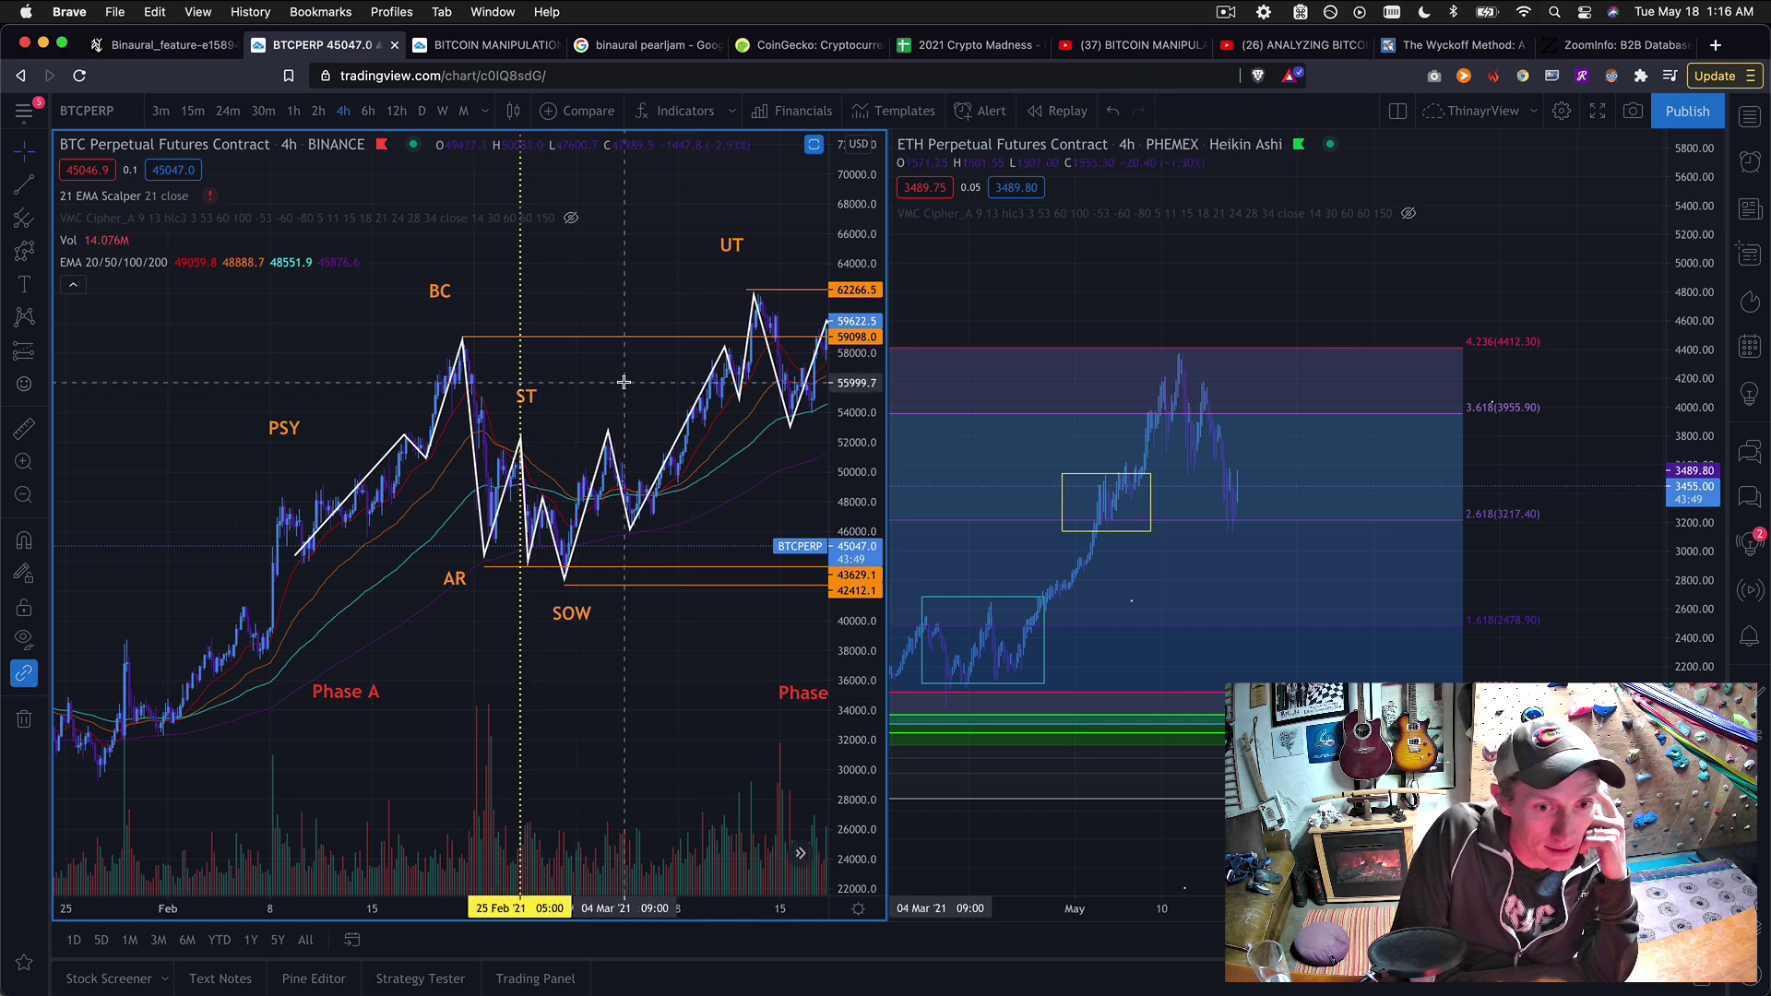
left_click_drag(625, 395, 623, 436)
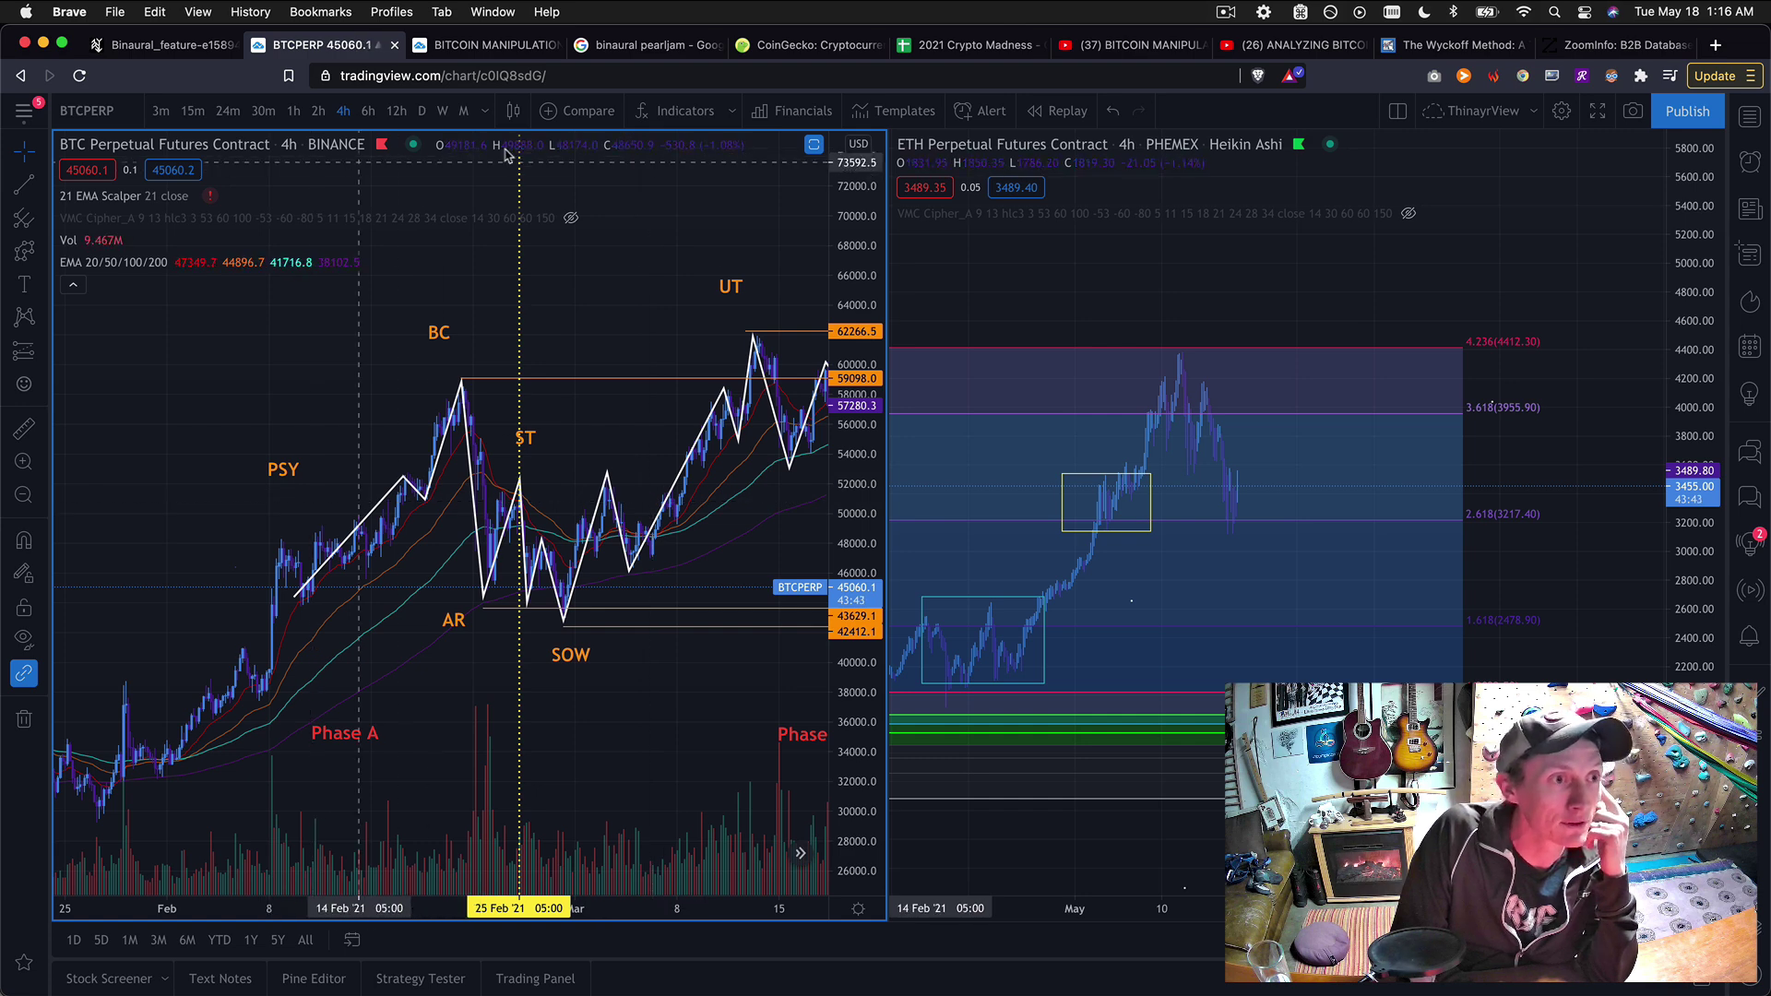
left_click(1094, 273)
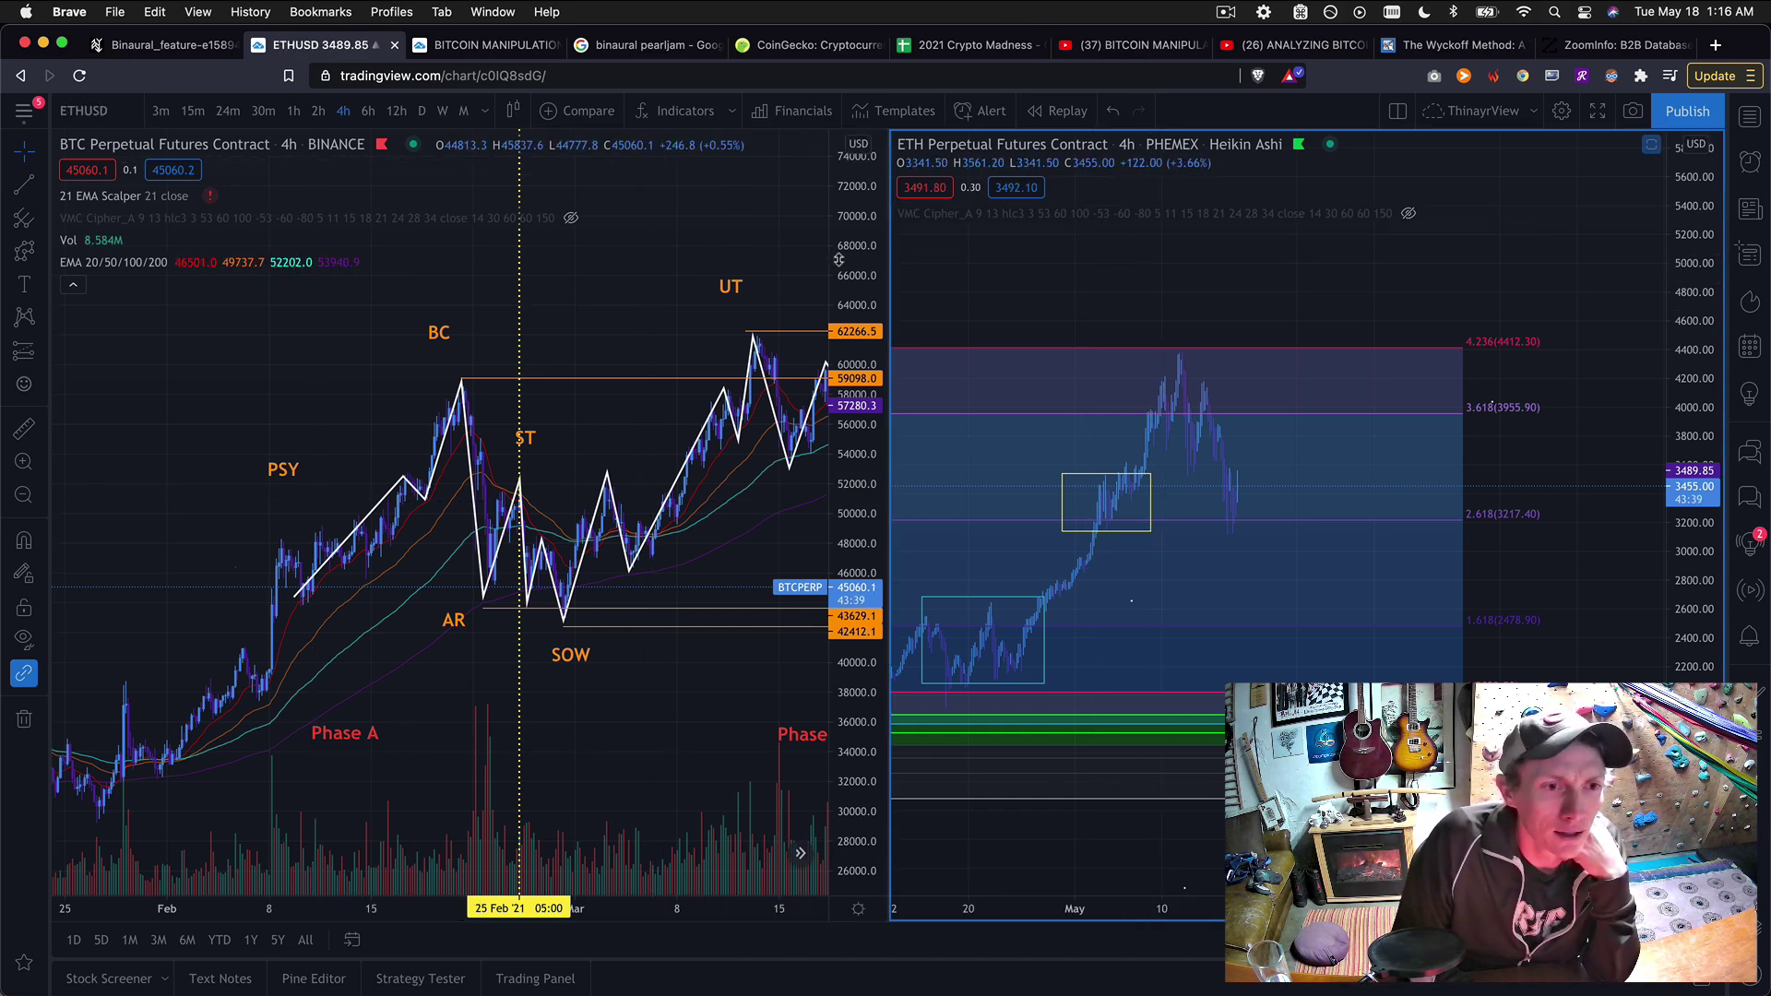
left_click(667, 311)
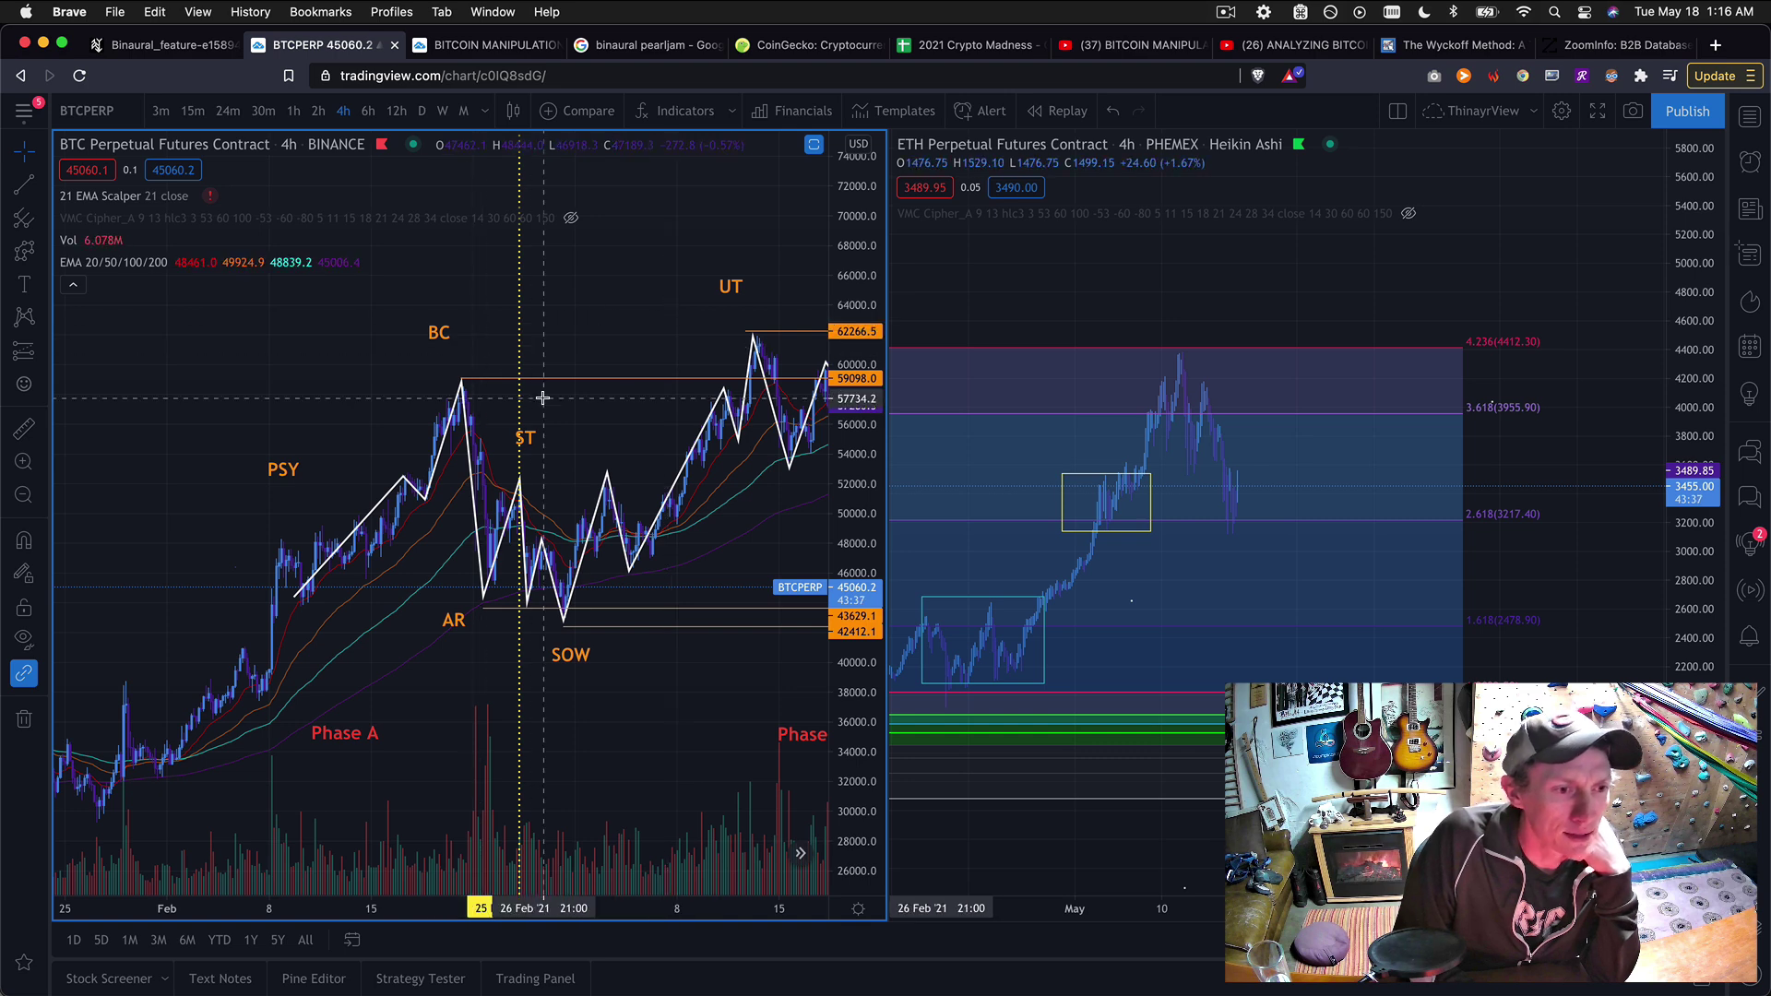
- Stretch the BTC price range vertically and pan until the UT peak is in view
scroll(393, 563, "down", 5)
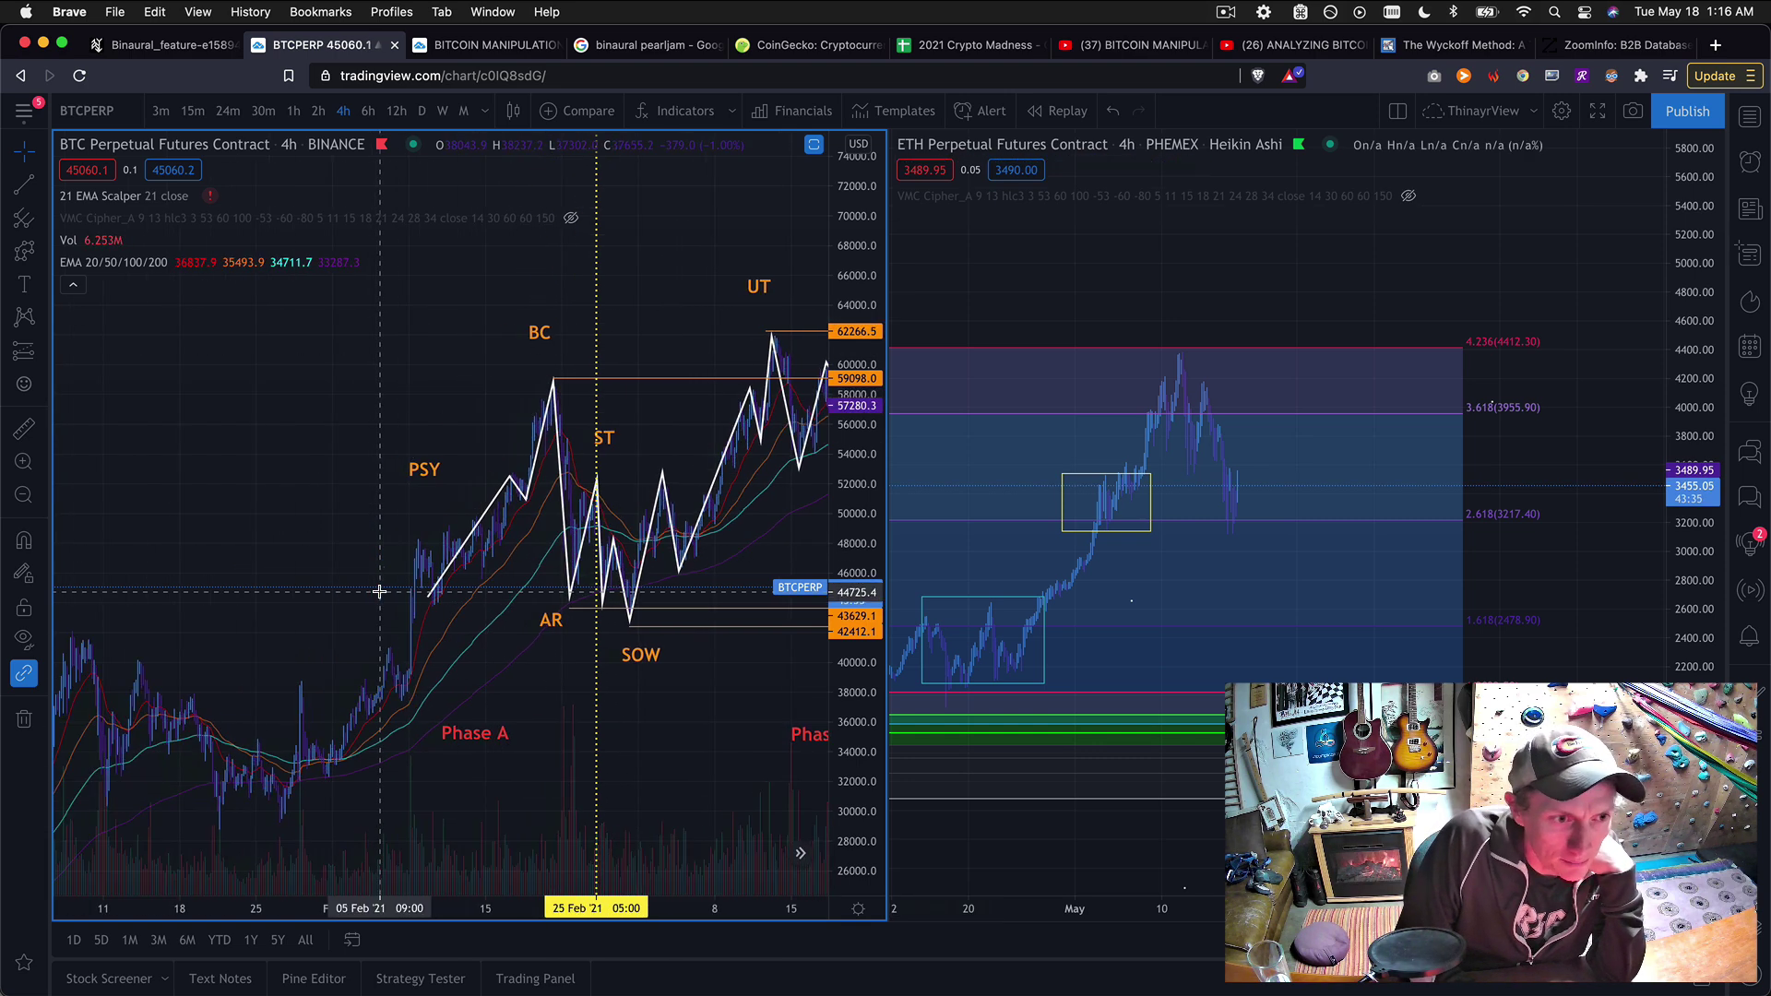
scroll(379, 592, "up", 5)
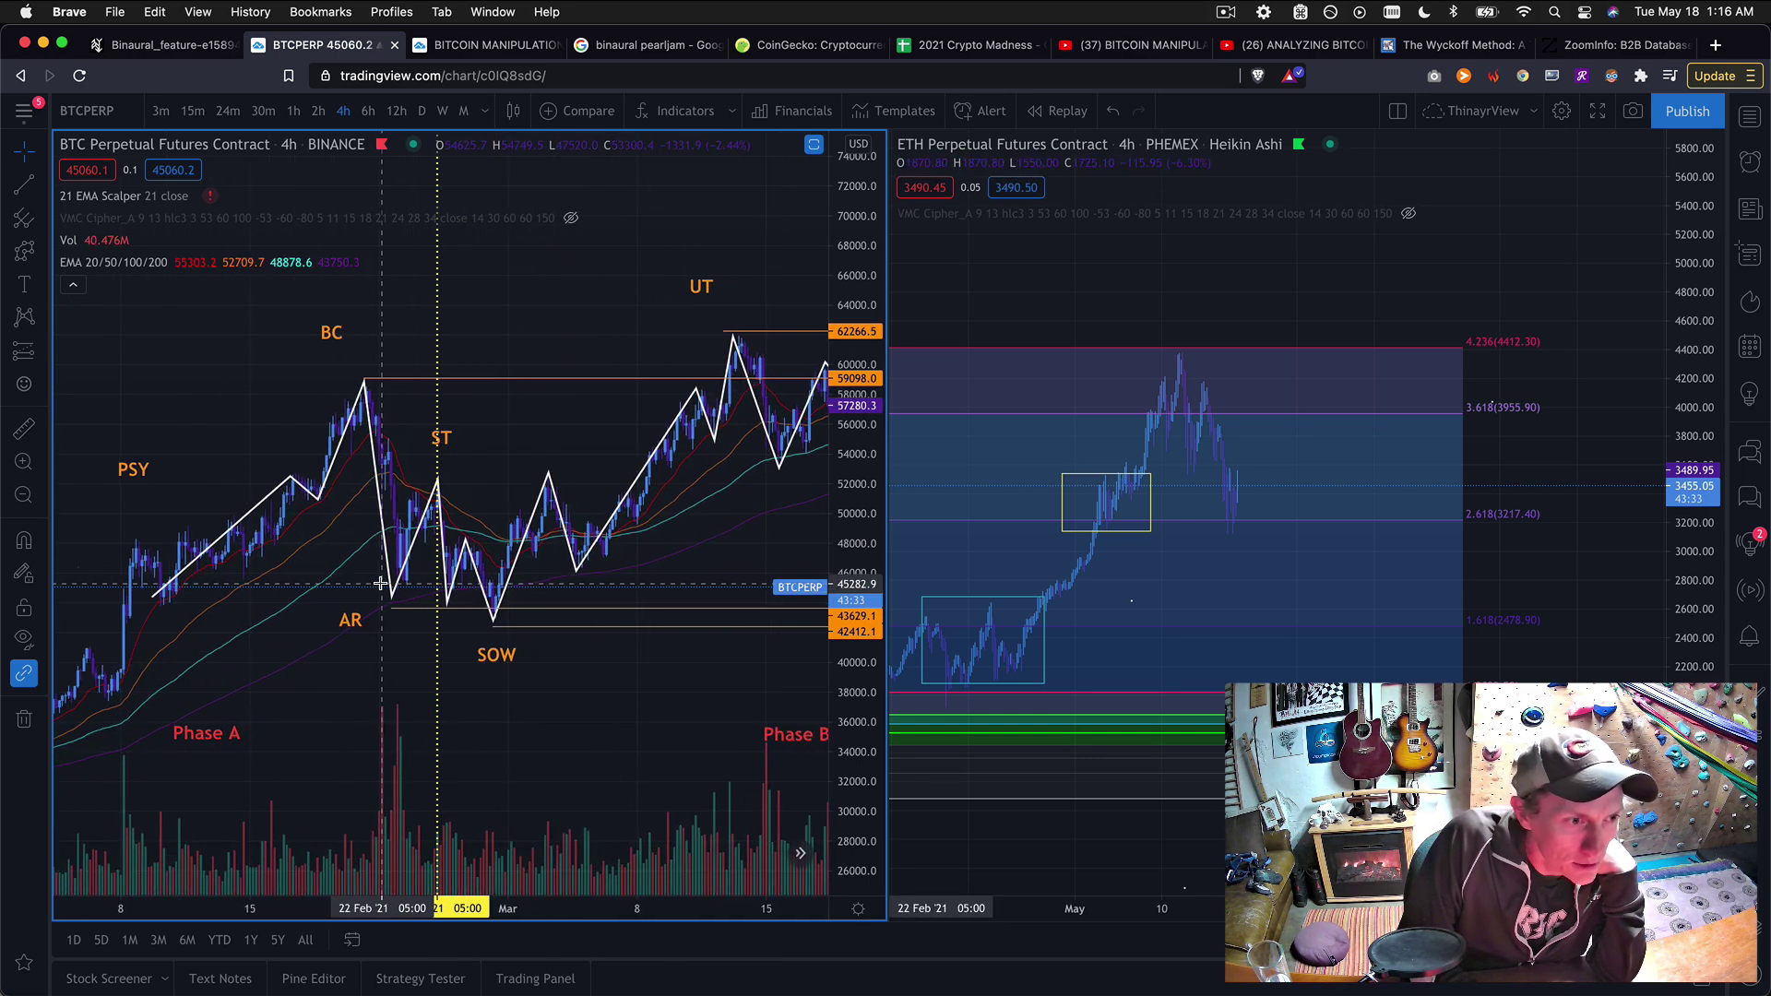
scroll(379, 584, "up", 2)
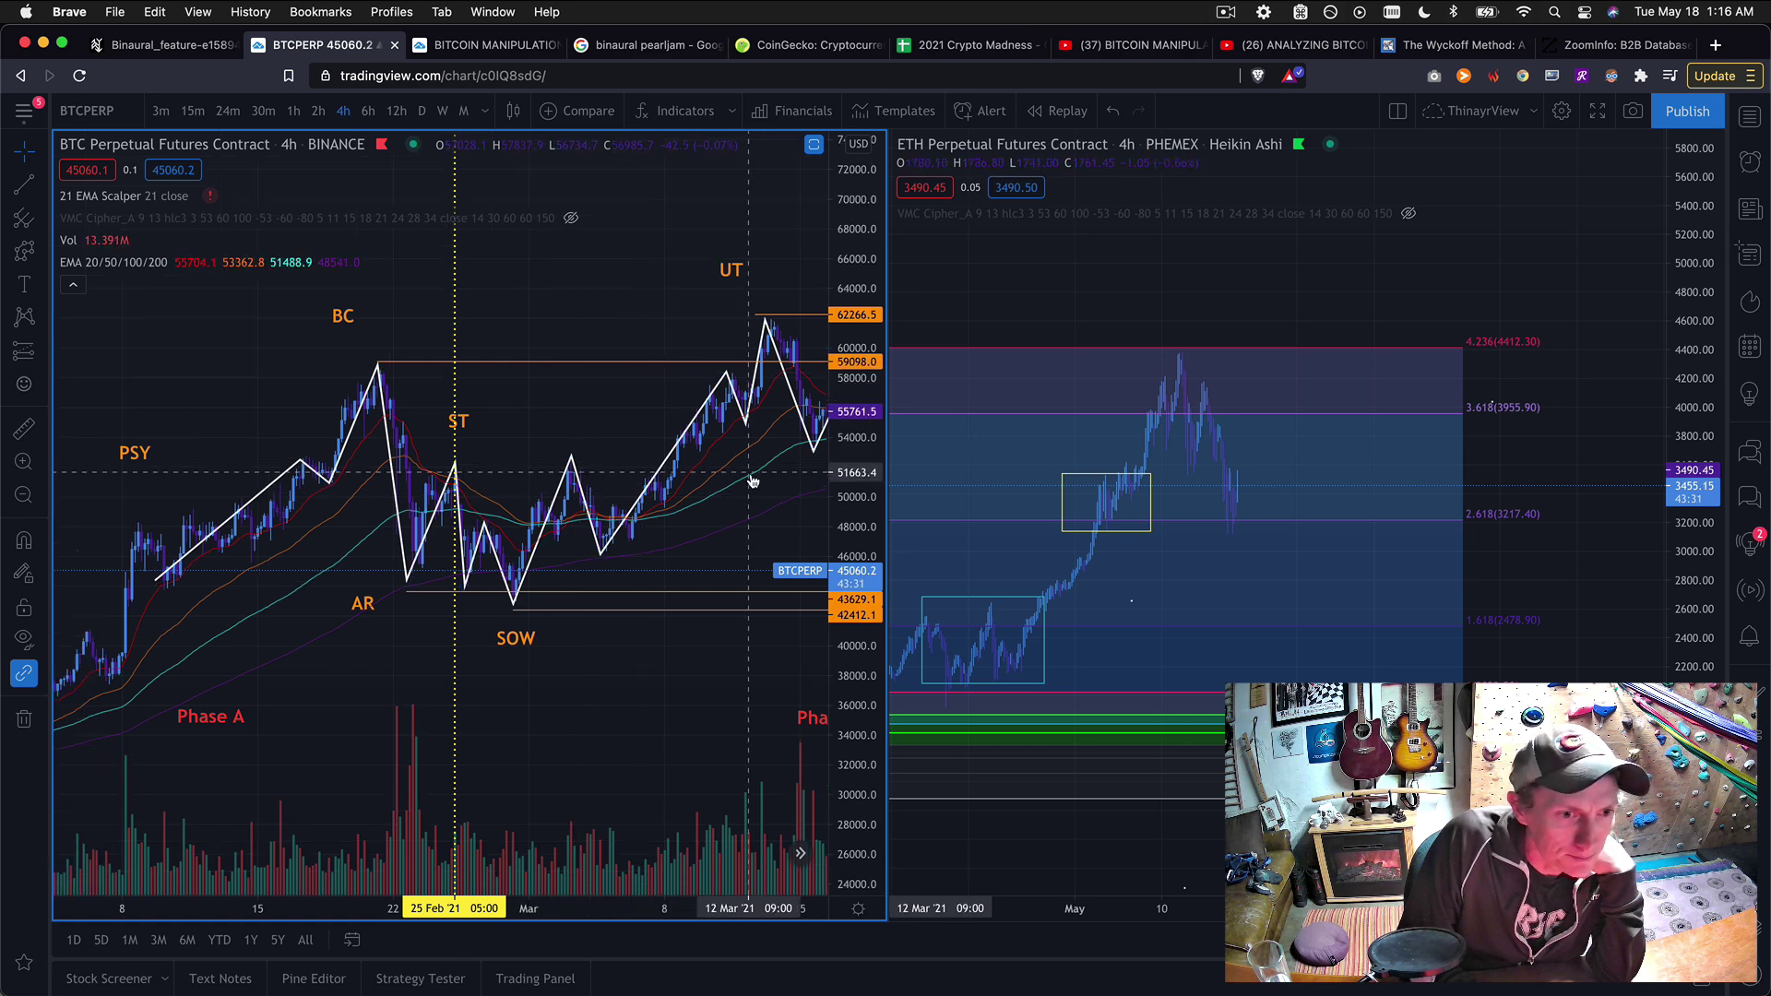
left_click_drag(857, 480, 873, 378)
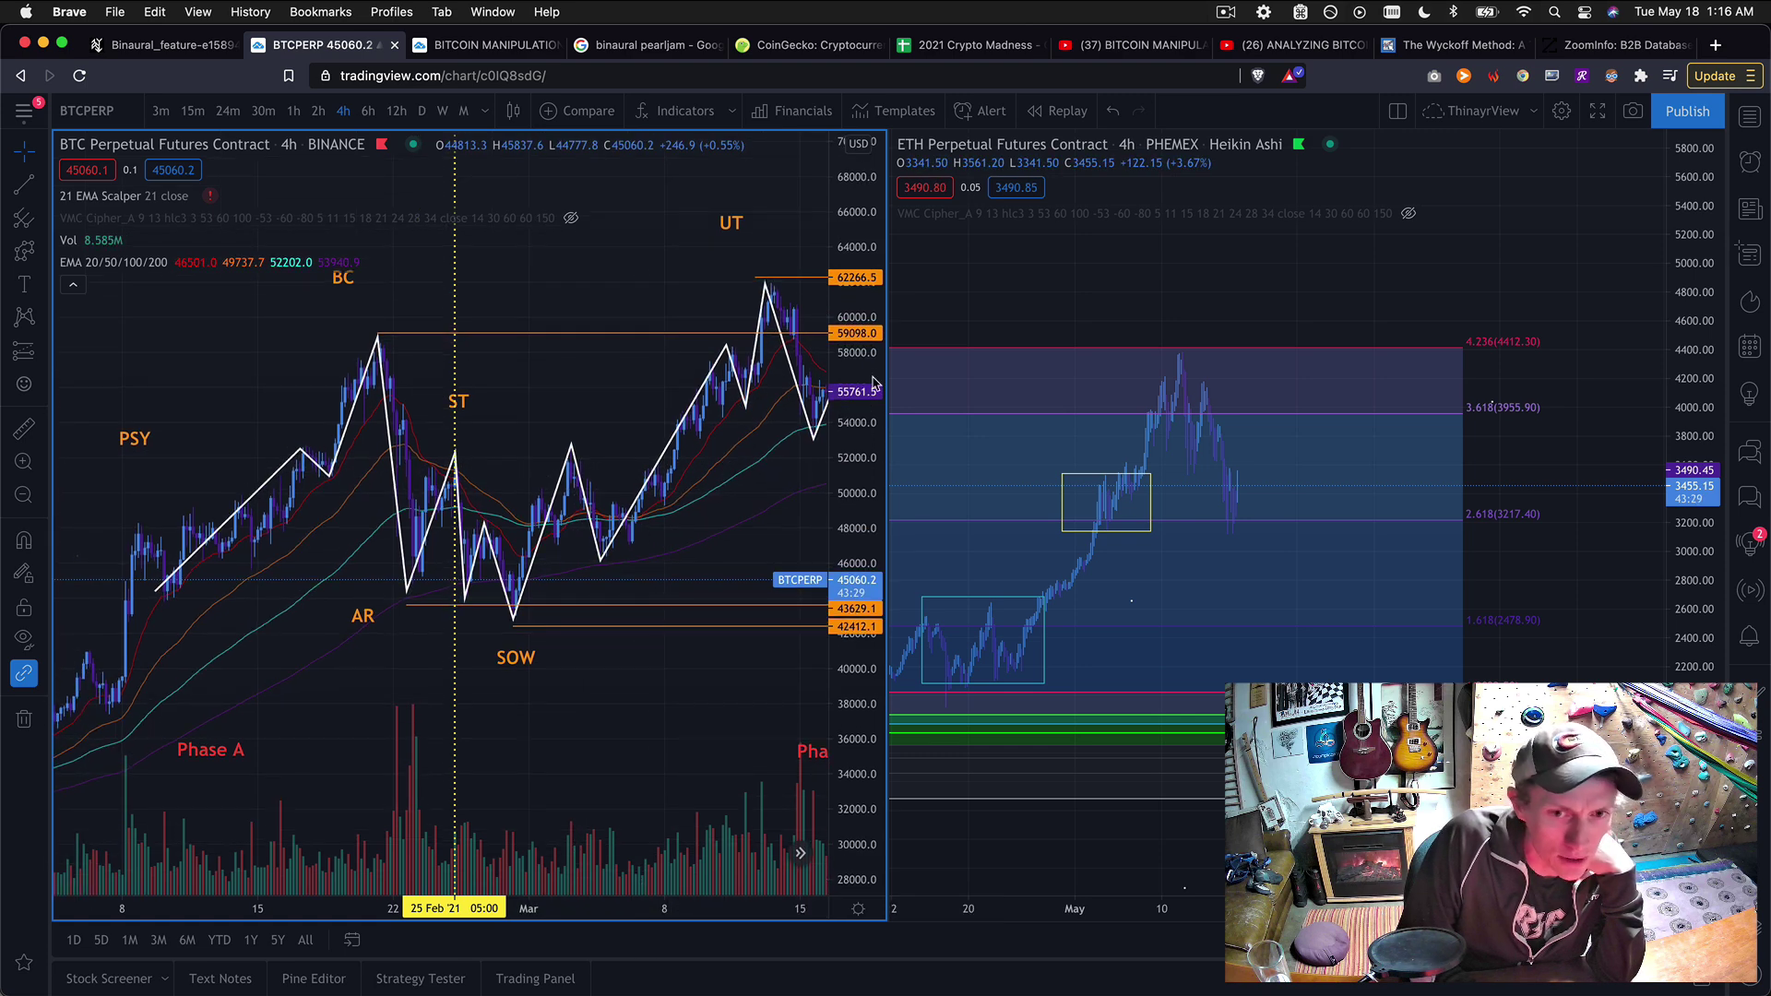
left_click_drag(600, 392, 760, 282)
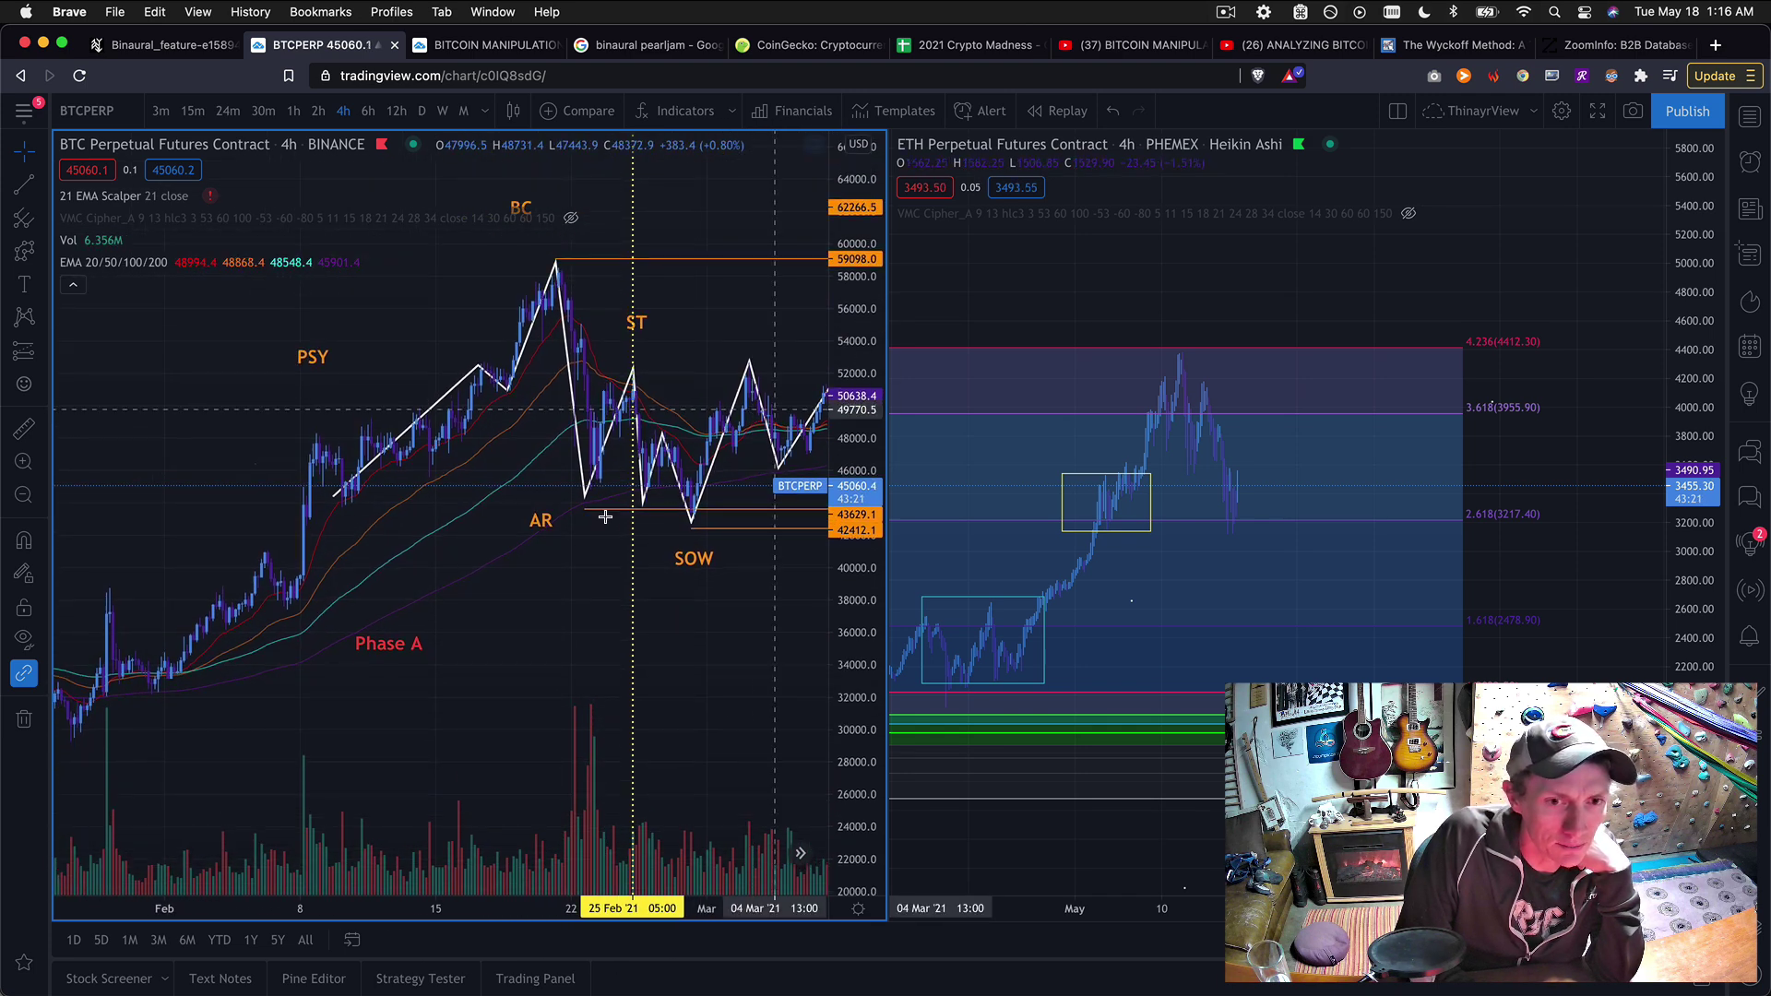
scroll(606, 520, "down", 3)
left_click_drag(723, 585, 618, 731)
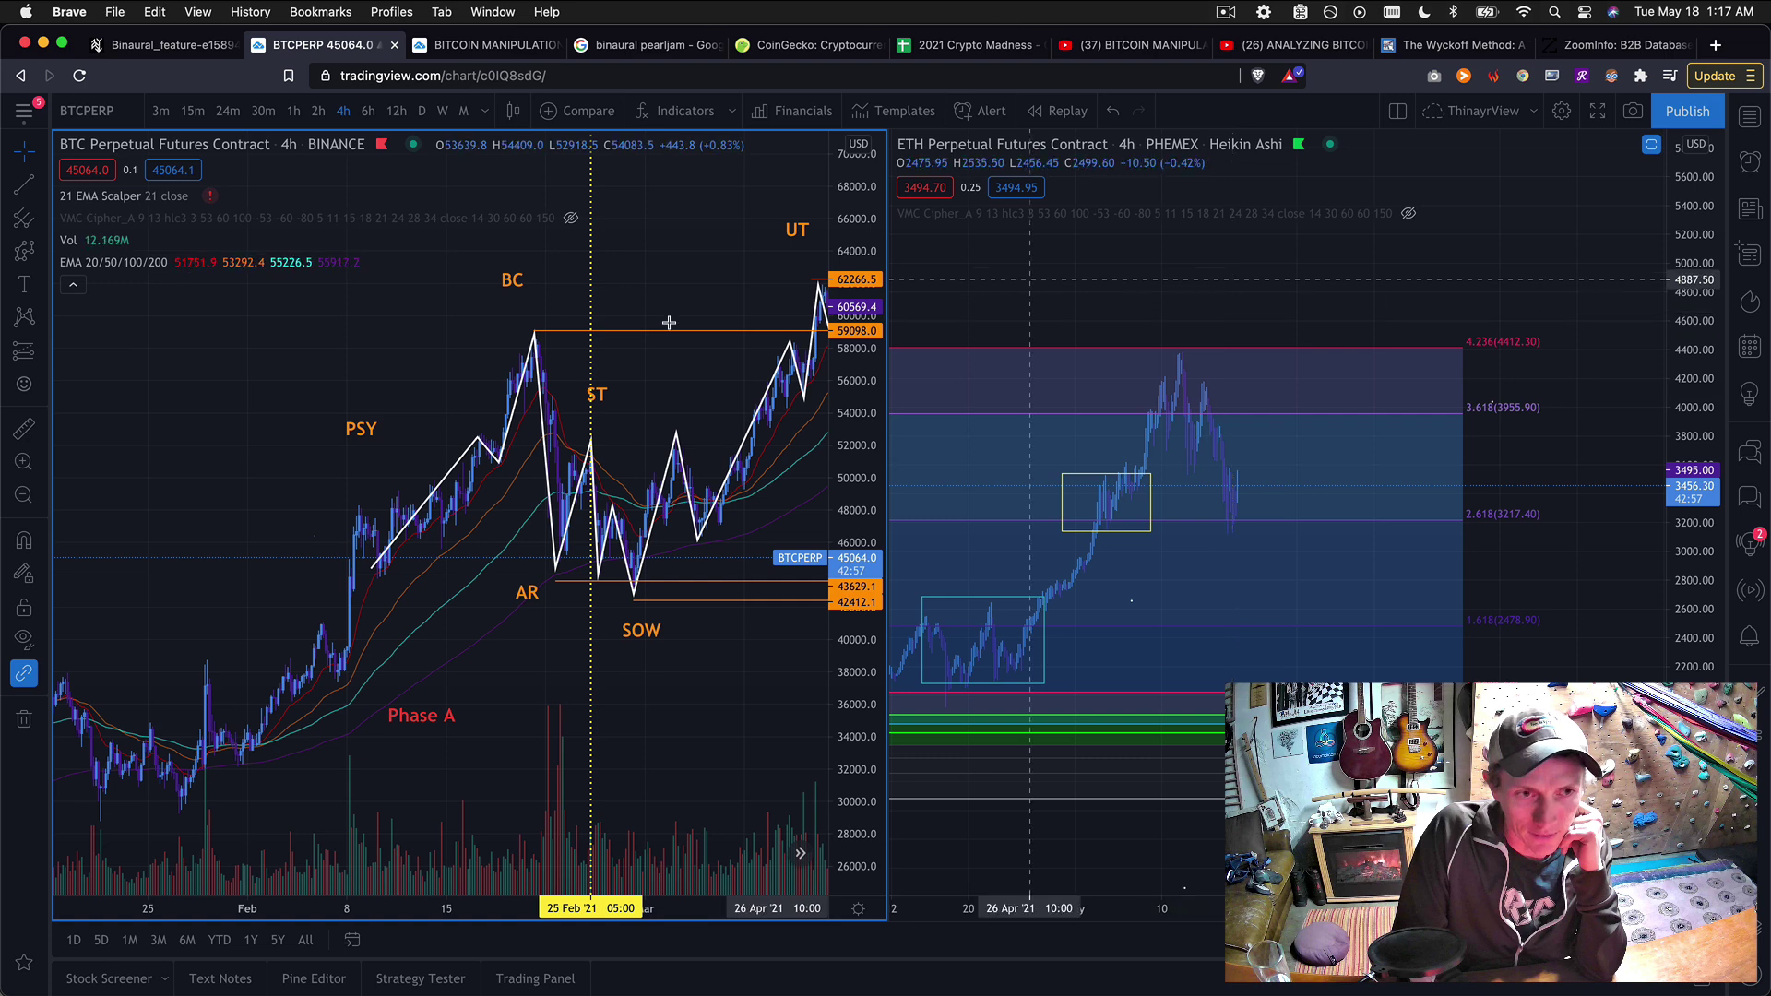
- Zoom the ETH chart into late April–May, then scroll it back toward March–April
left_click(25, 462)
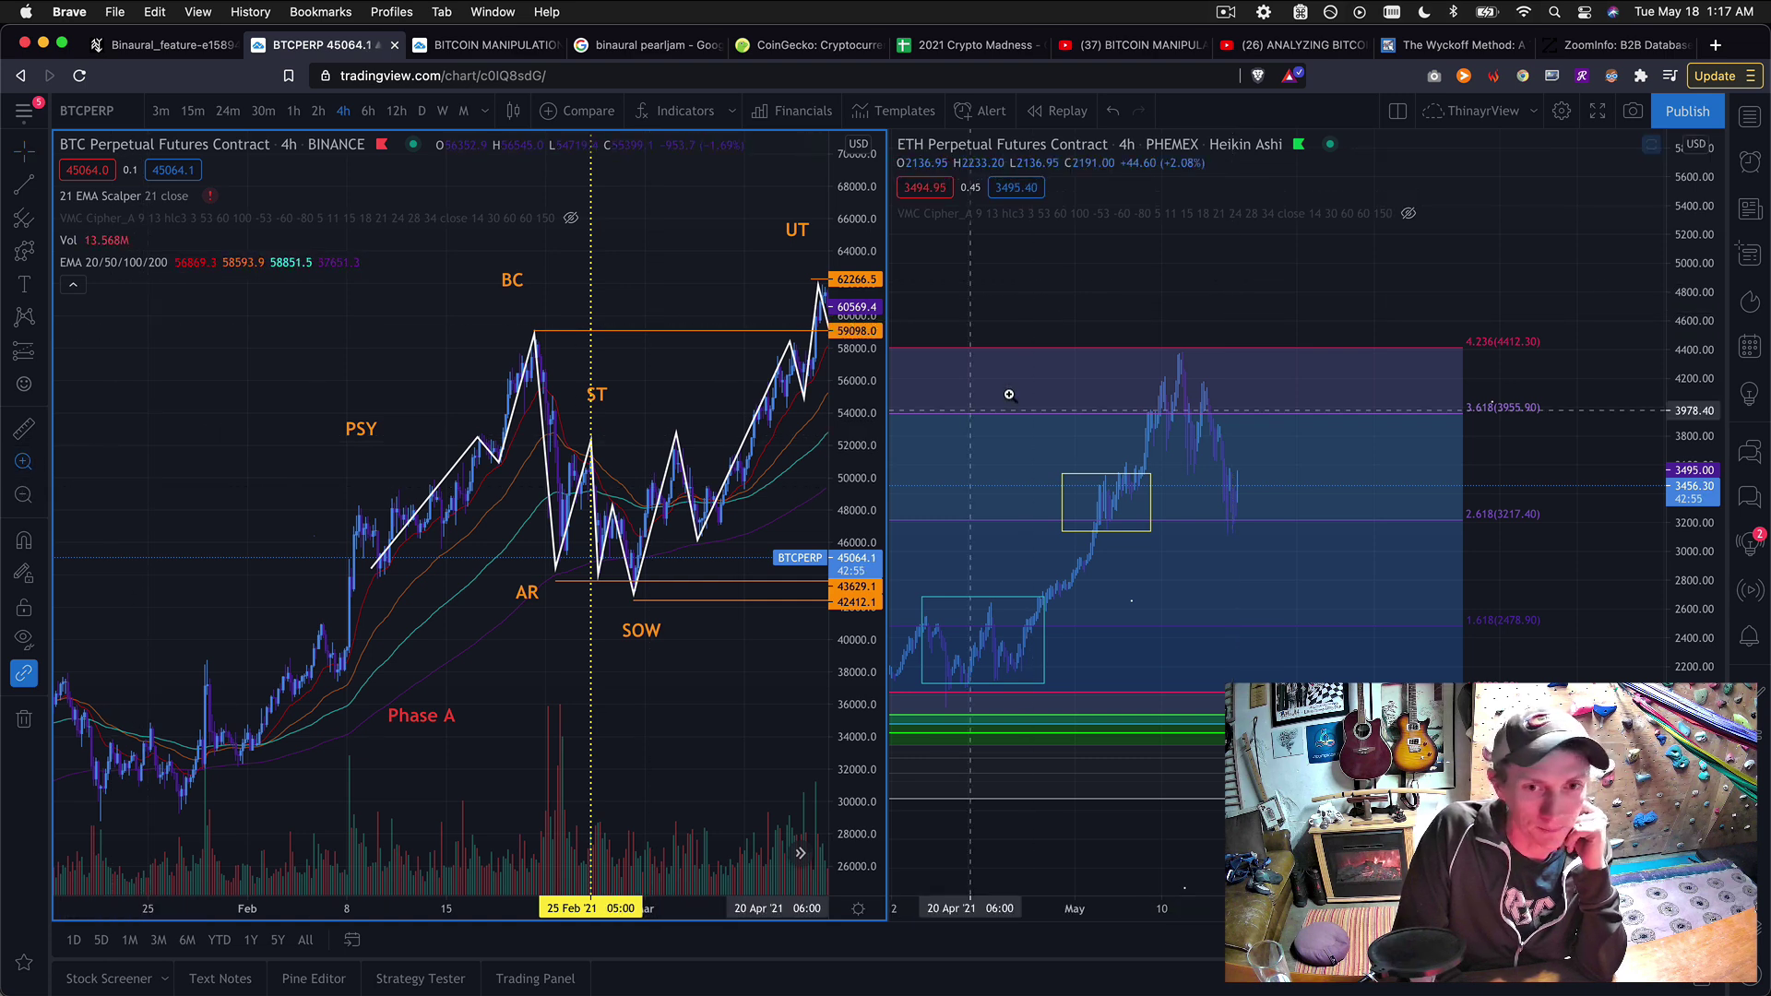
left_click_drag(1043, 280, 1329, 635)
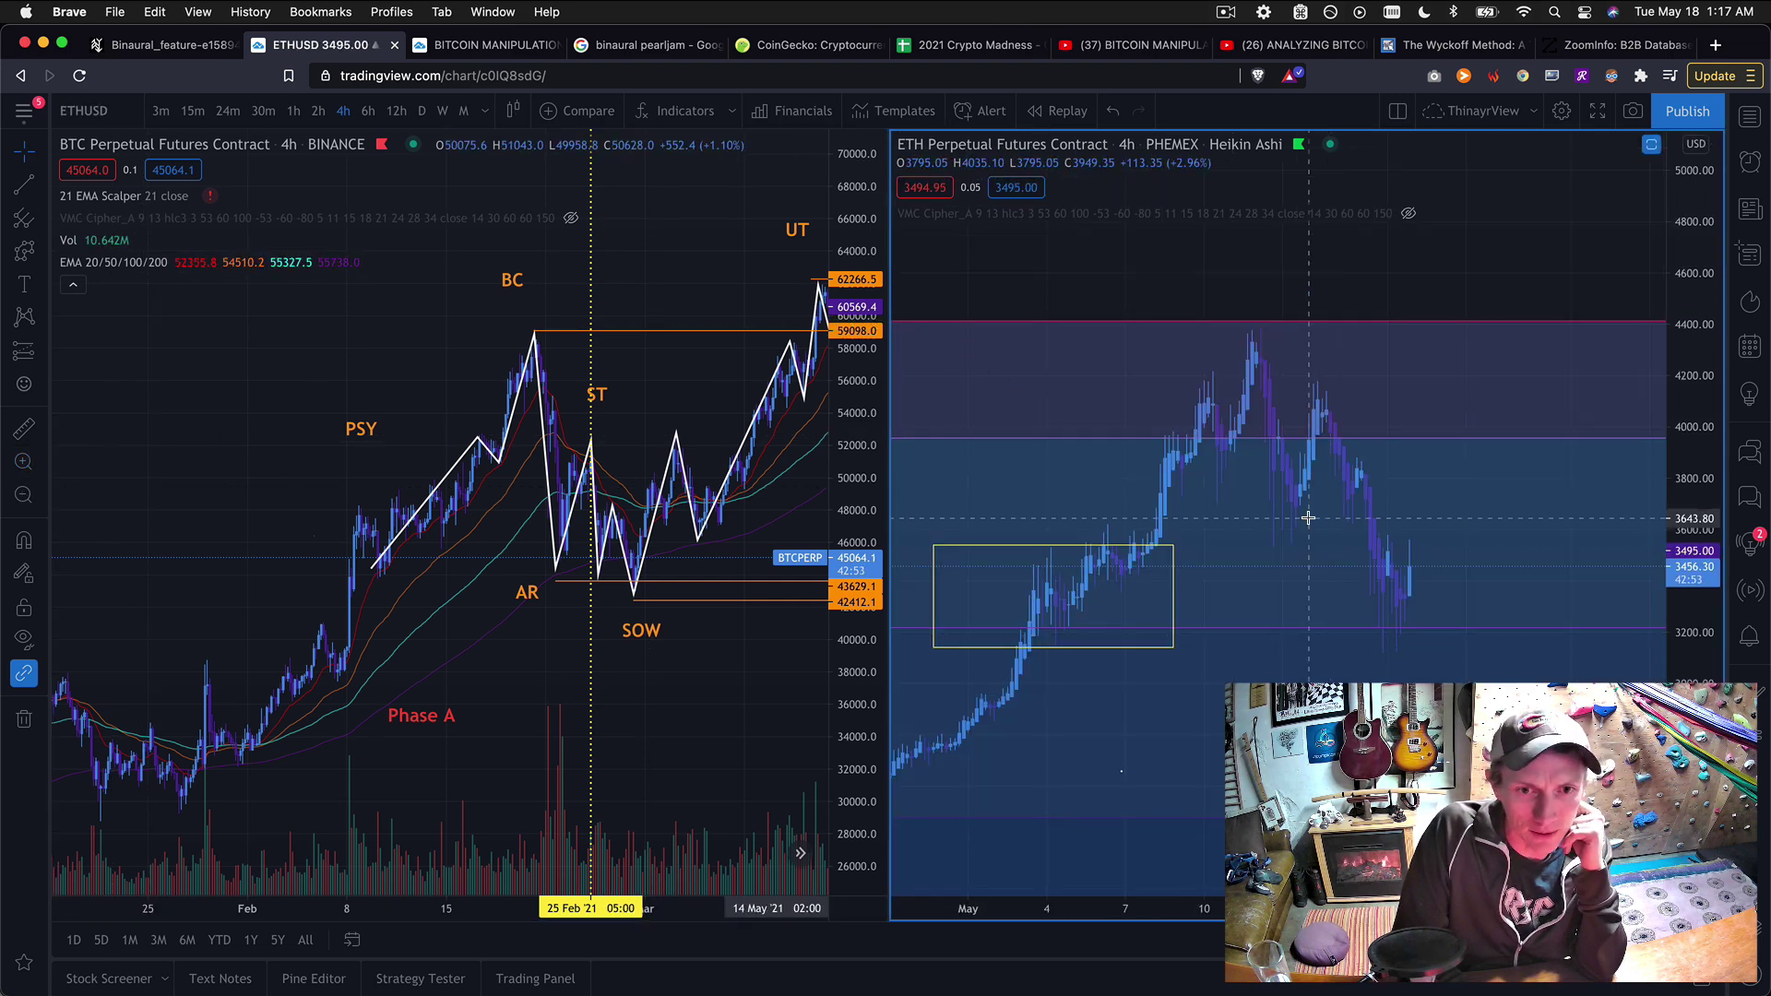
scroll(384, 460, "up", 4)
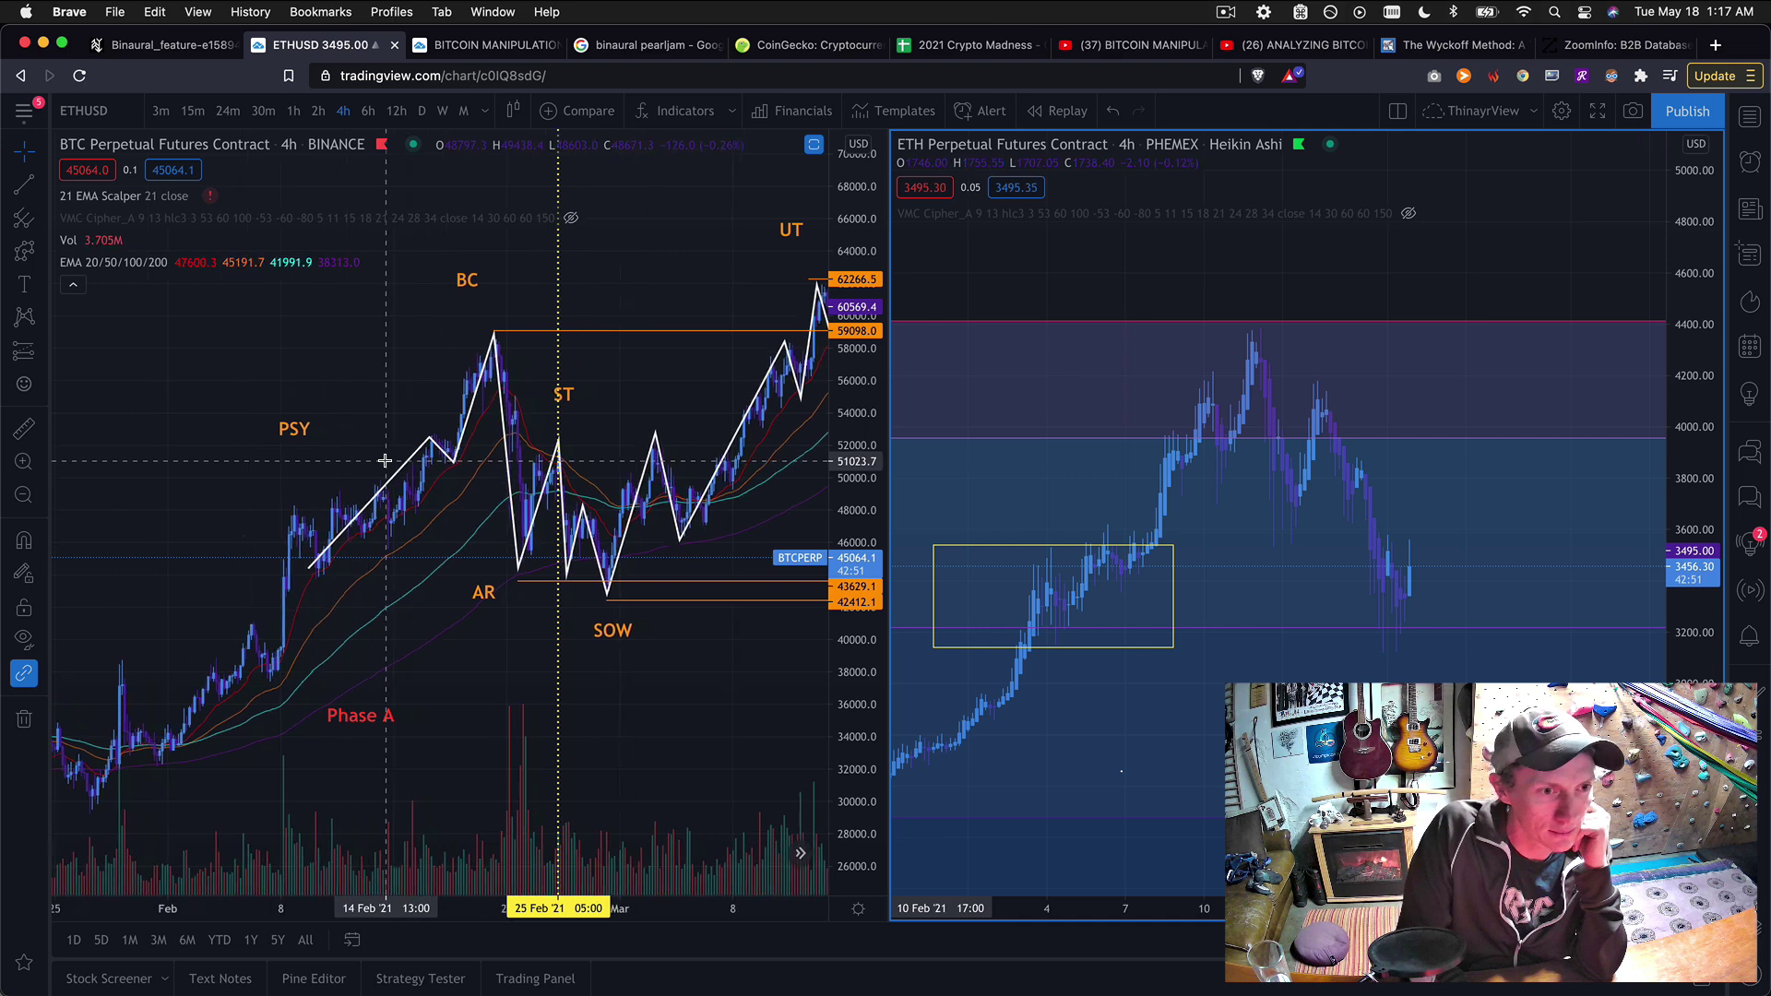
scroll(385, 461, "up", 2)
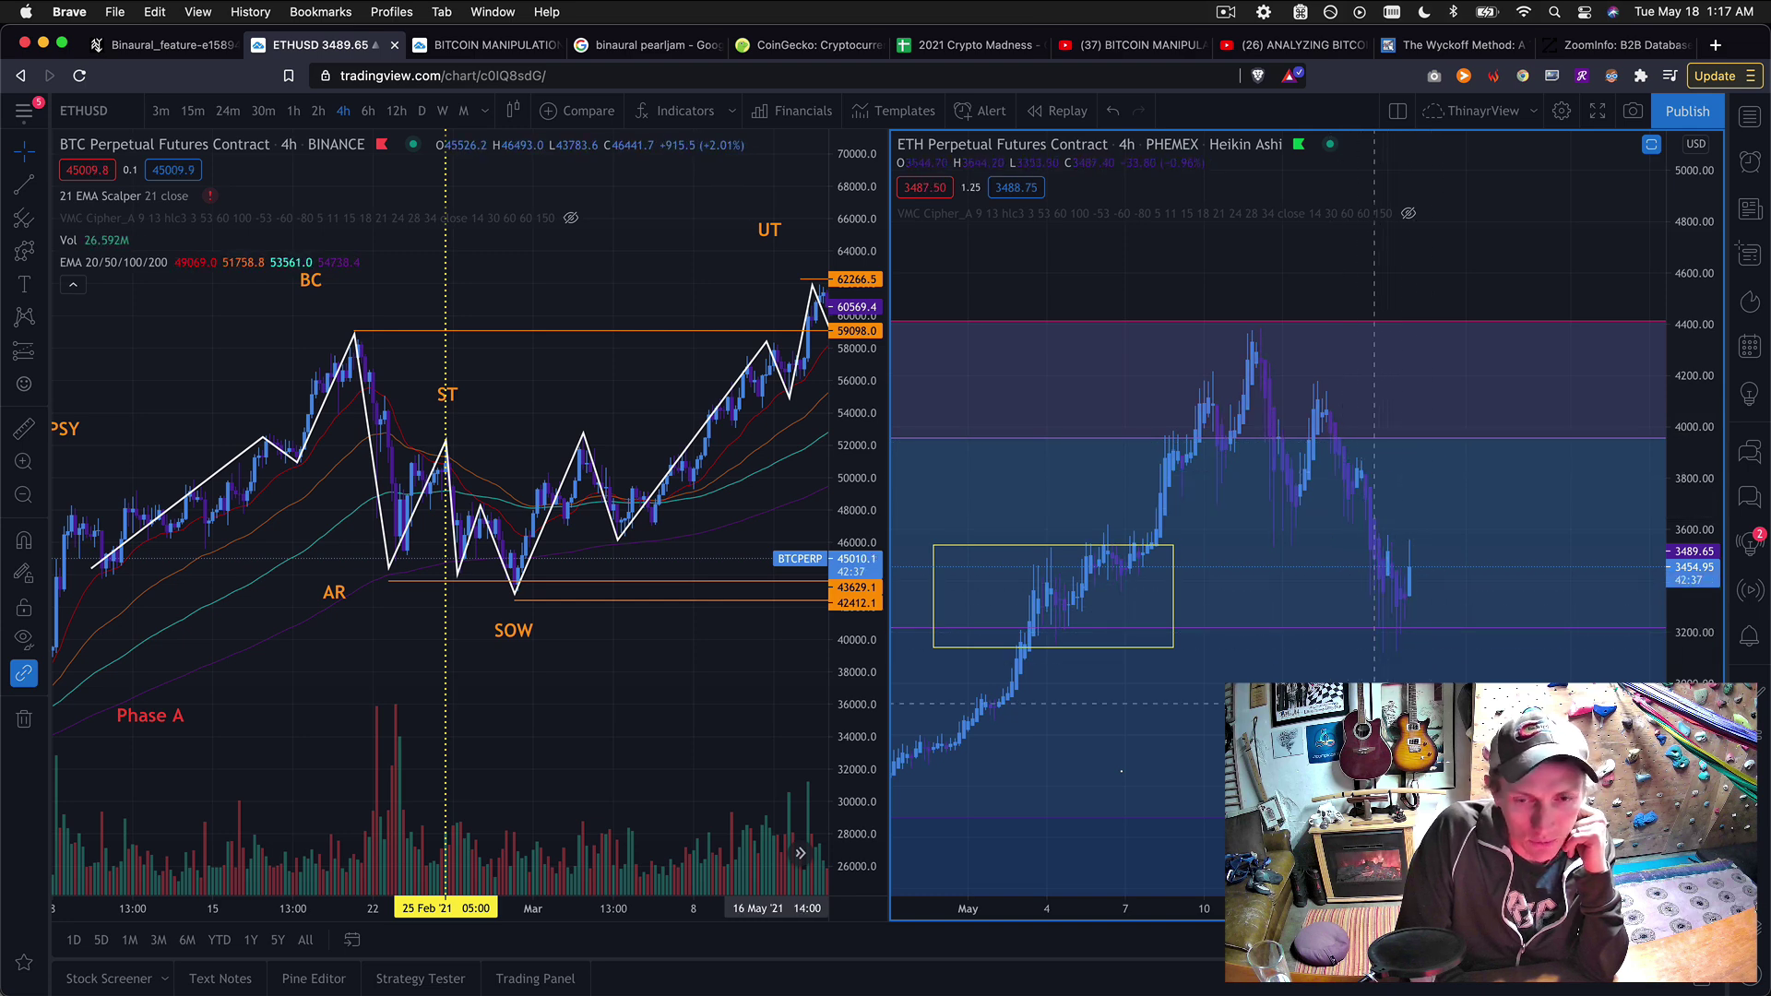
left_click_drag(1375, 704, 1313, 668)
scroll(1312, 667, "left", 2)
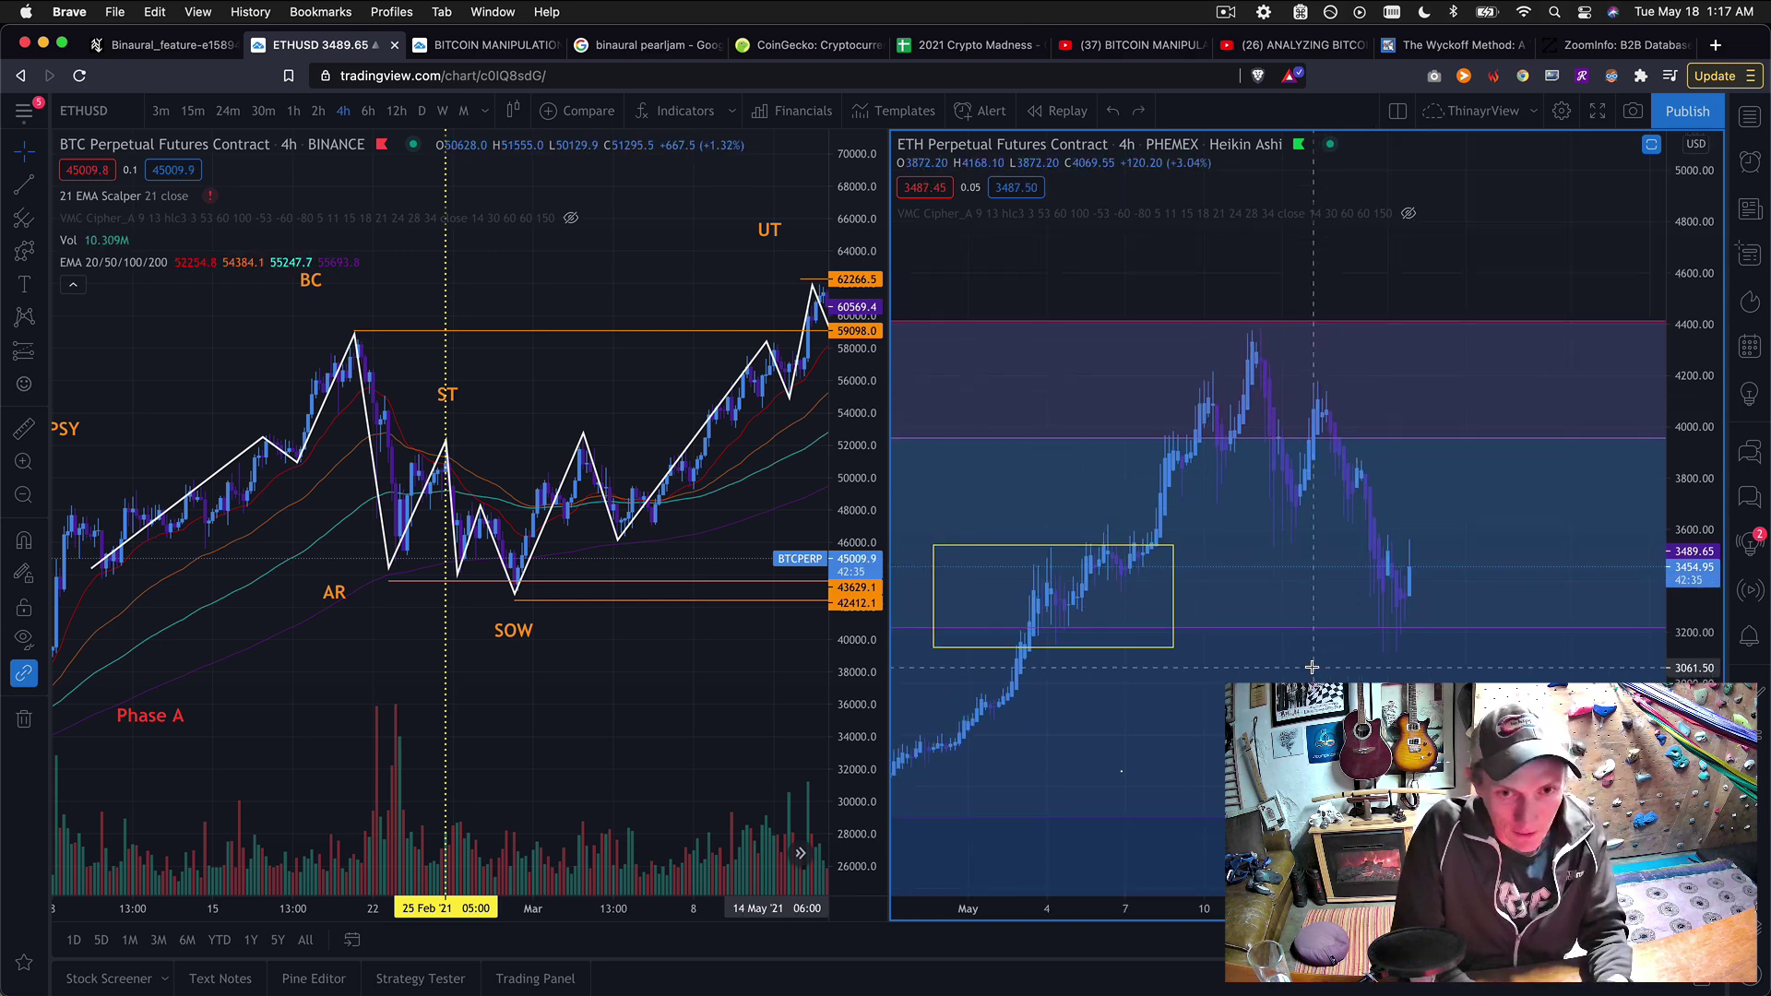
scroll(1312, 668, "left", 5)
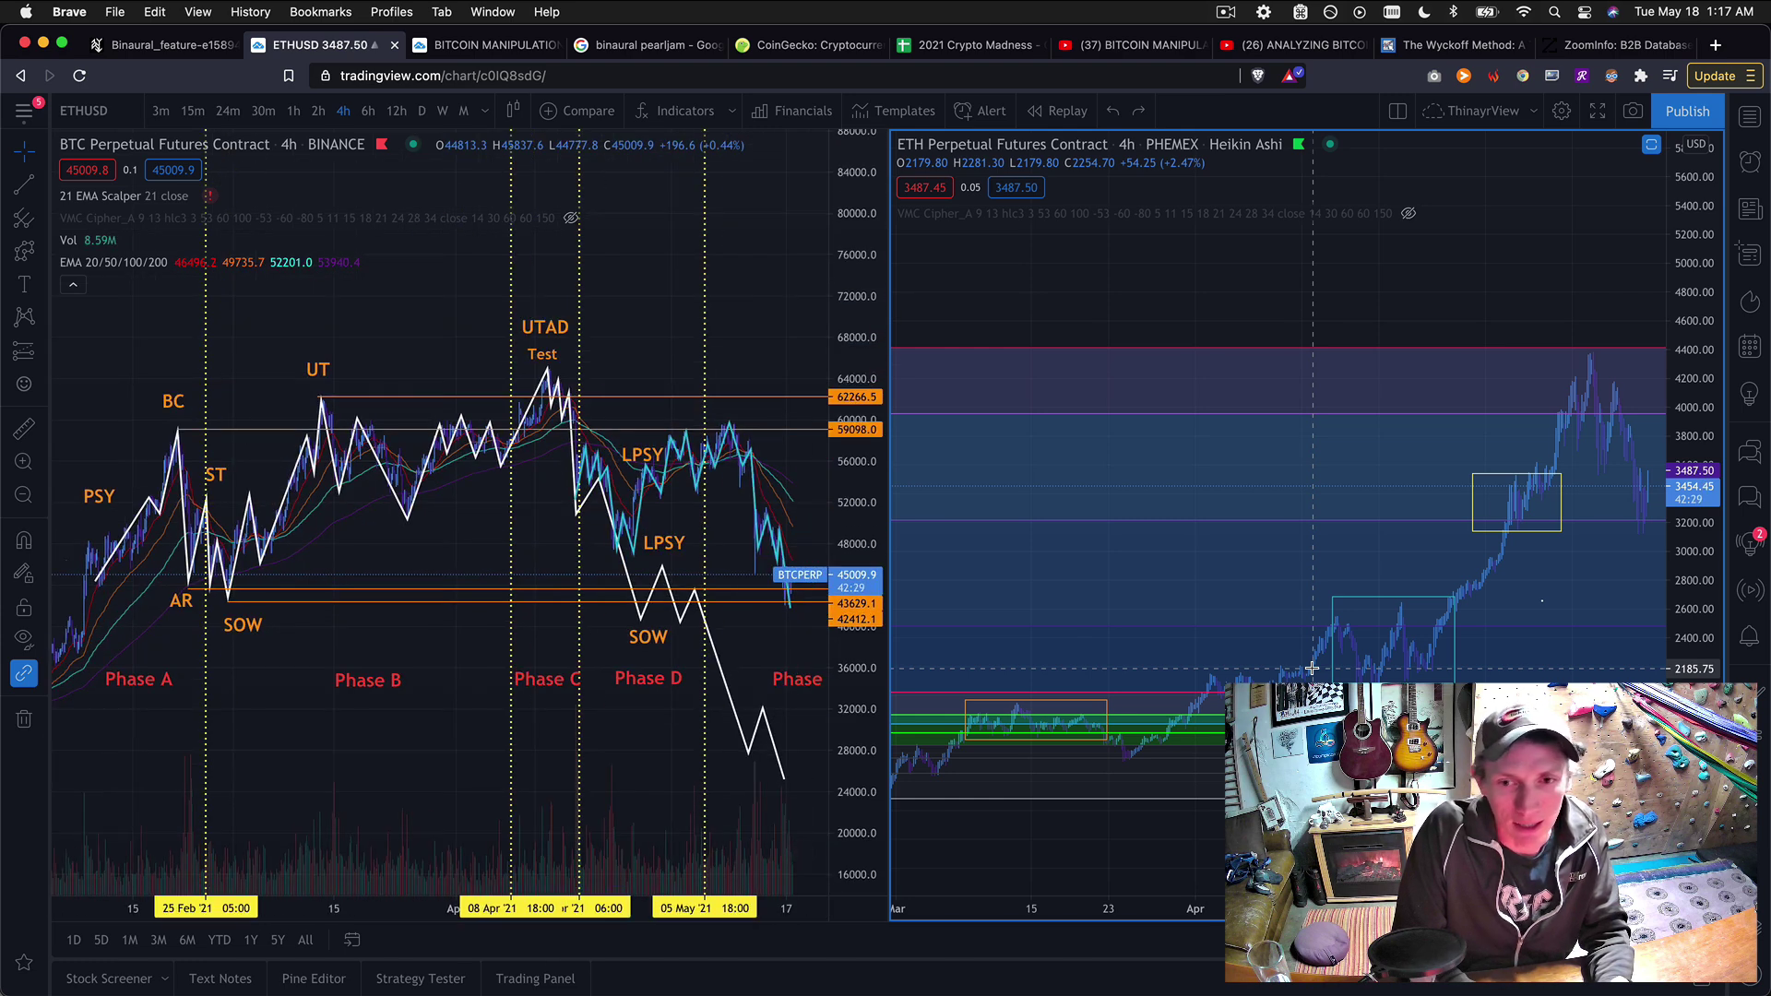
- Pan the ETH chart forward to late April–May to reveal the white projected Wyckoff path
left_click_drag(1514, 316, 1013, 325)
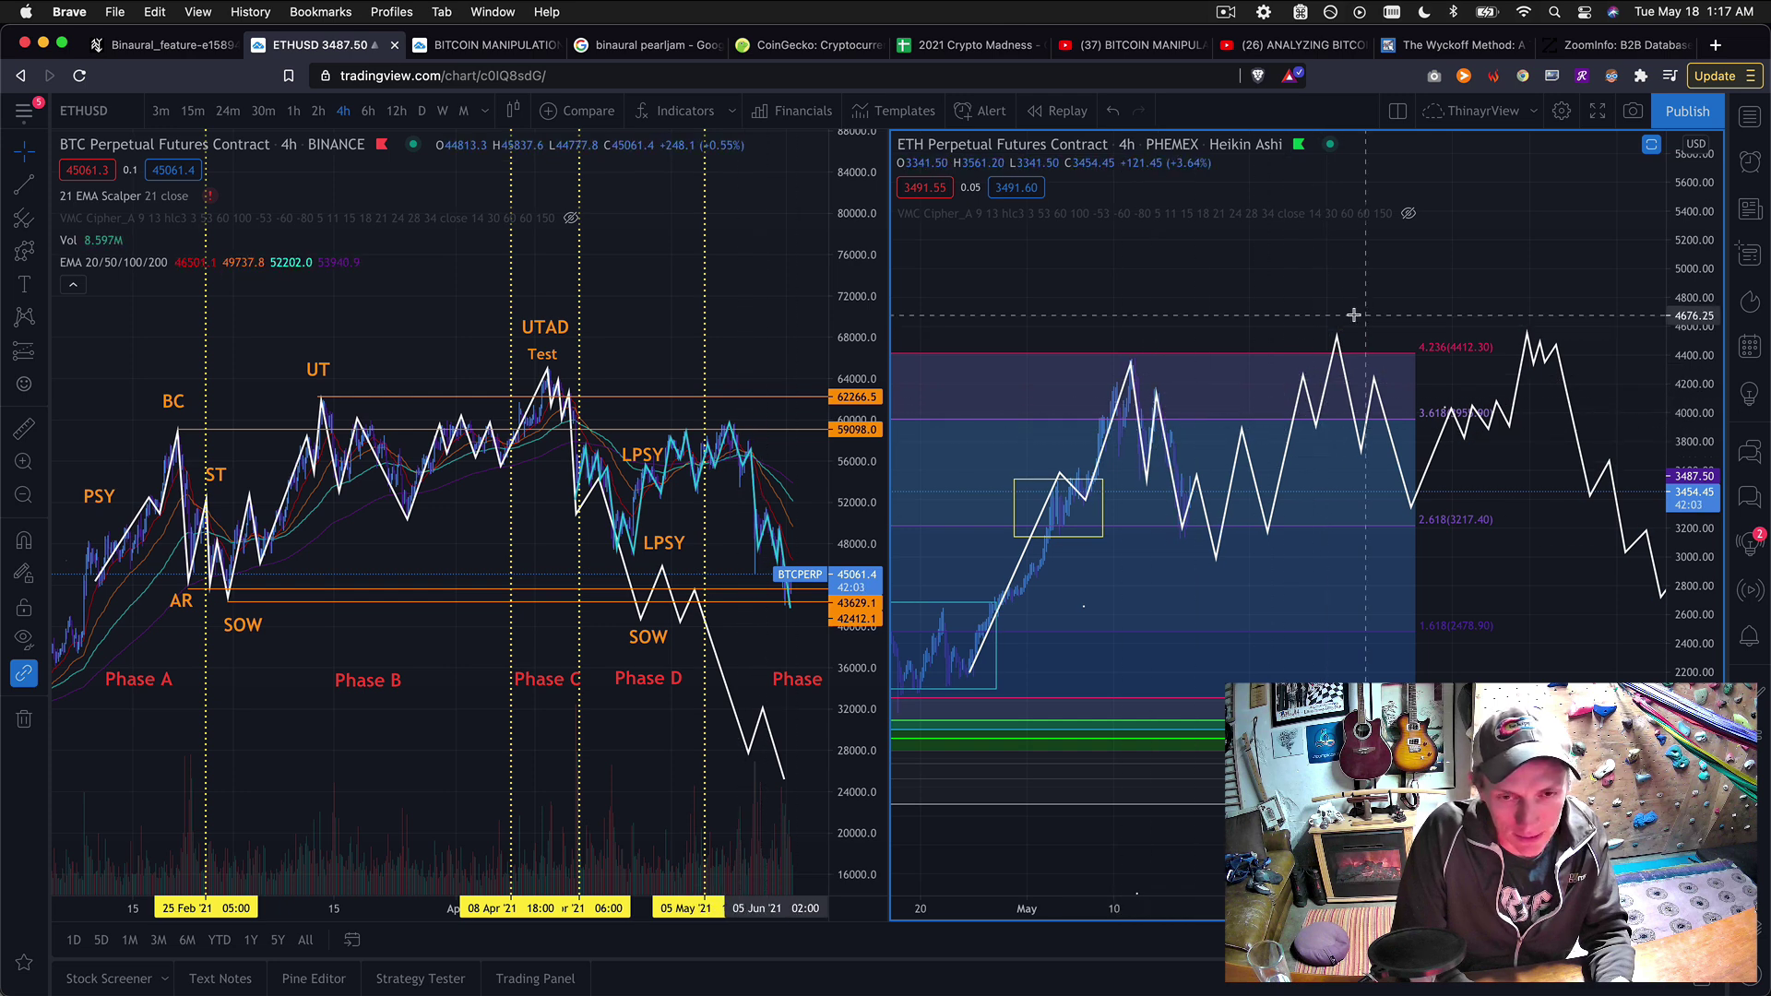
left_click_drag(1329, 315, 1281, 310)
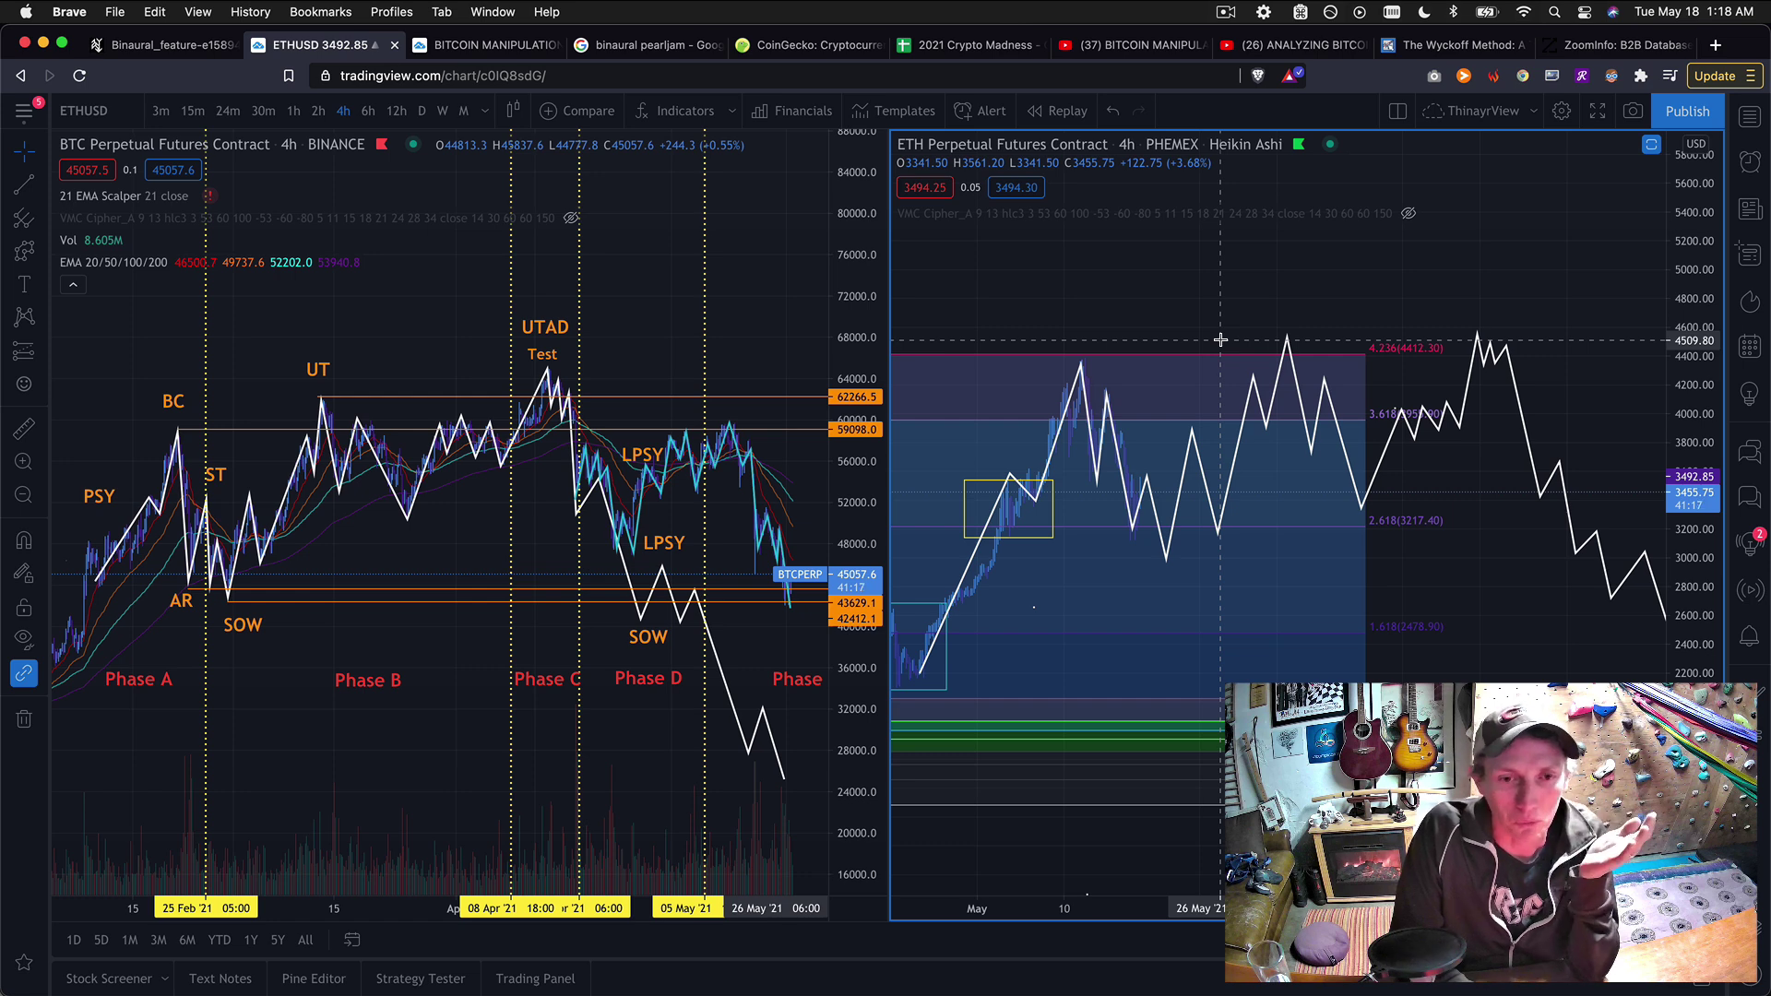
- Lower the ETH price axis toward 6000, pan the BTC chart, and bring ETH back to April bars
left_click_drag(1217, 280, 1221, 344)
left_click_drag(756, 332, 742, 281)
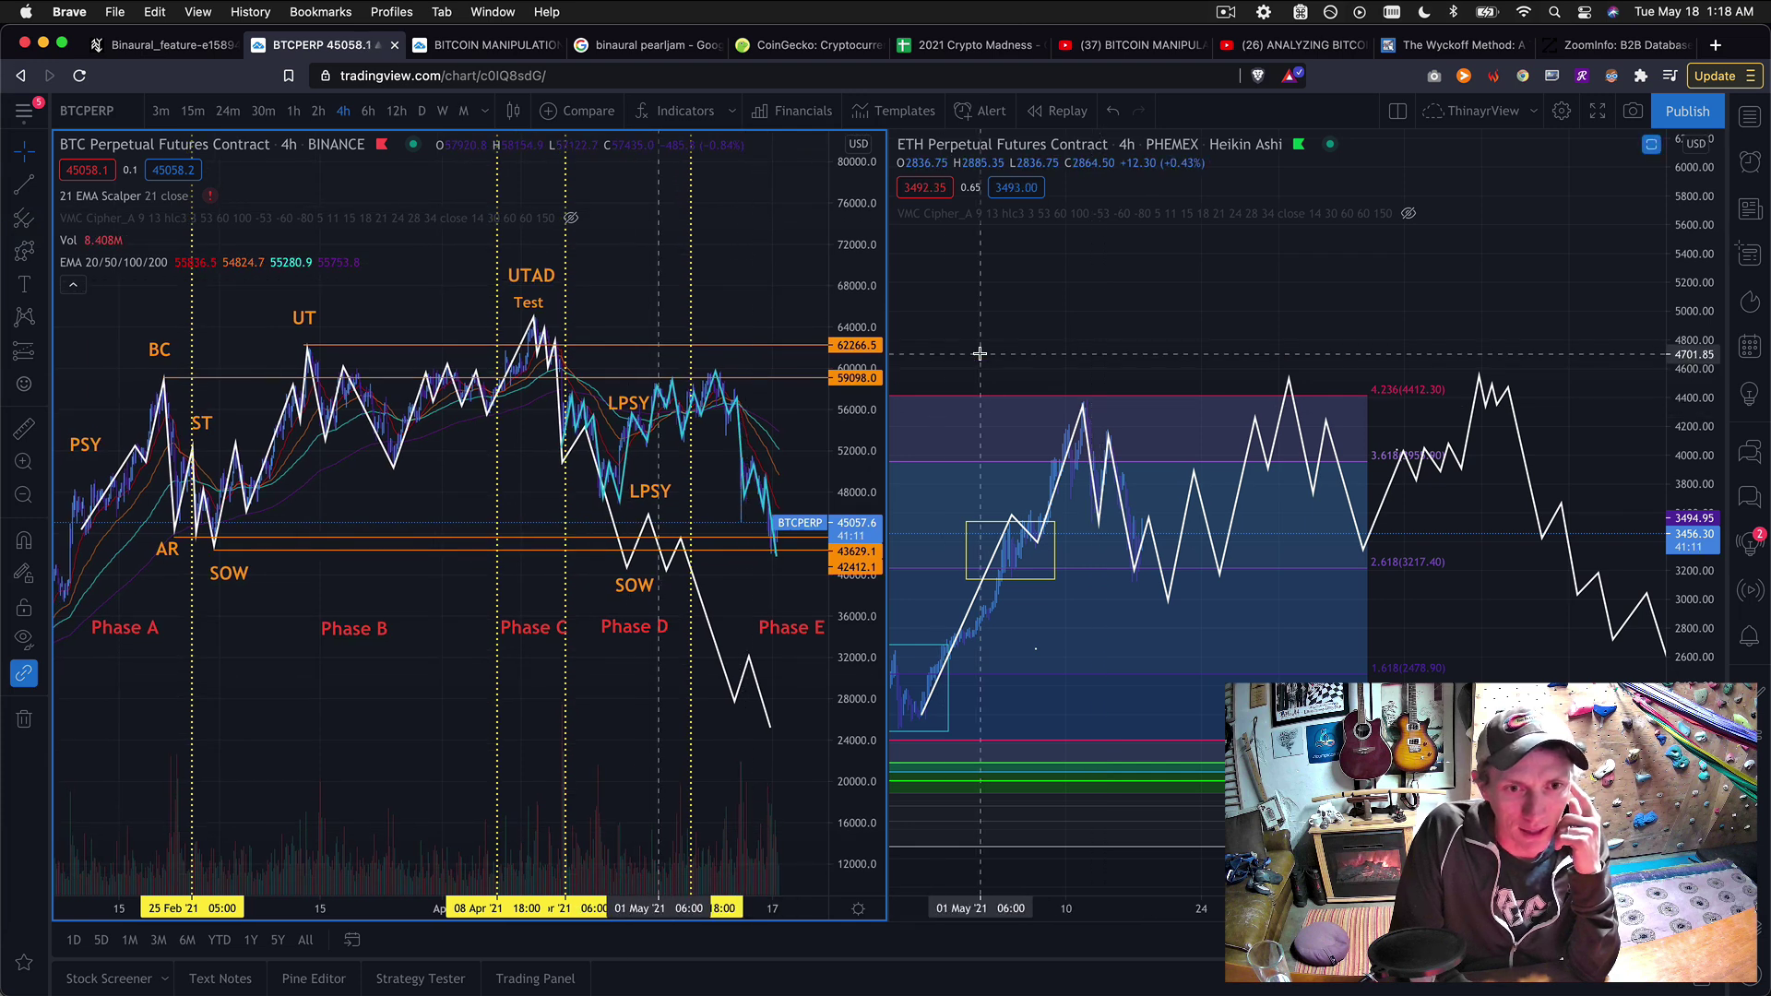
left_click_drag(1077, 325, 1269, 296)
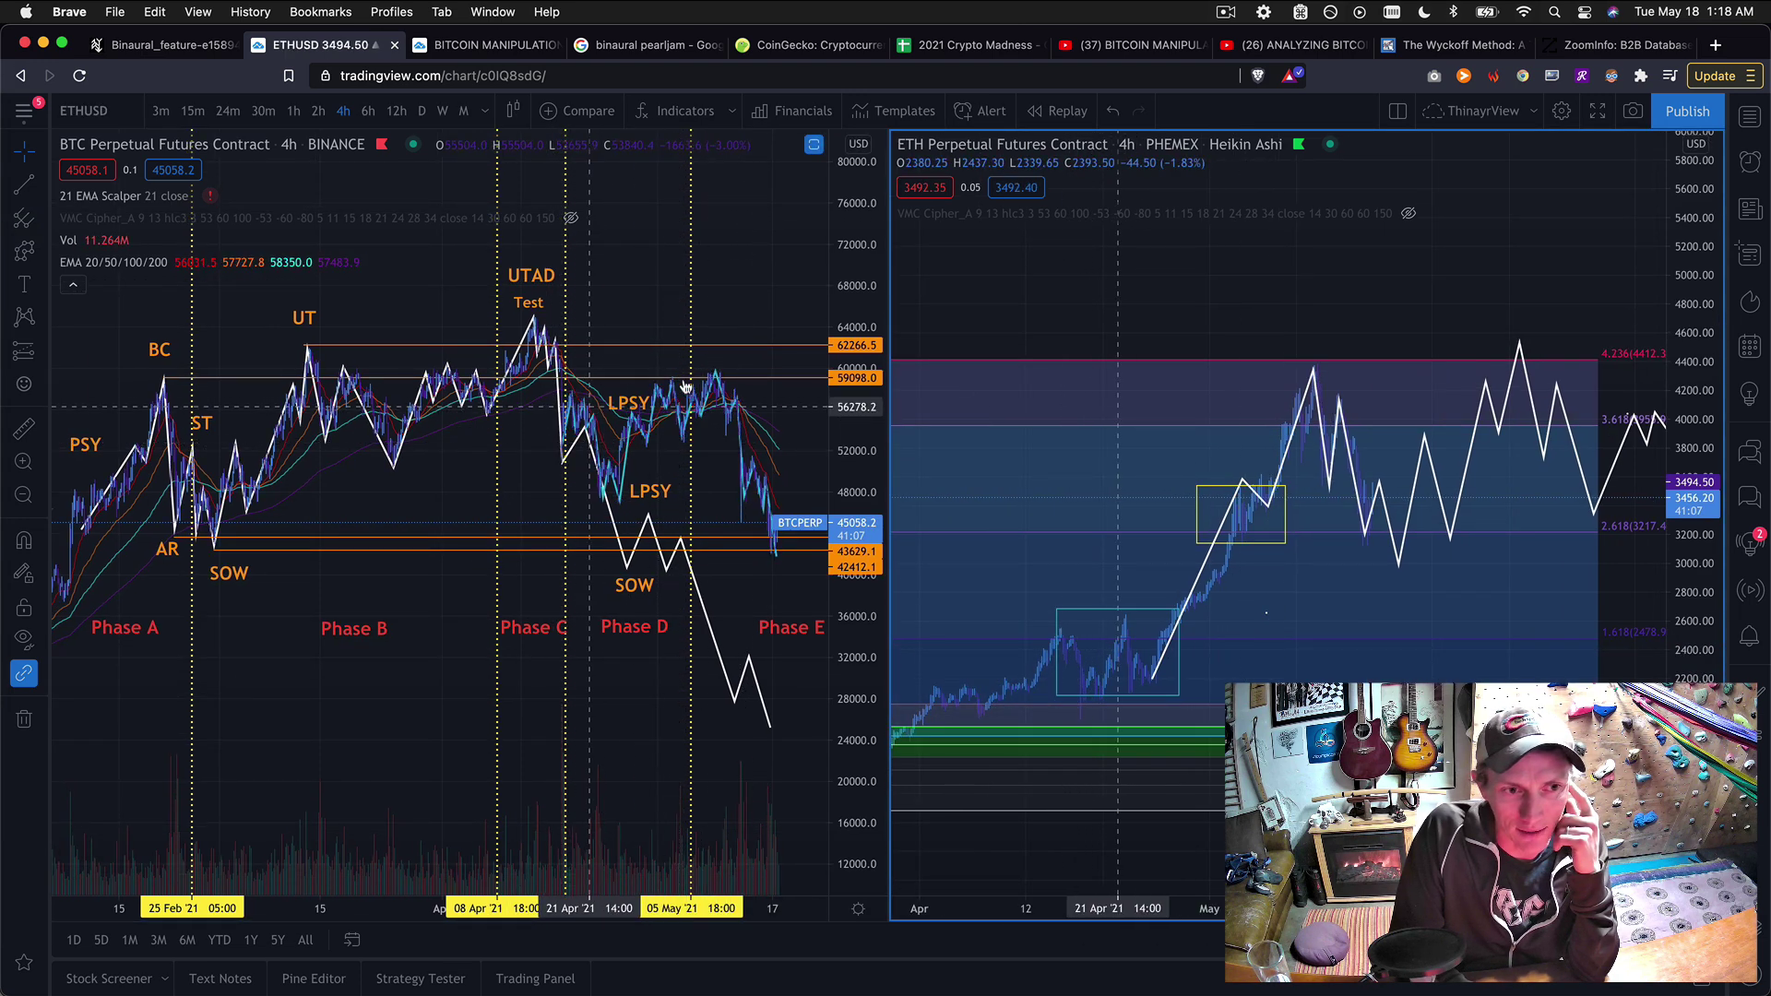
scroll(1015, 314, "left", 3)
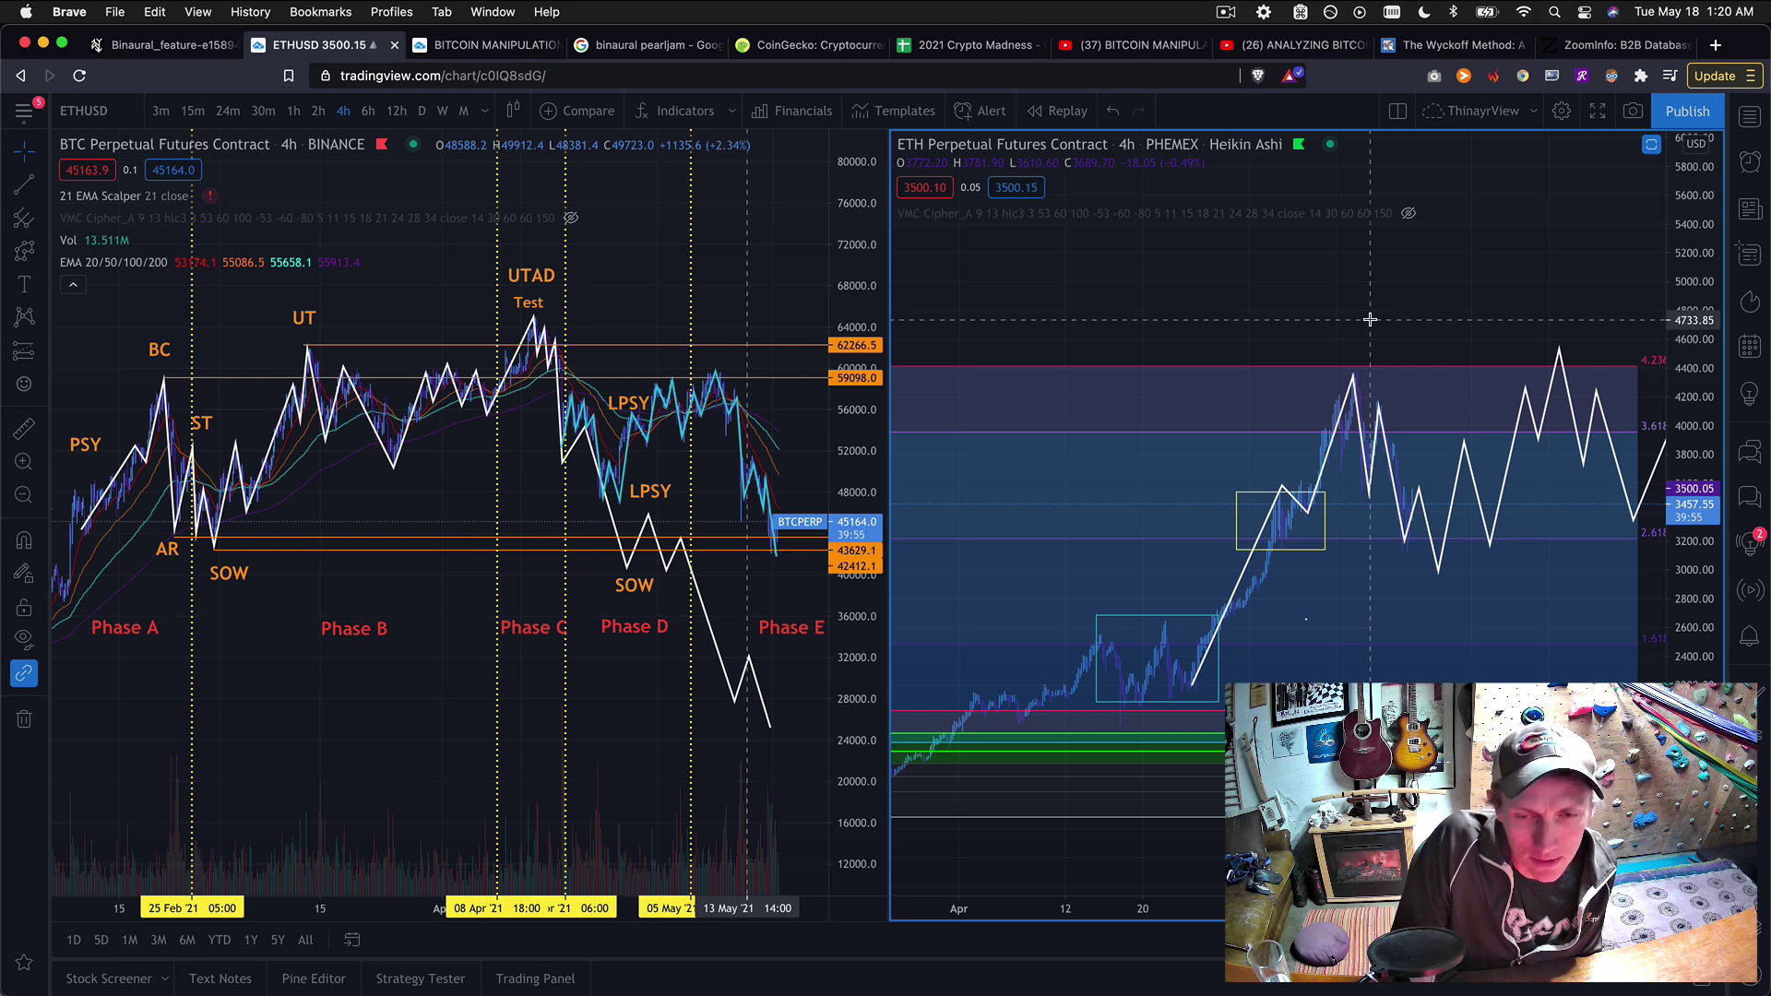
- Pan the ETH chart toward May and shift the BTC chart to later dates
left_click_drag(1347, 297, 1220, 298)
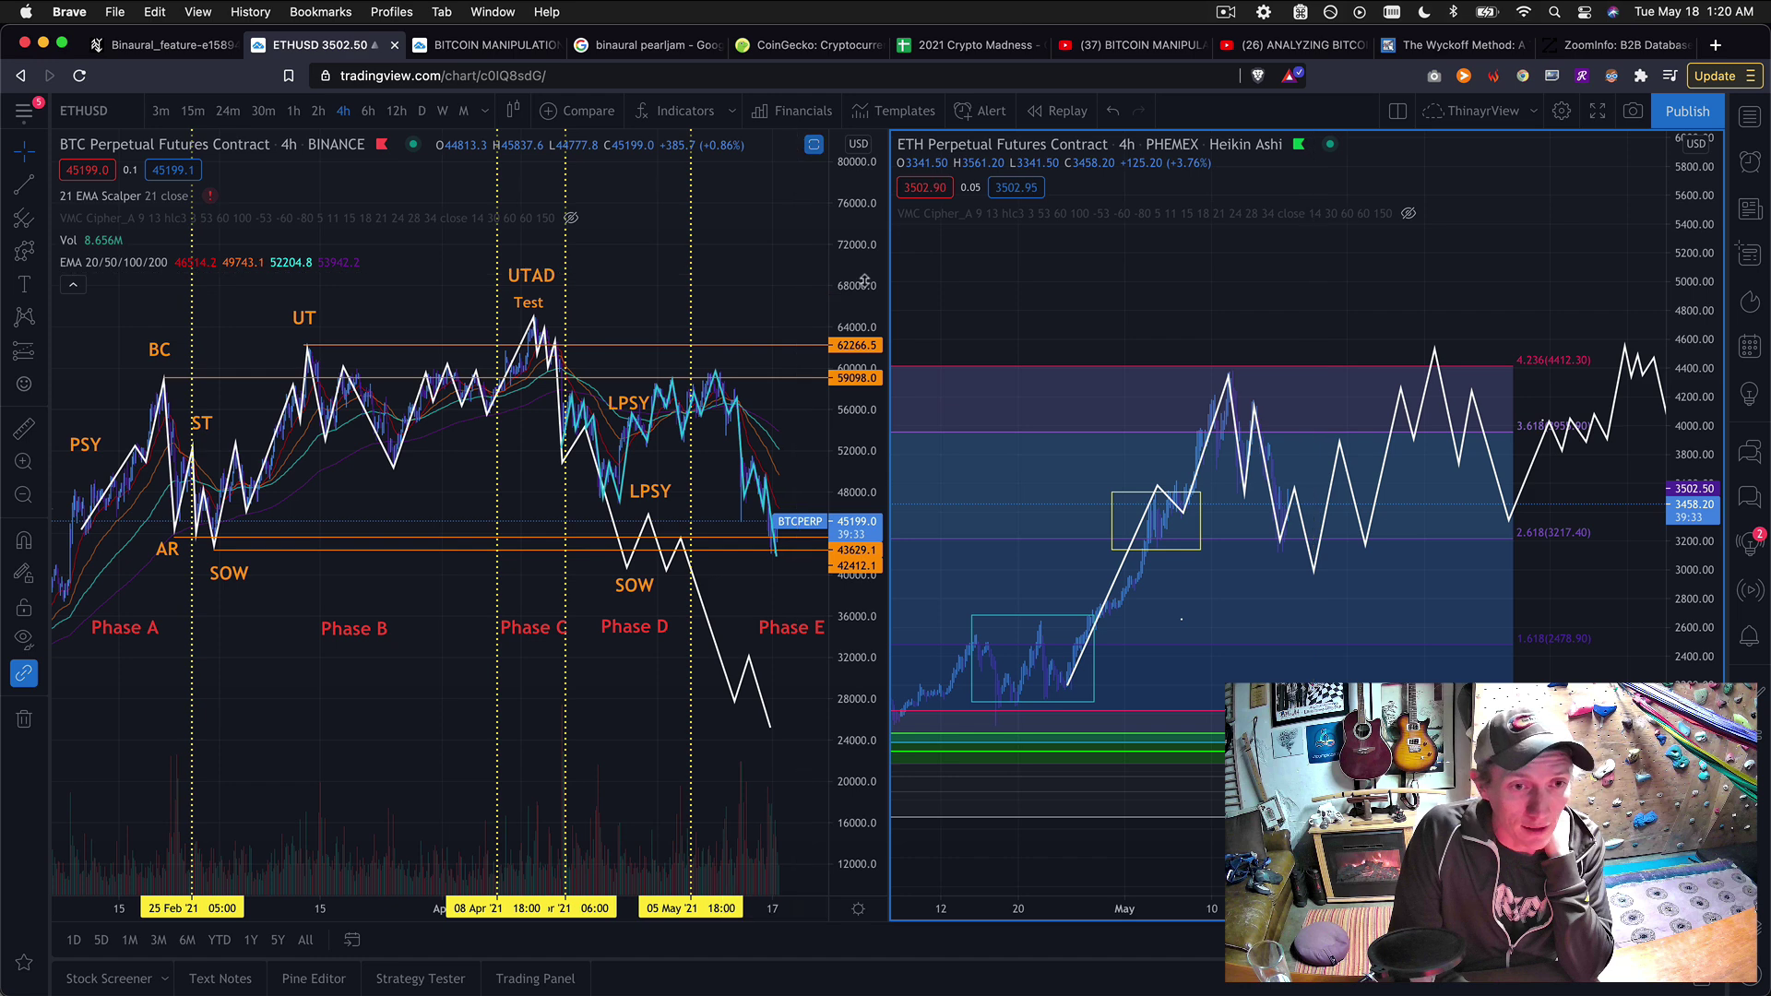
scroll(740, 278, "down", 2)
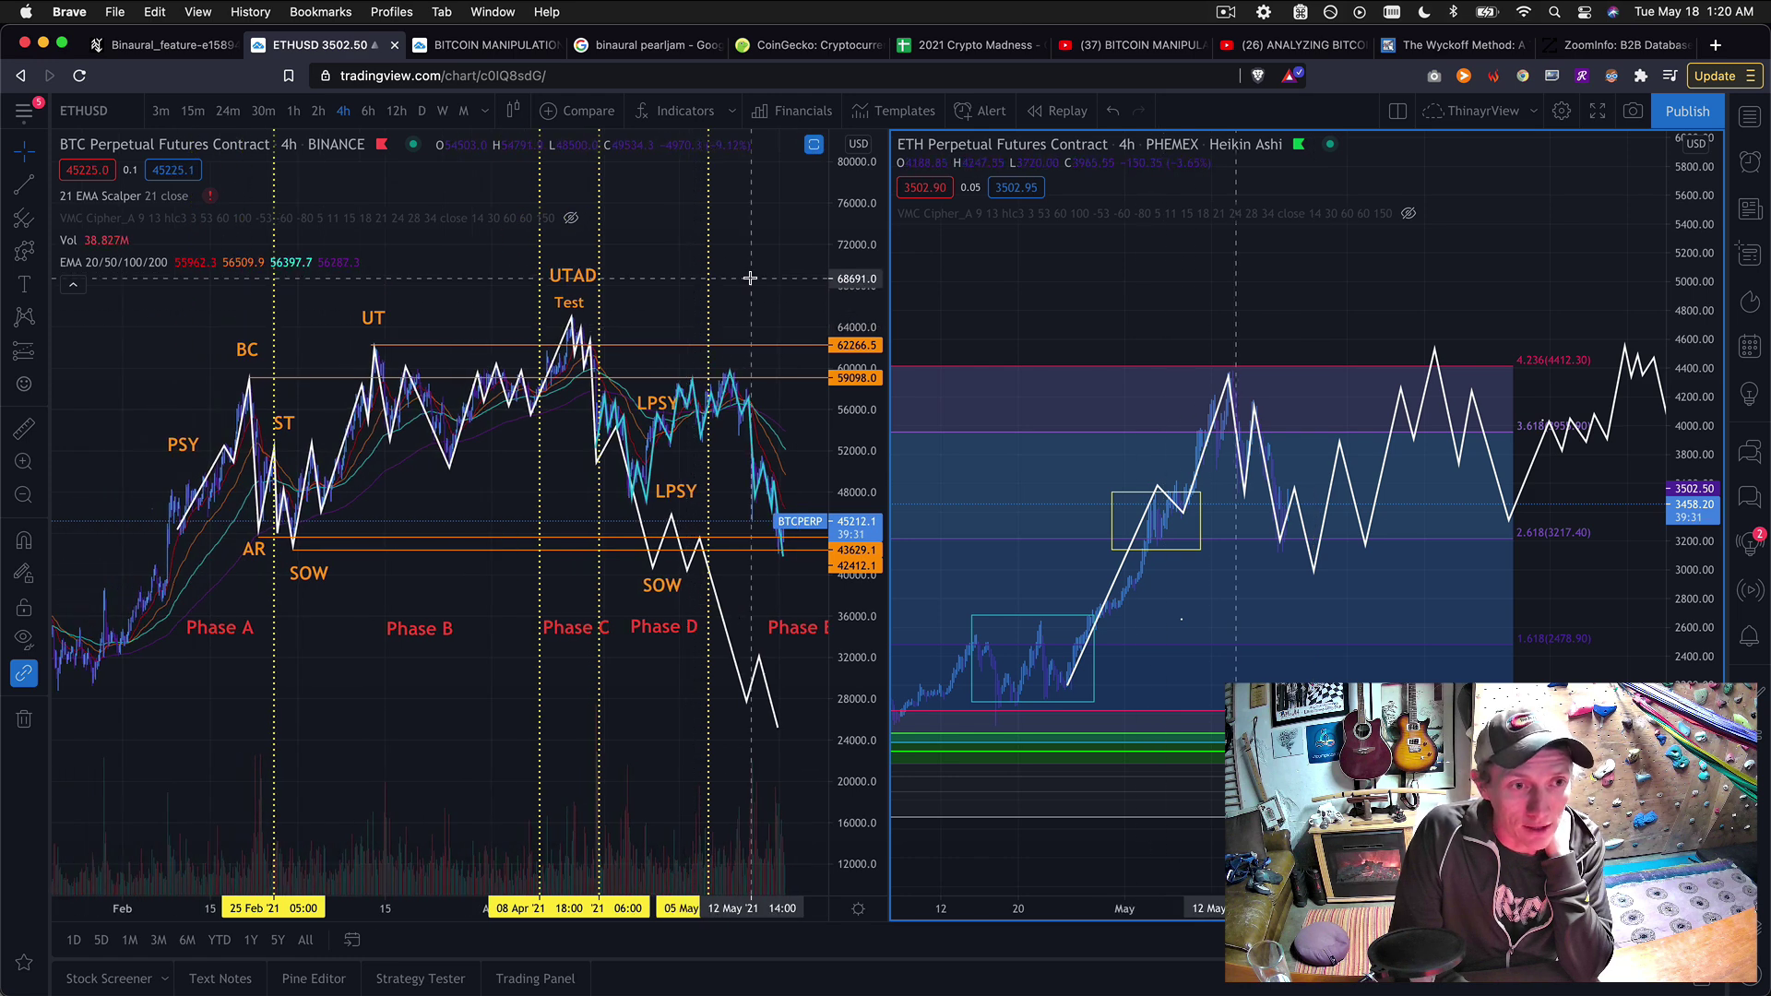
left_click_drag(739, 278, 669, 293)
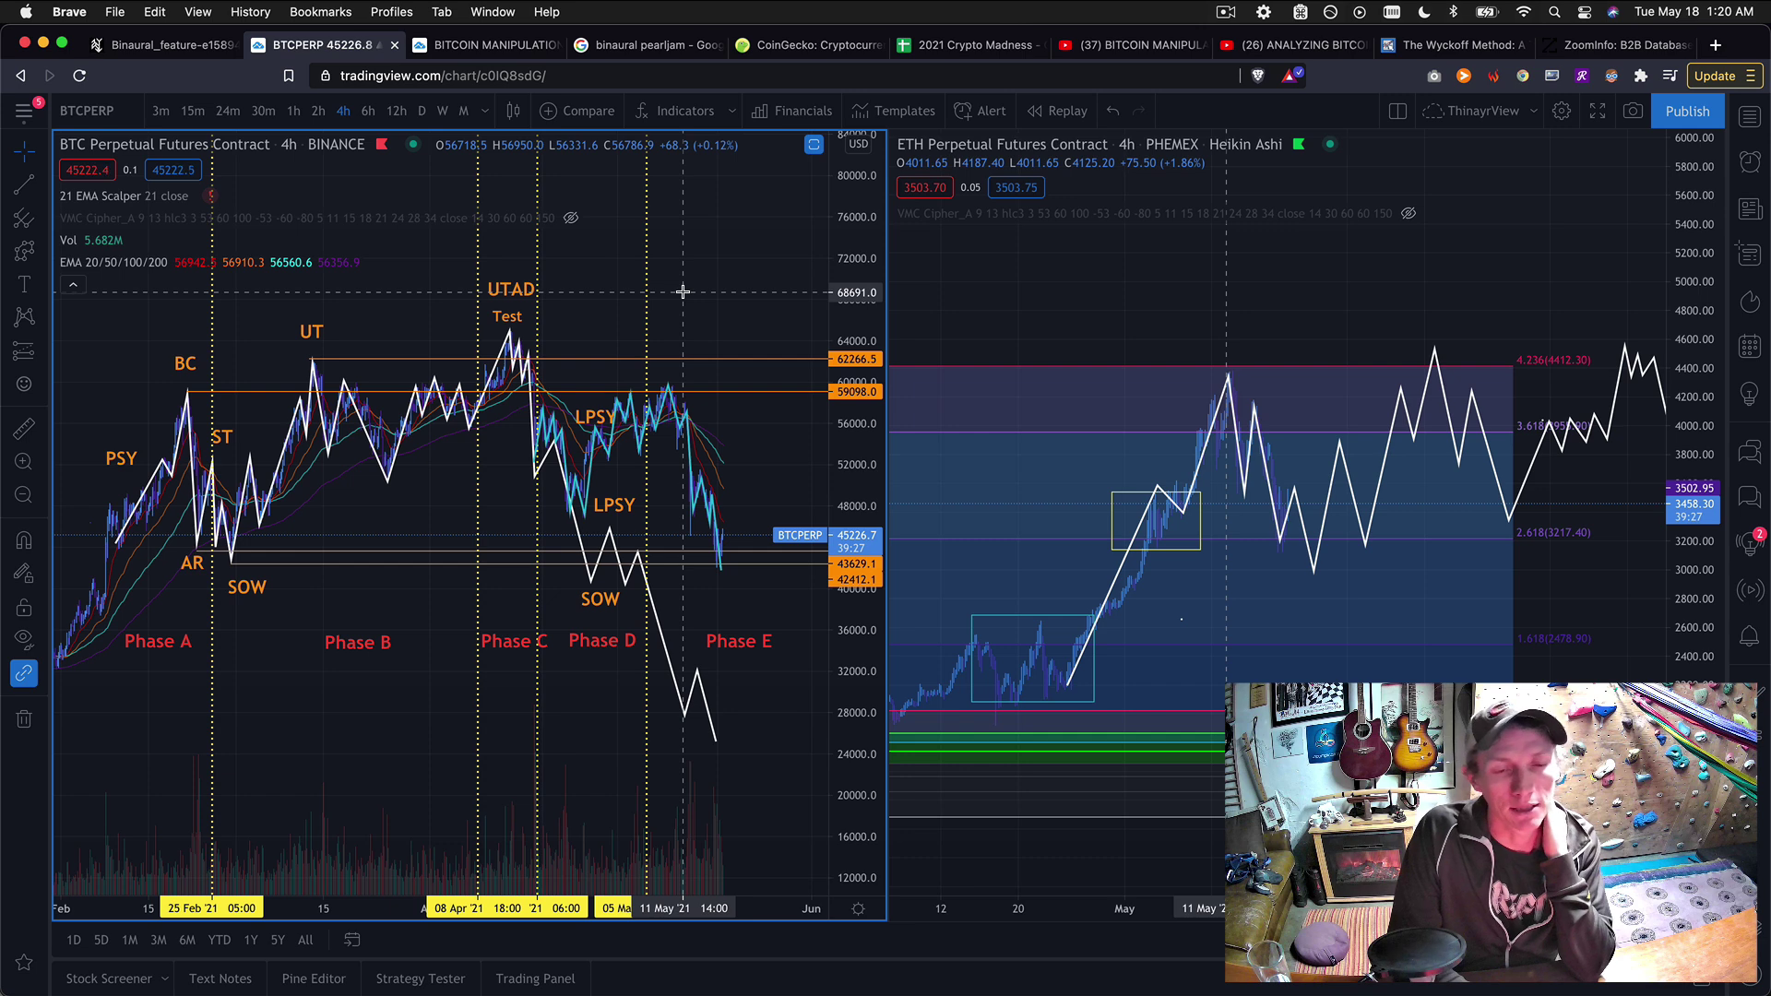
left_click_drag(1196, 326, 1099, 317)
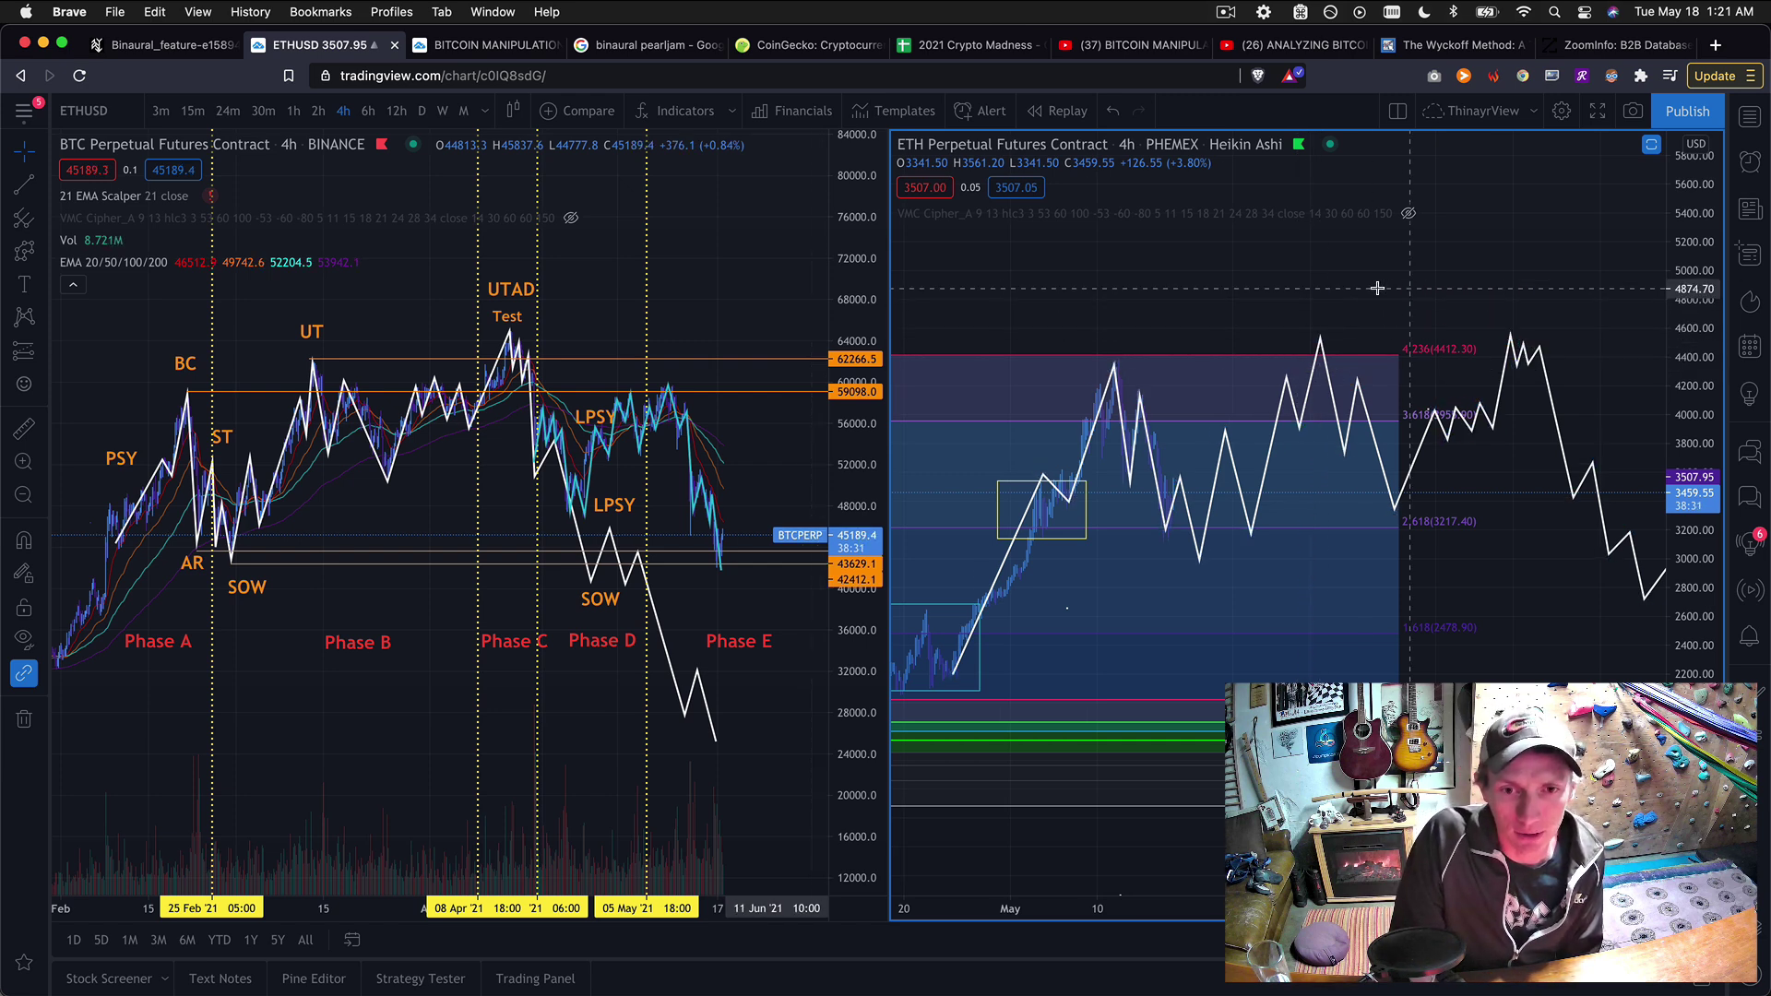
- Pan the BTC chart back to earlier candles with the Phase A labels and select its white zigzag
scroll(1184, 398, "right", 3)
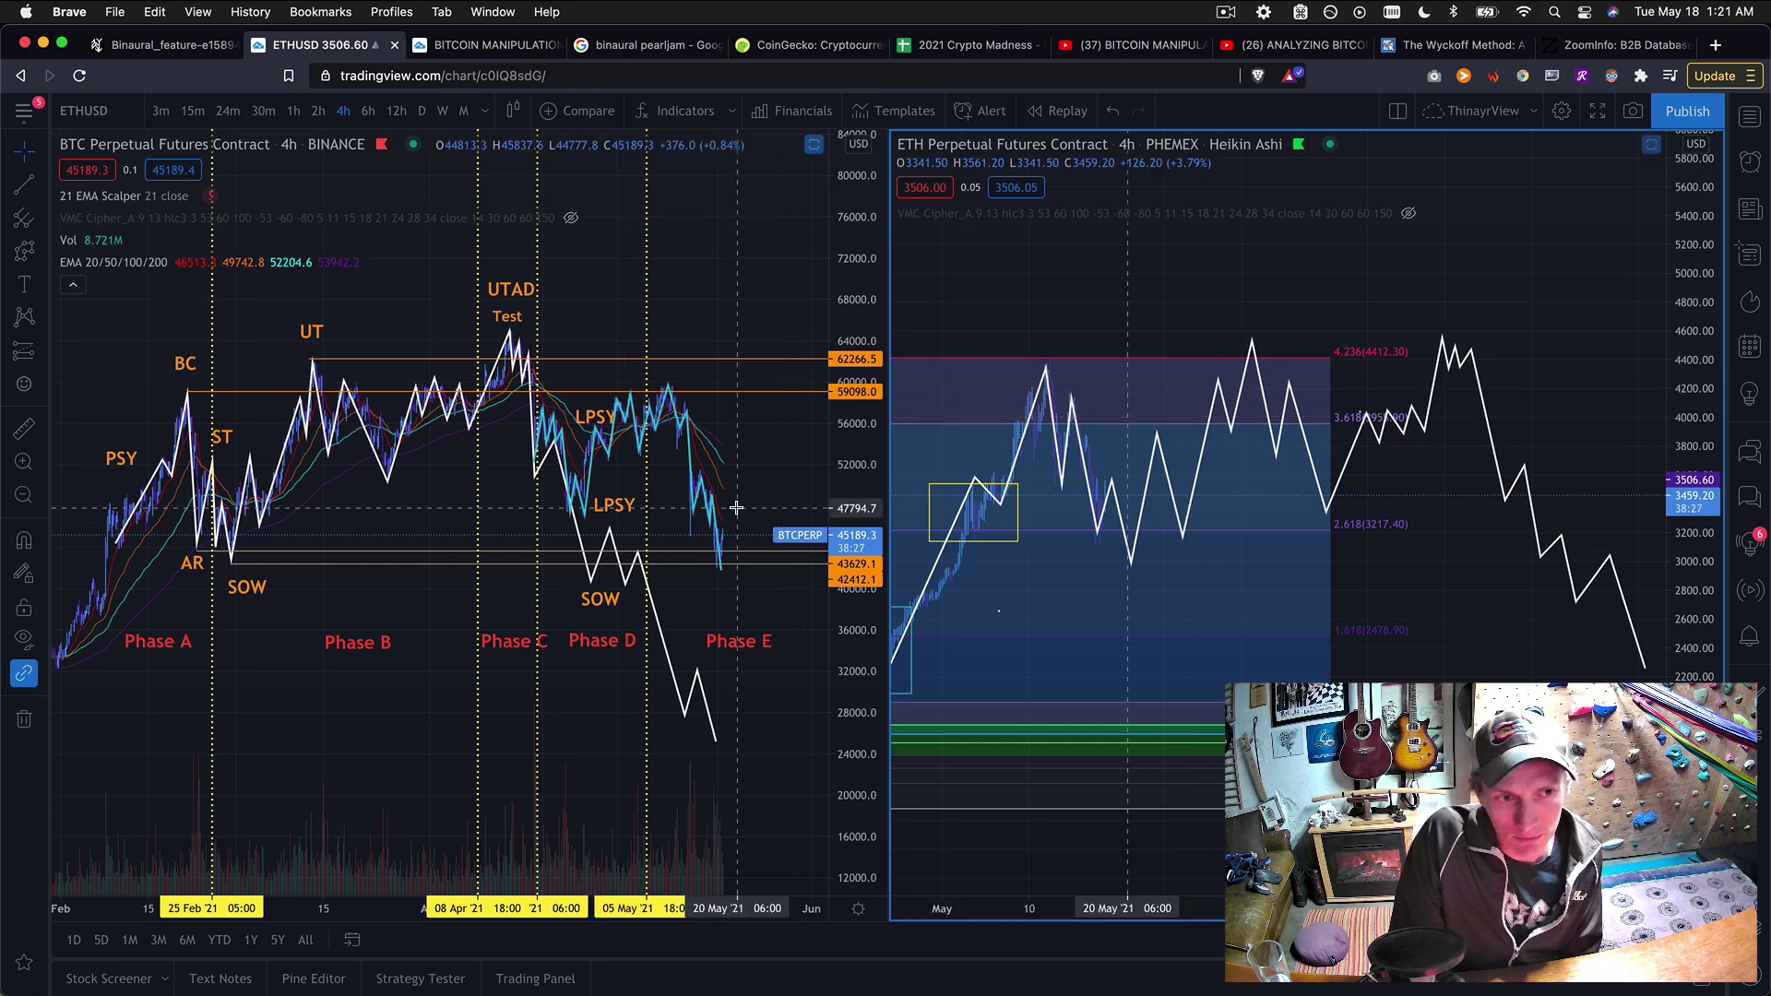
left_click_drag(701, 332, 563, 337)
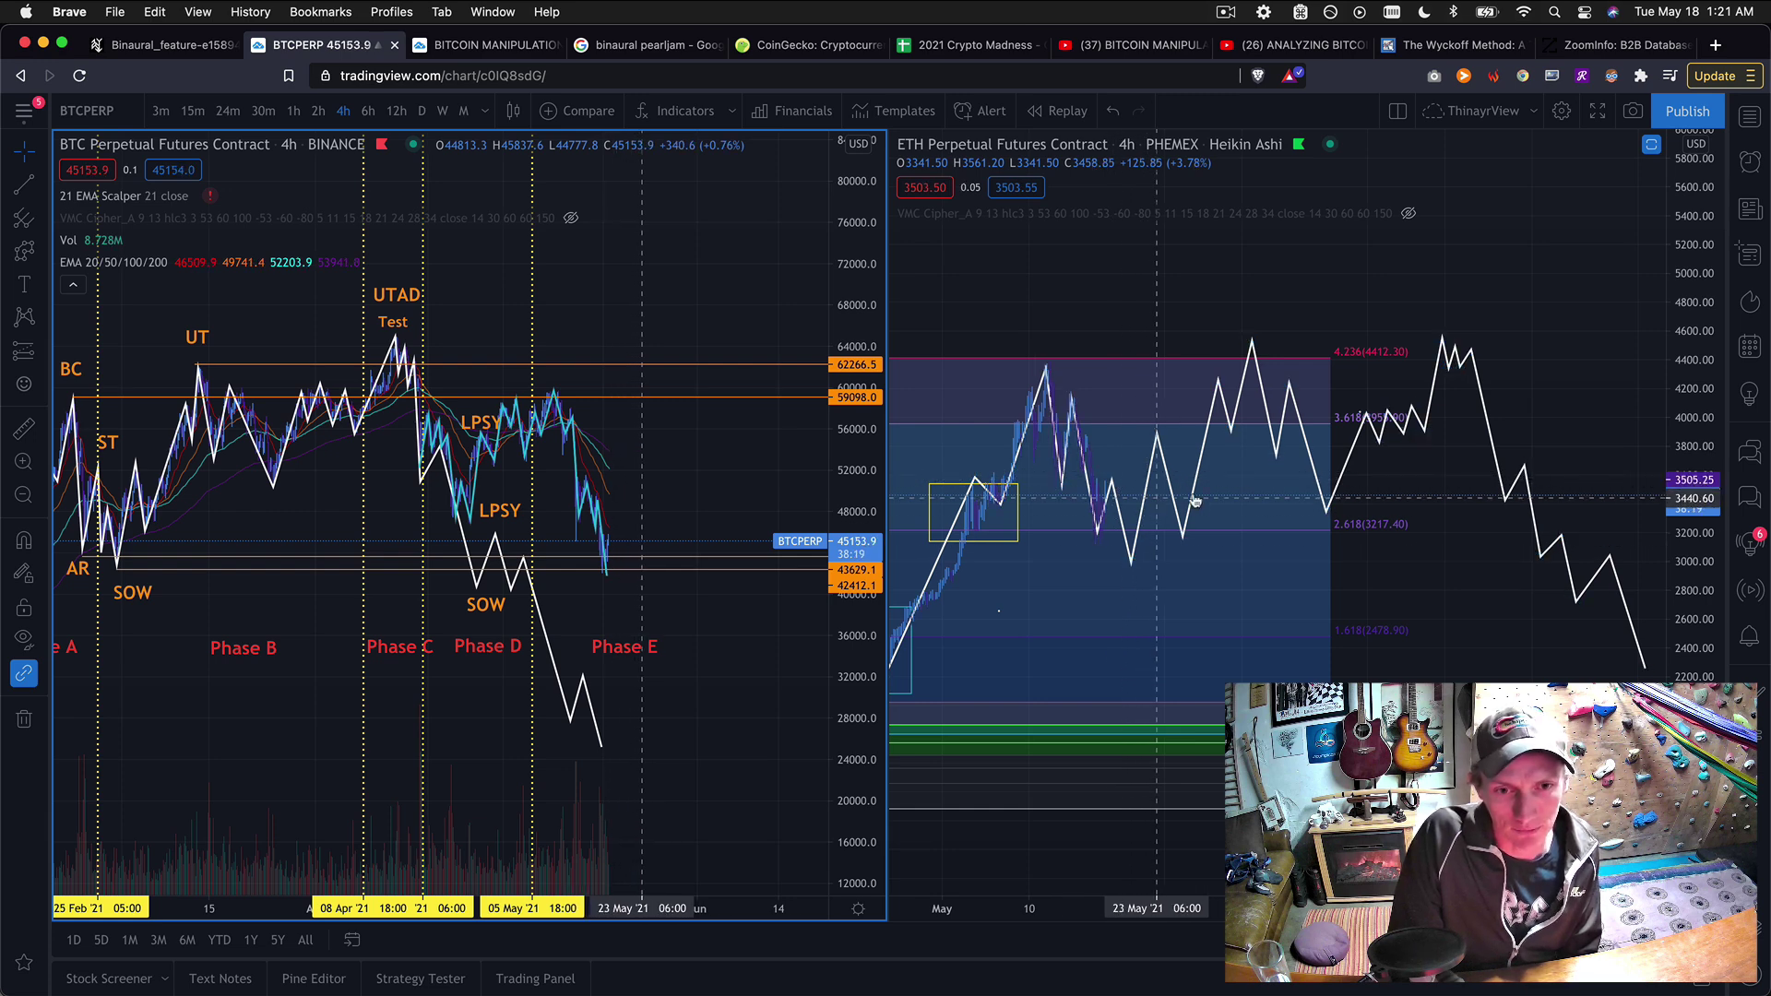
scroll(1194, 306, "left", 2)
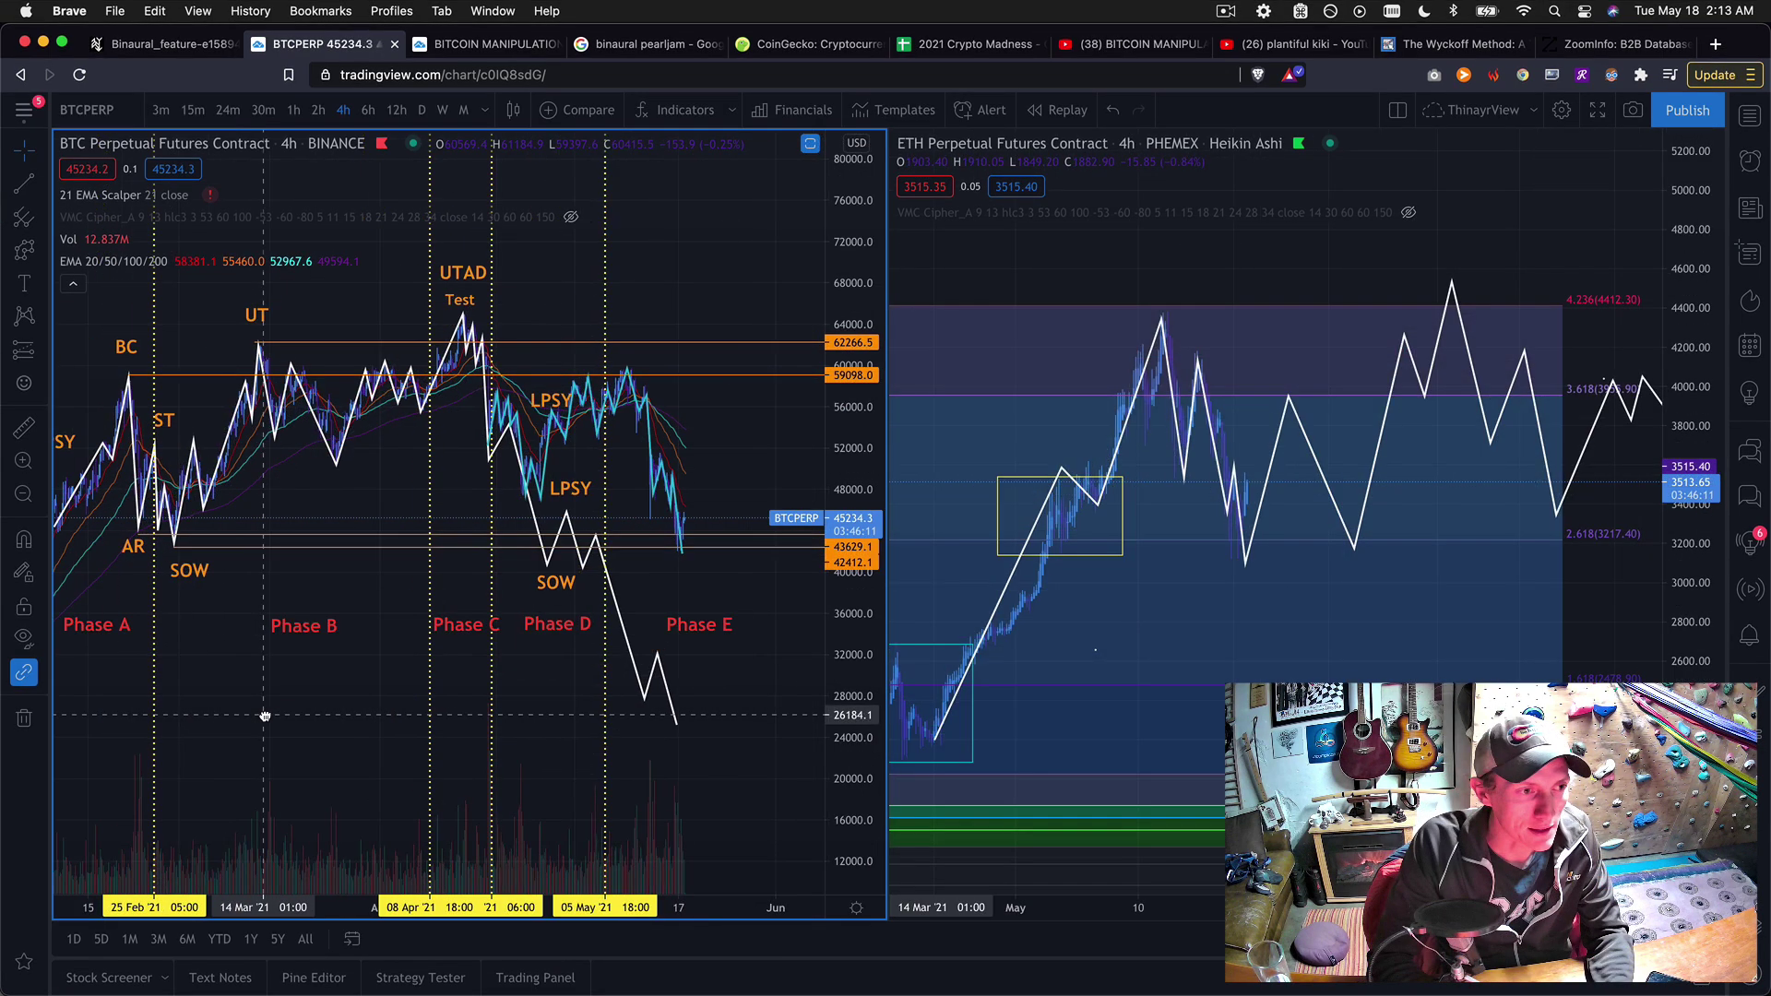
left_click_drag(345, 483, 446, 503)
left_click_drag(314, 722, 400, 723)
left_click(376, 535)
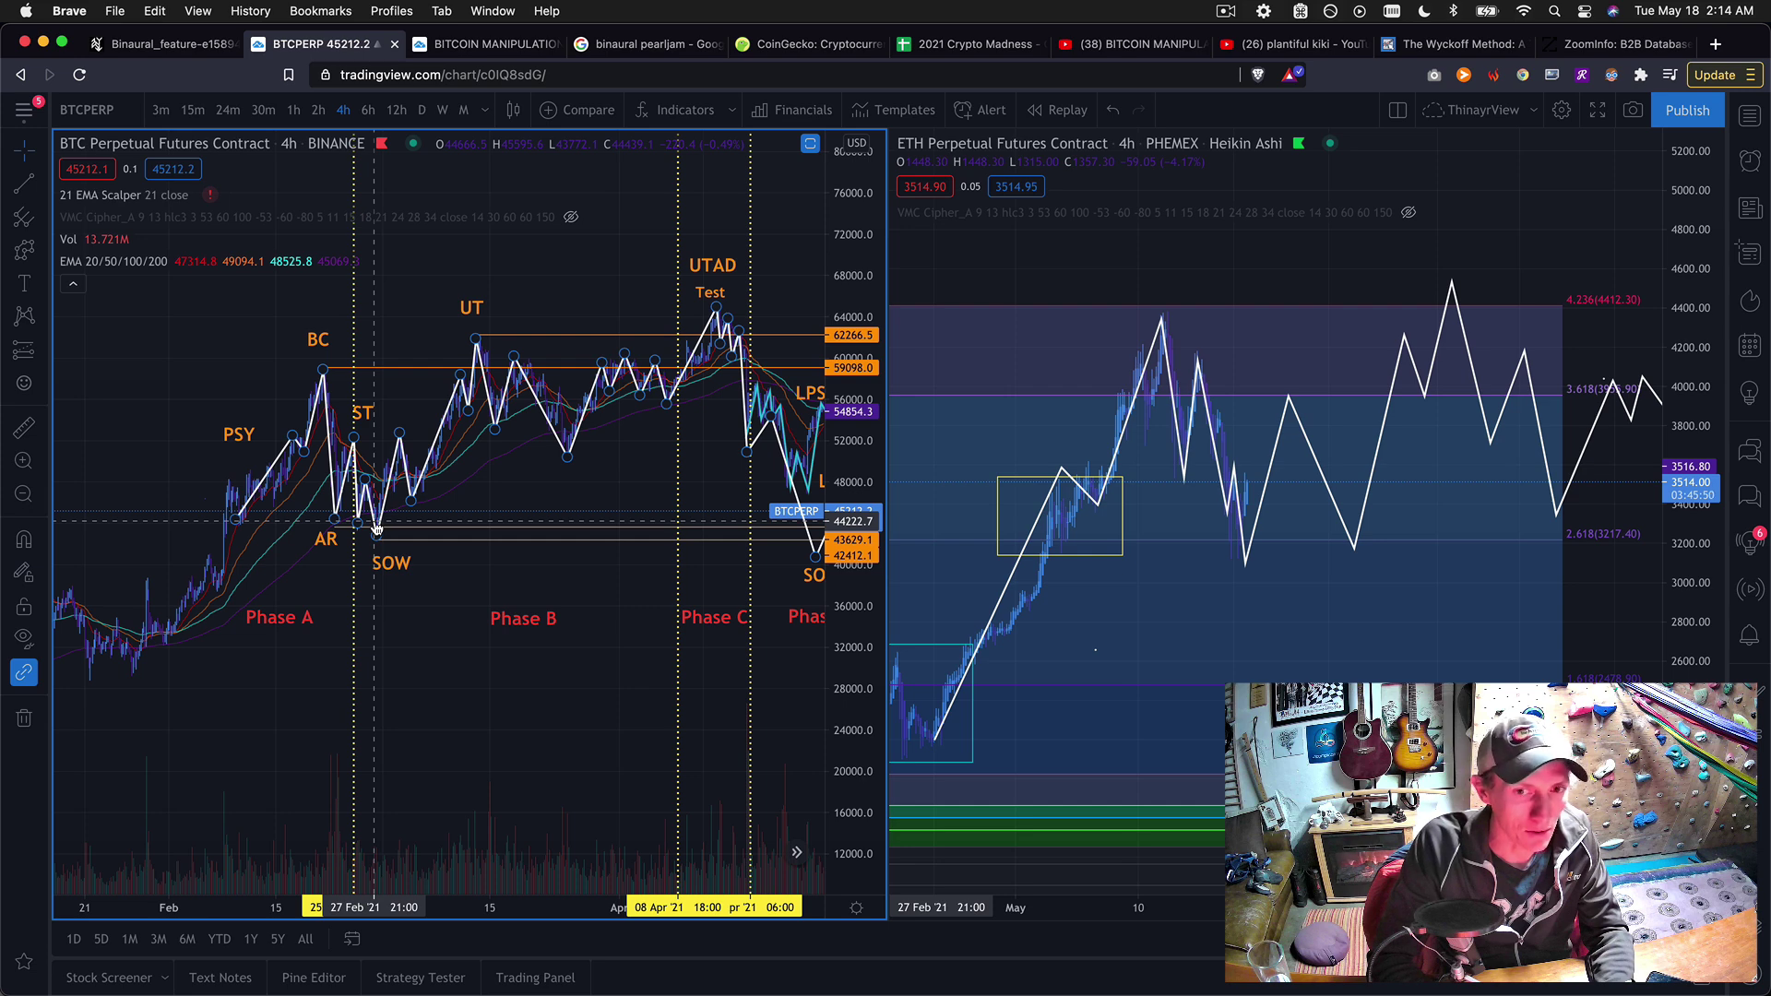
- Select the ETH projected path and BTC zigzag drawings, then pan ETH toward later dates
left_click(1252, 542)
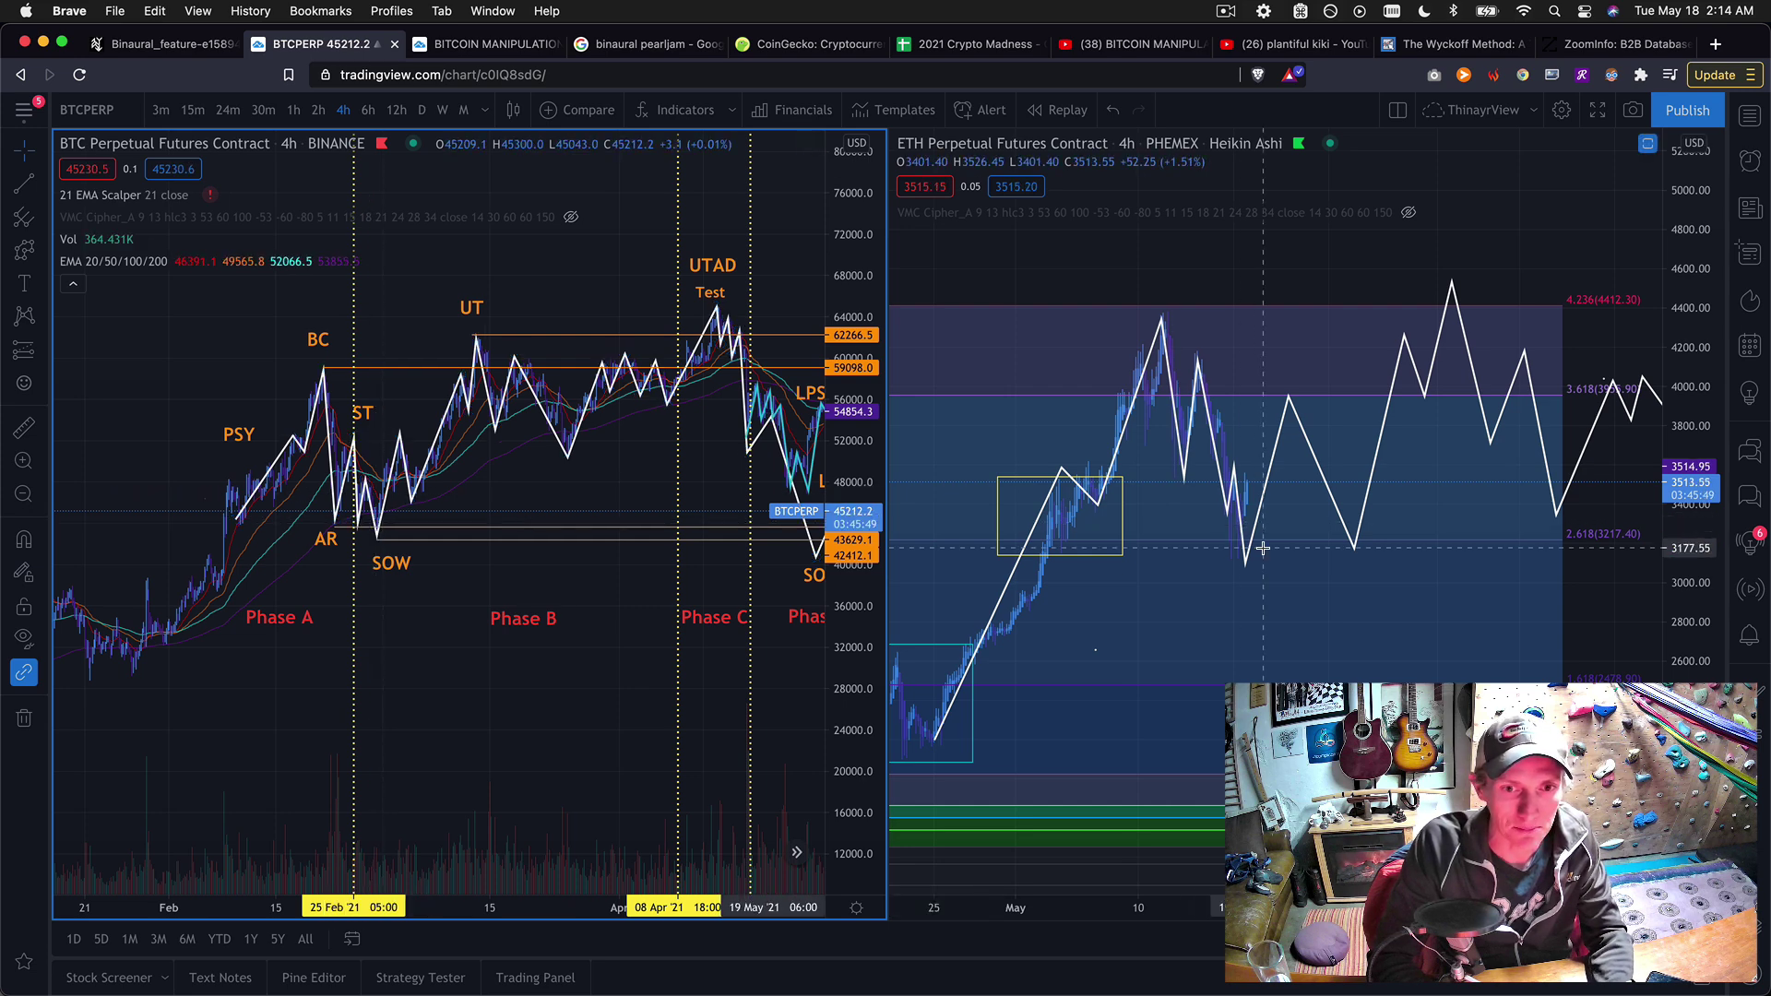
left_click(386, 526)
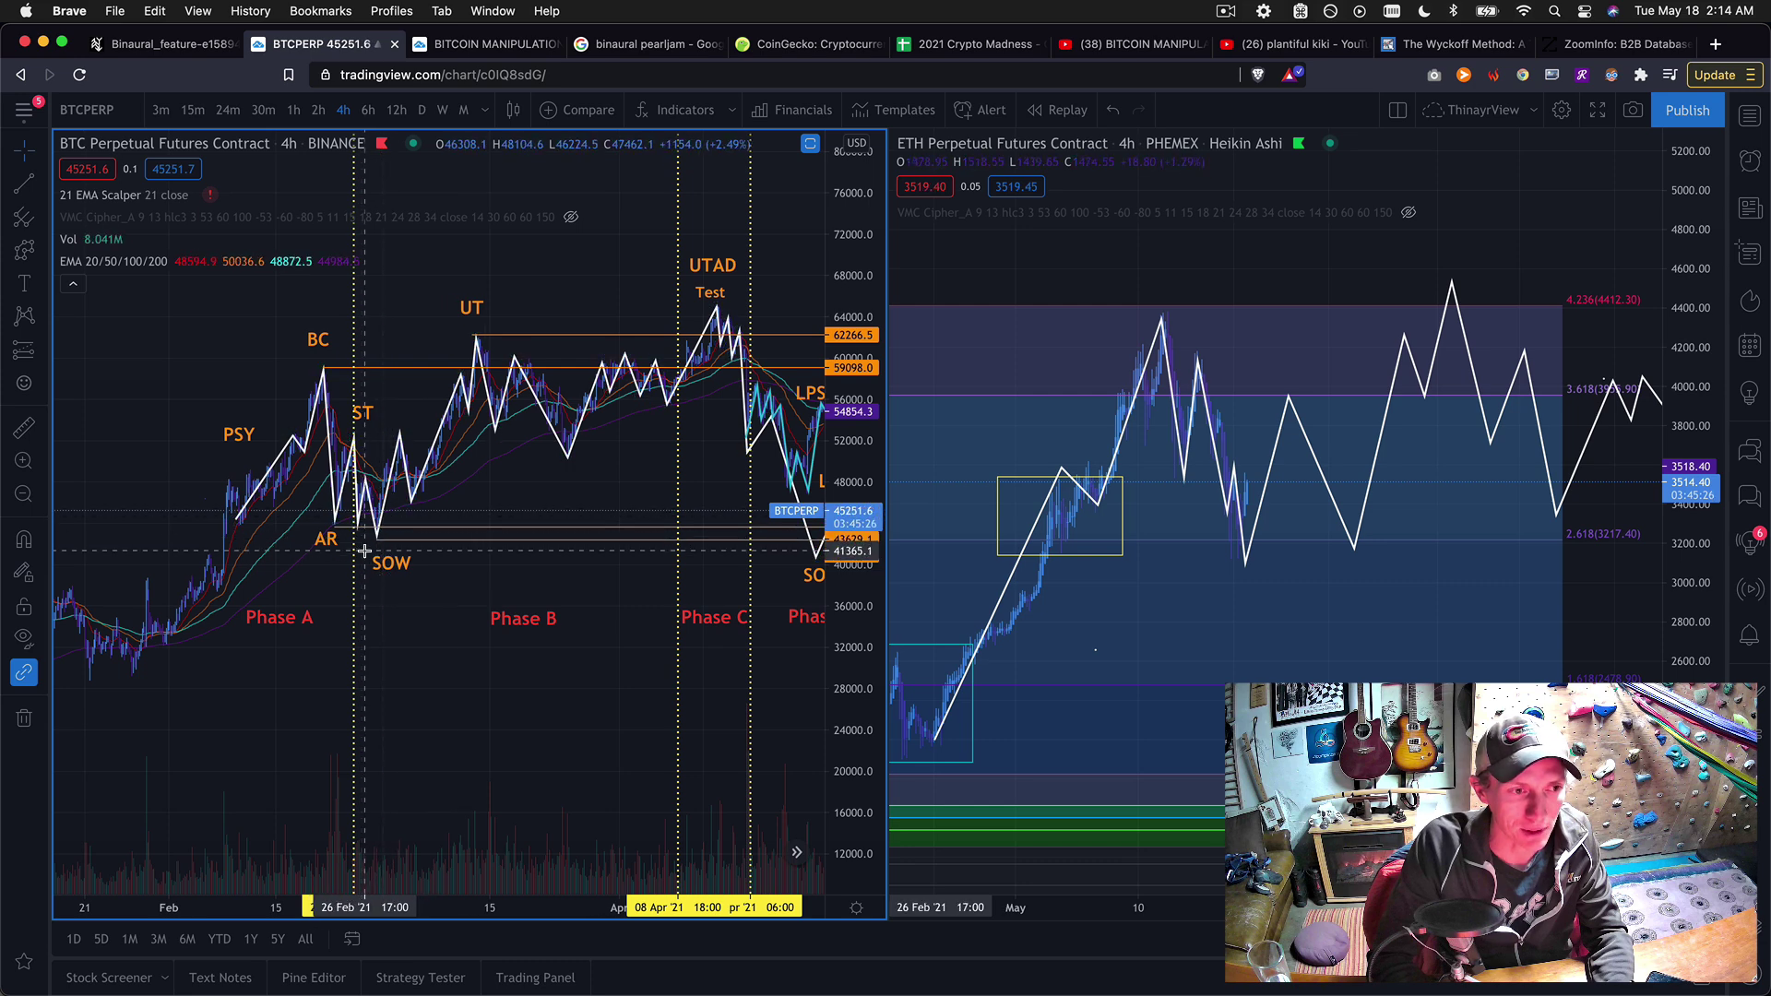
left_click(395, 466)
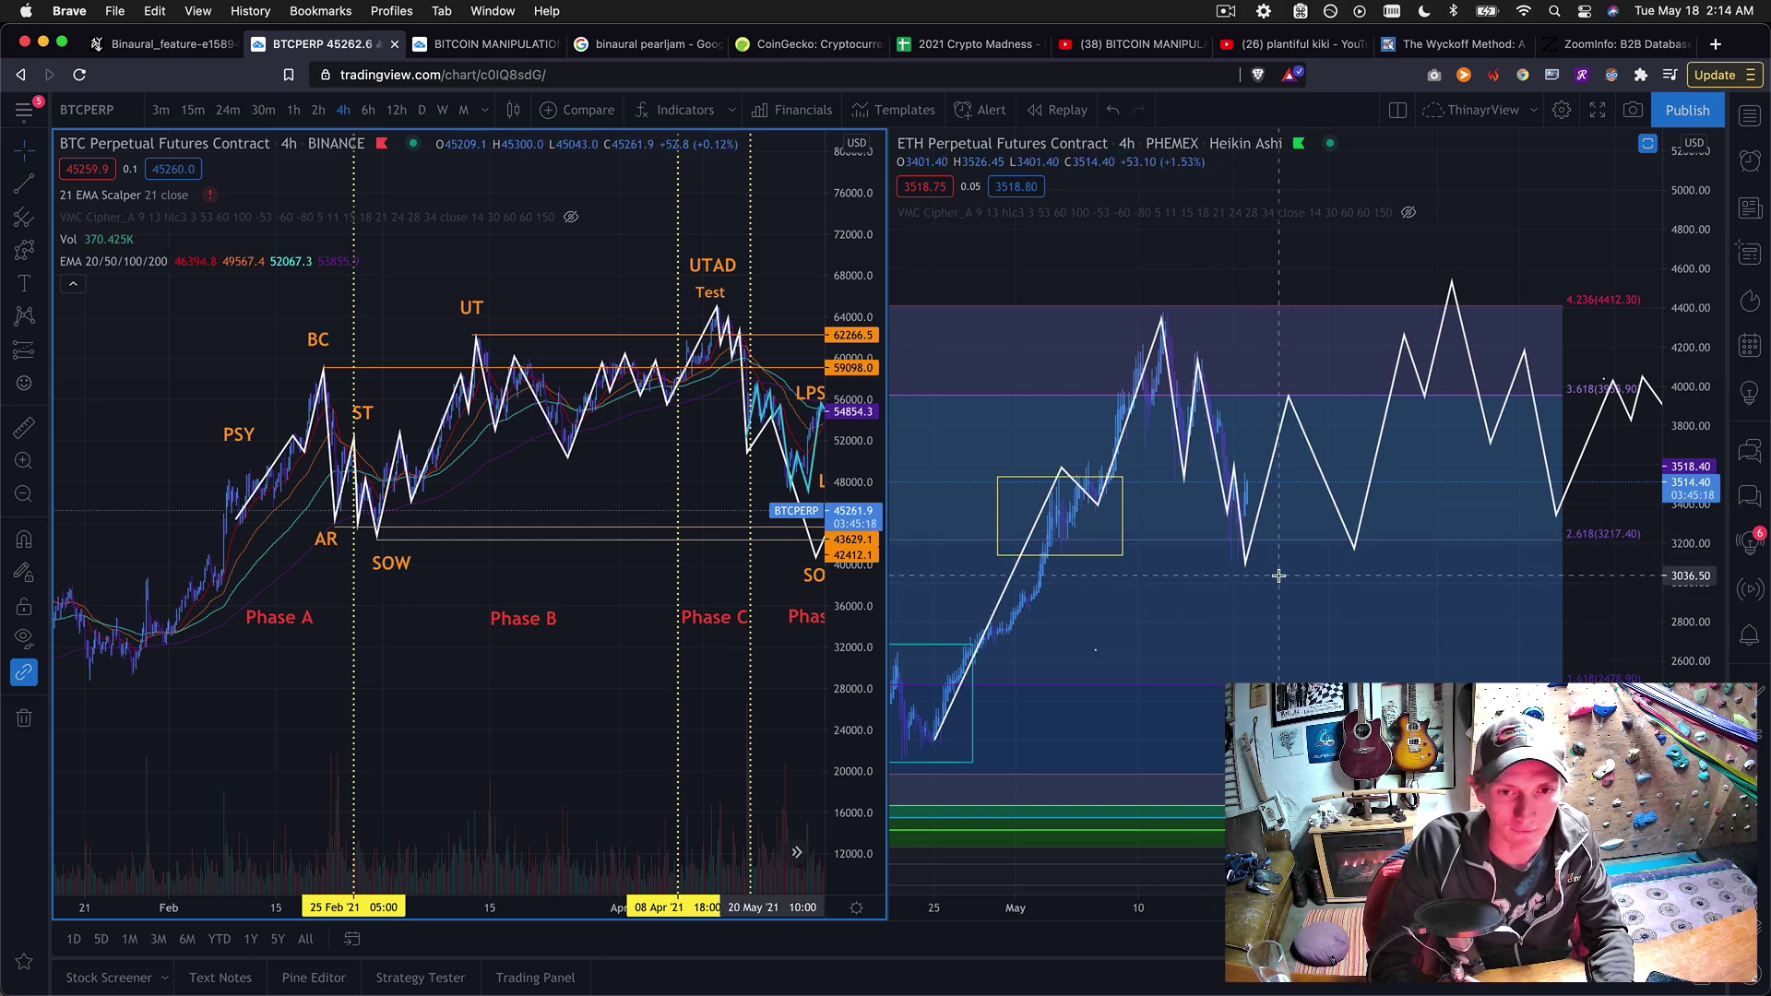
left_click_drag(1269, 613, 1221, 617)
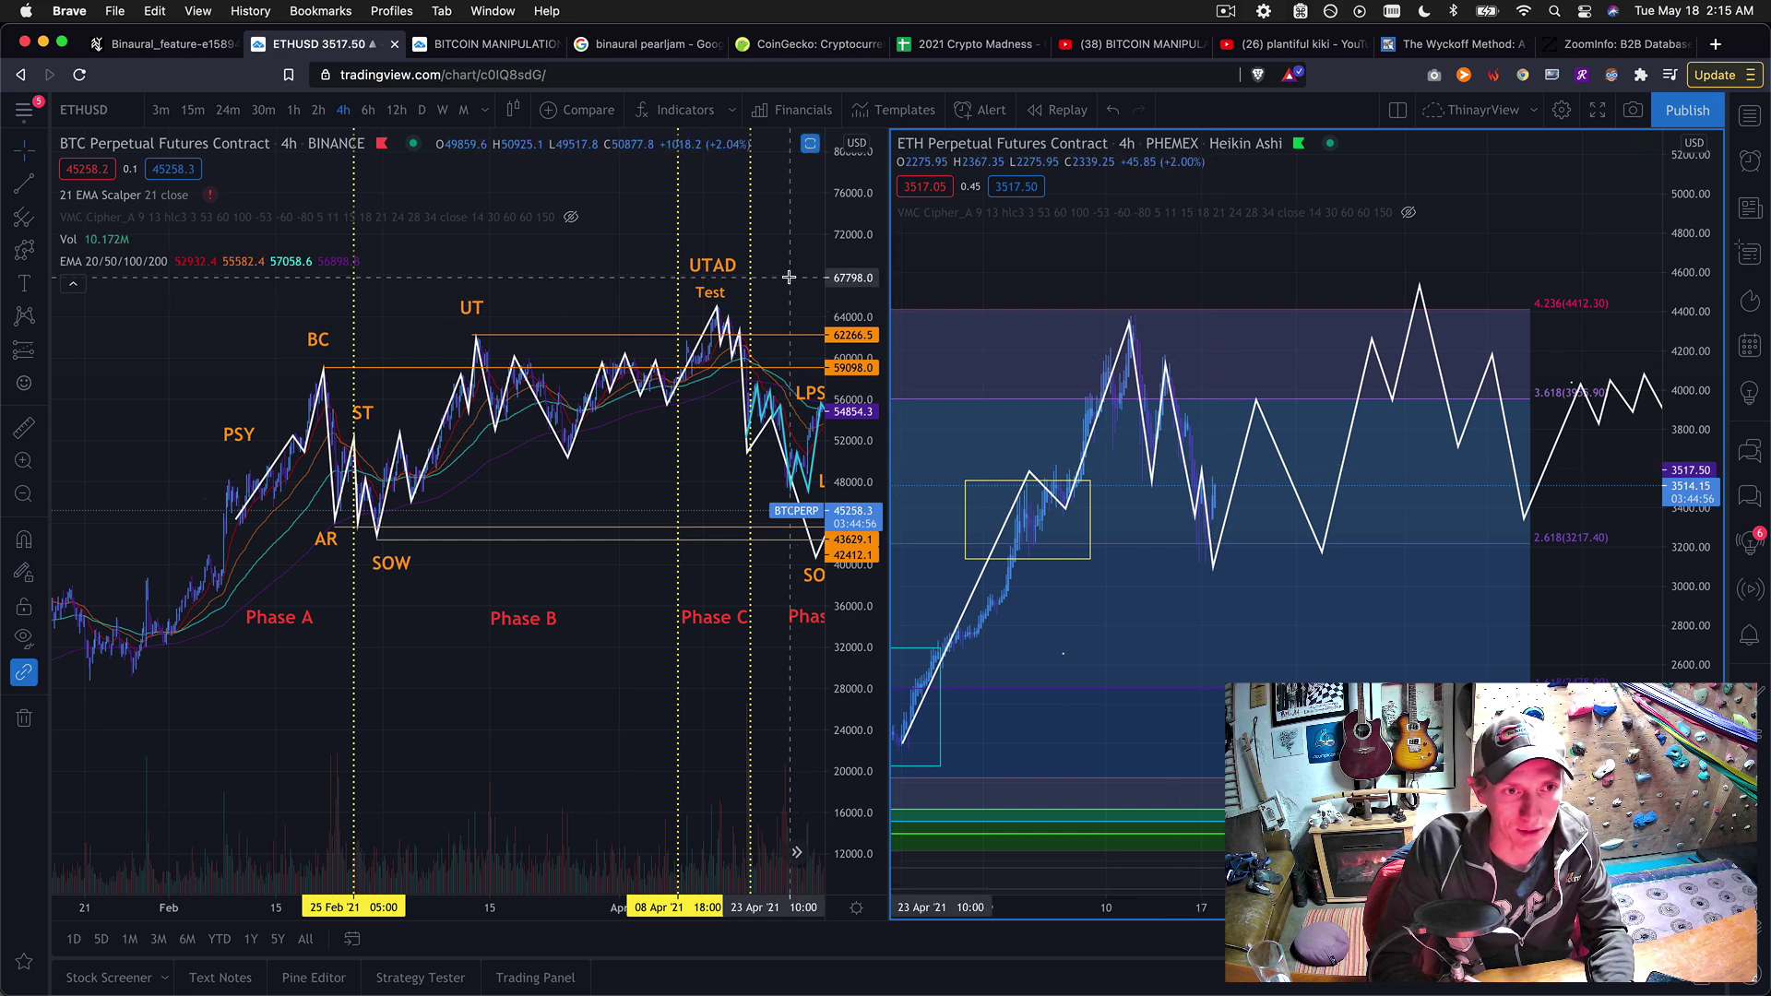
- Raise a low vertex of the ETH projected path so it dips to about 3200 twice
left_click_drag(492, 280, 166, 268)
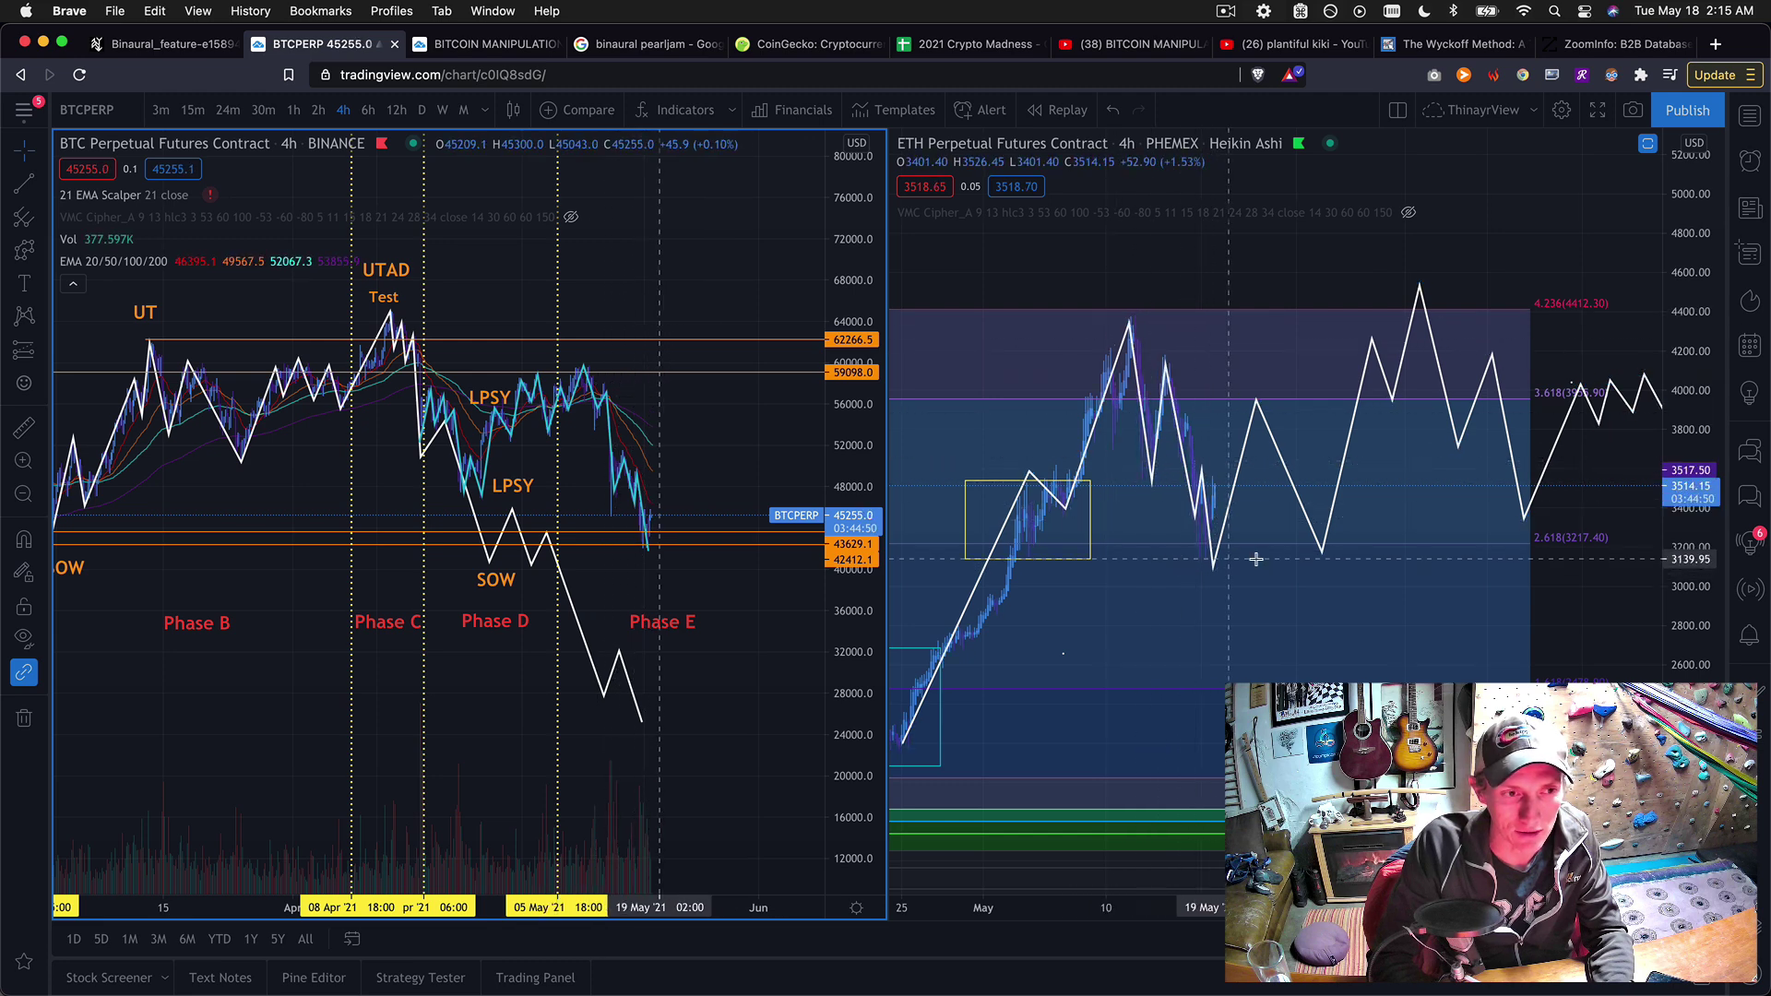
scroll(585, 284, "left", 5)
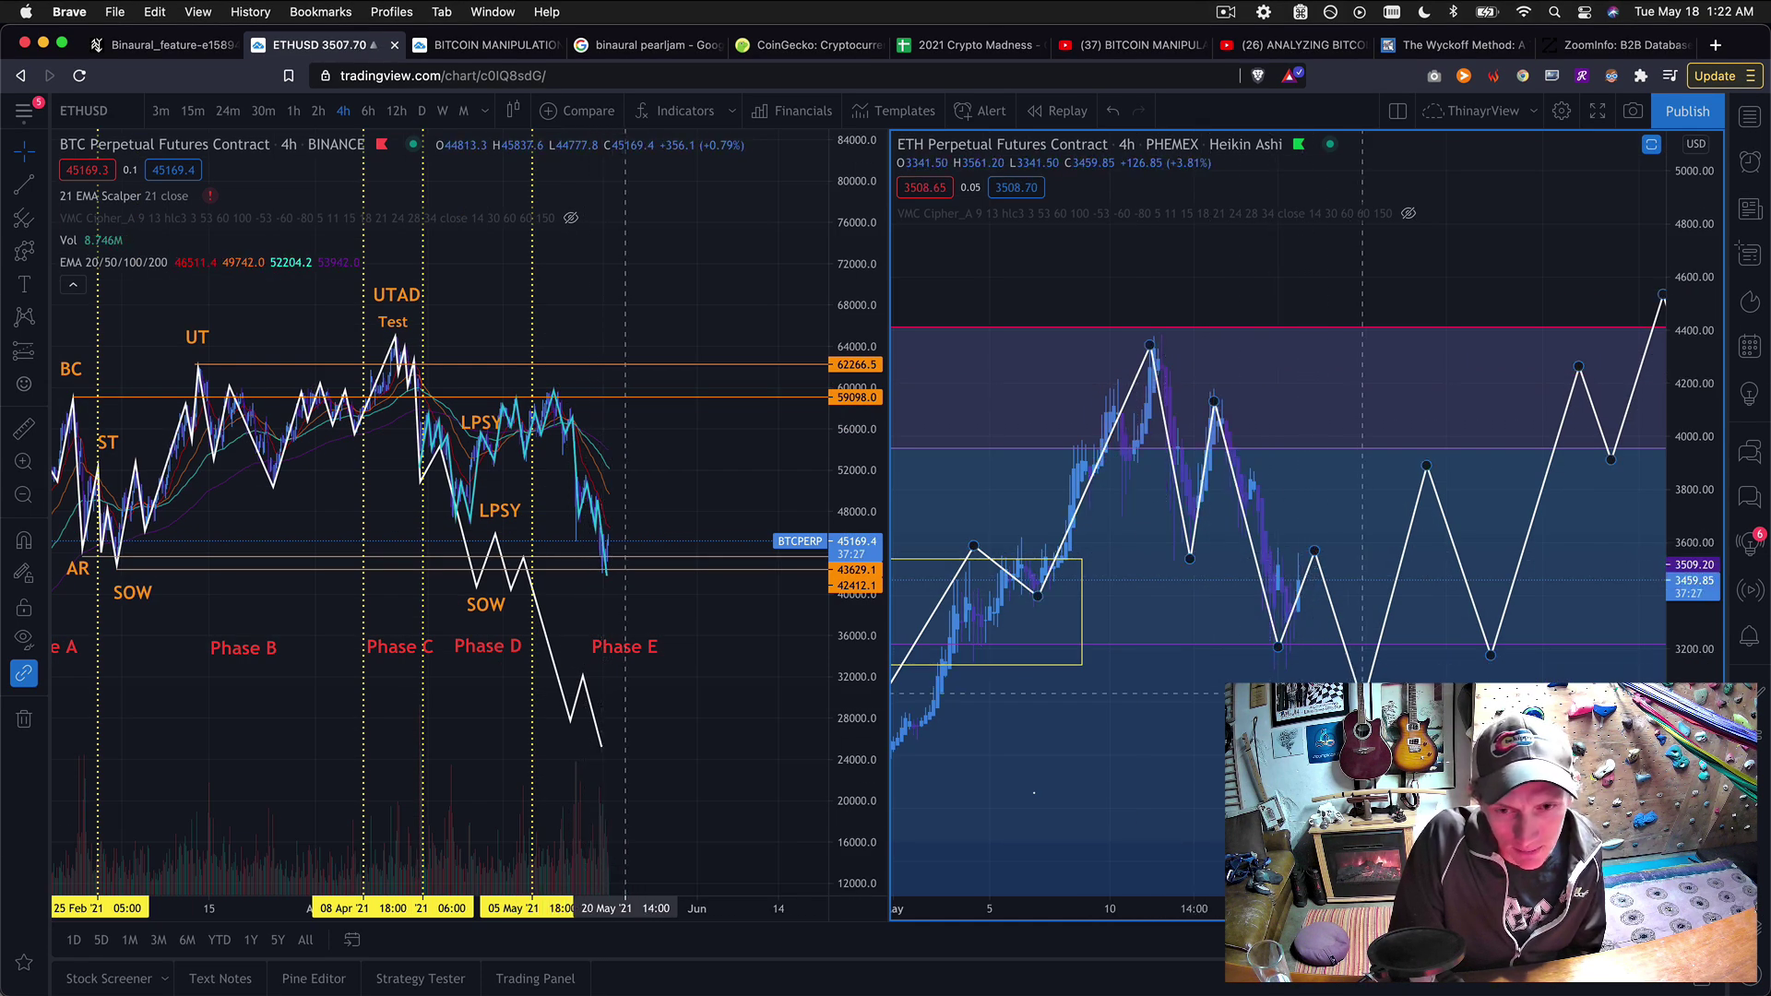
mouse_move(1363, 699)
left_mouse_down()
mouse_move(1338, 660)
mouse_move(1346, 672)
left_mouse_up()
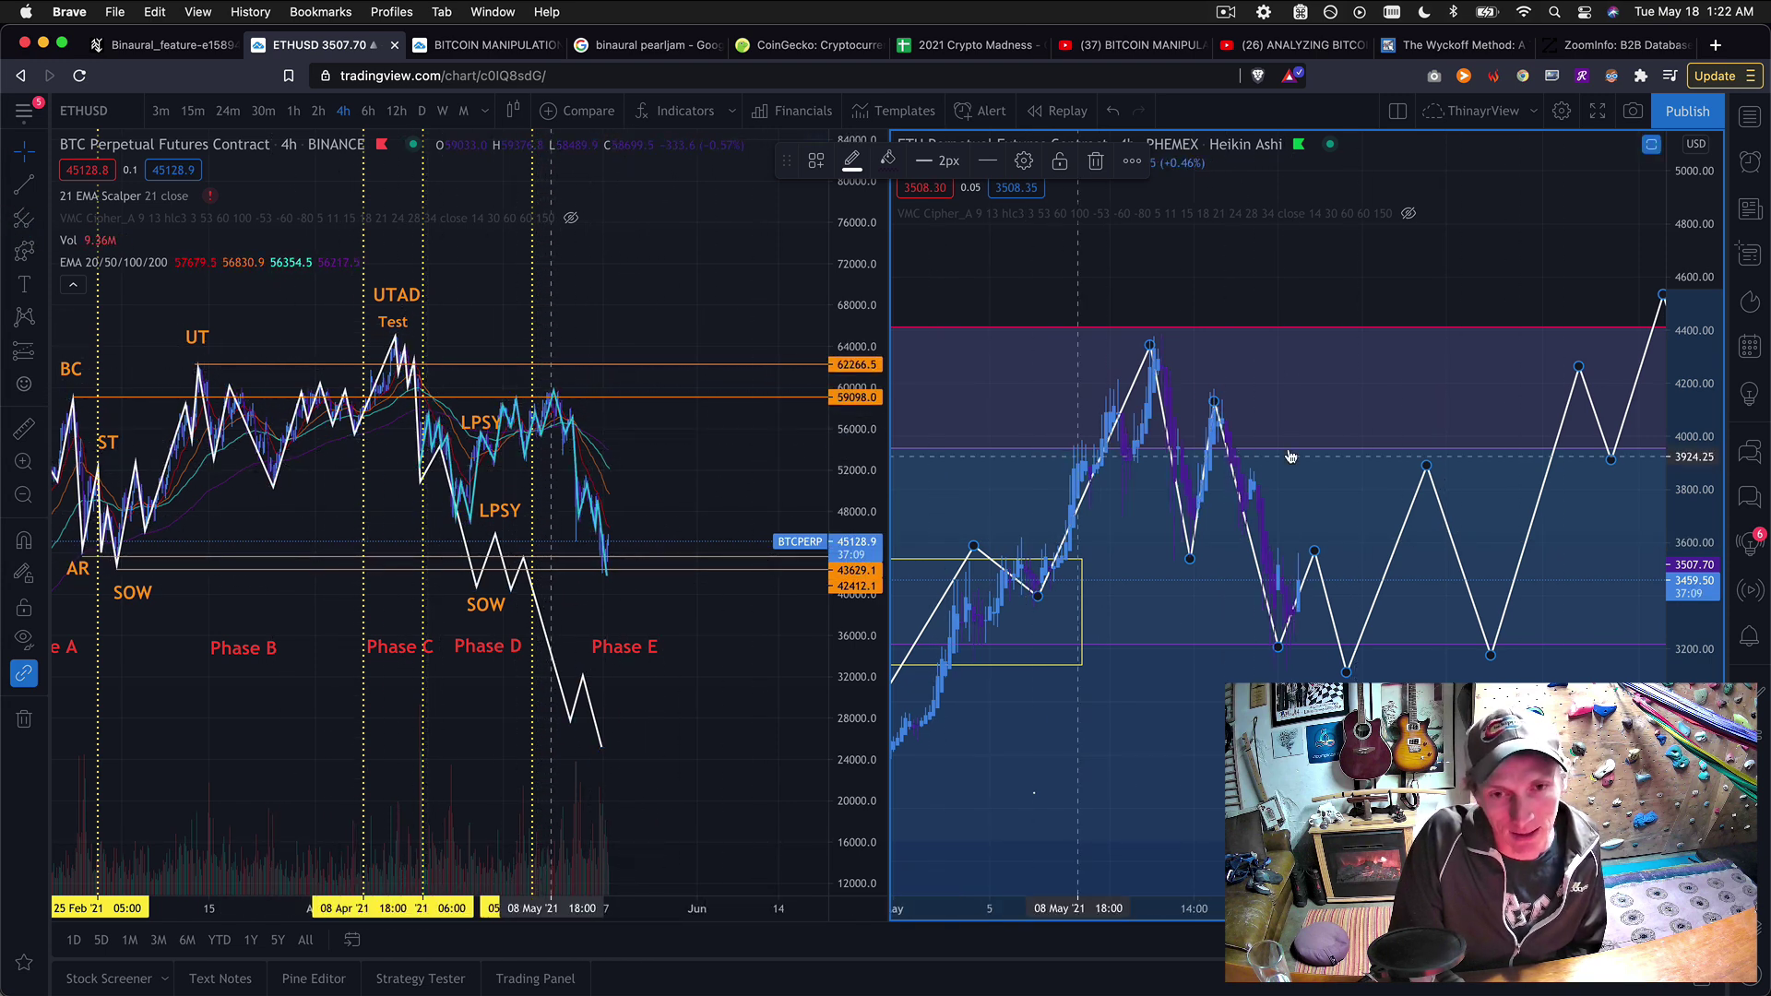
- Zoom out and compress the ETH chart to show the path topping near 4600 above the 4.236 (4412.30) level
left_click_drag(1536, 234, 1353, 238)
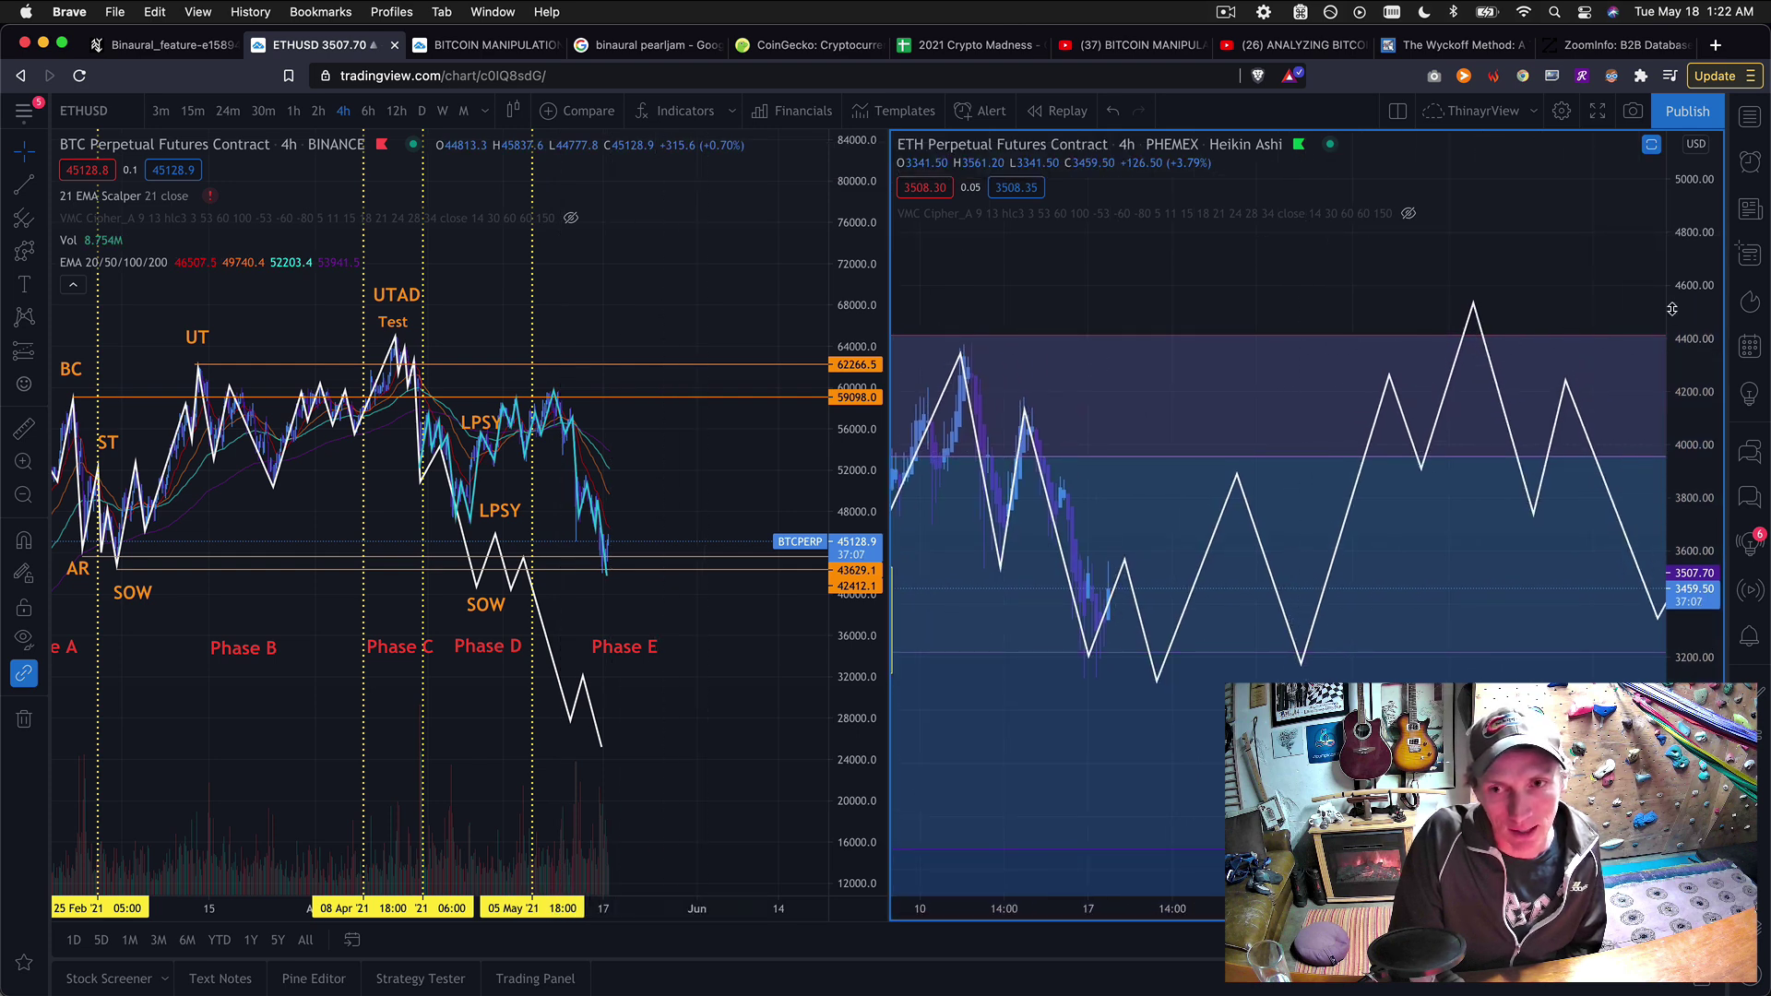
scroll(1307, 565, "down", 6)
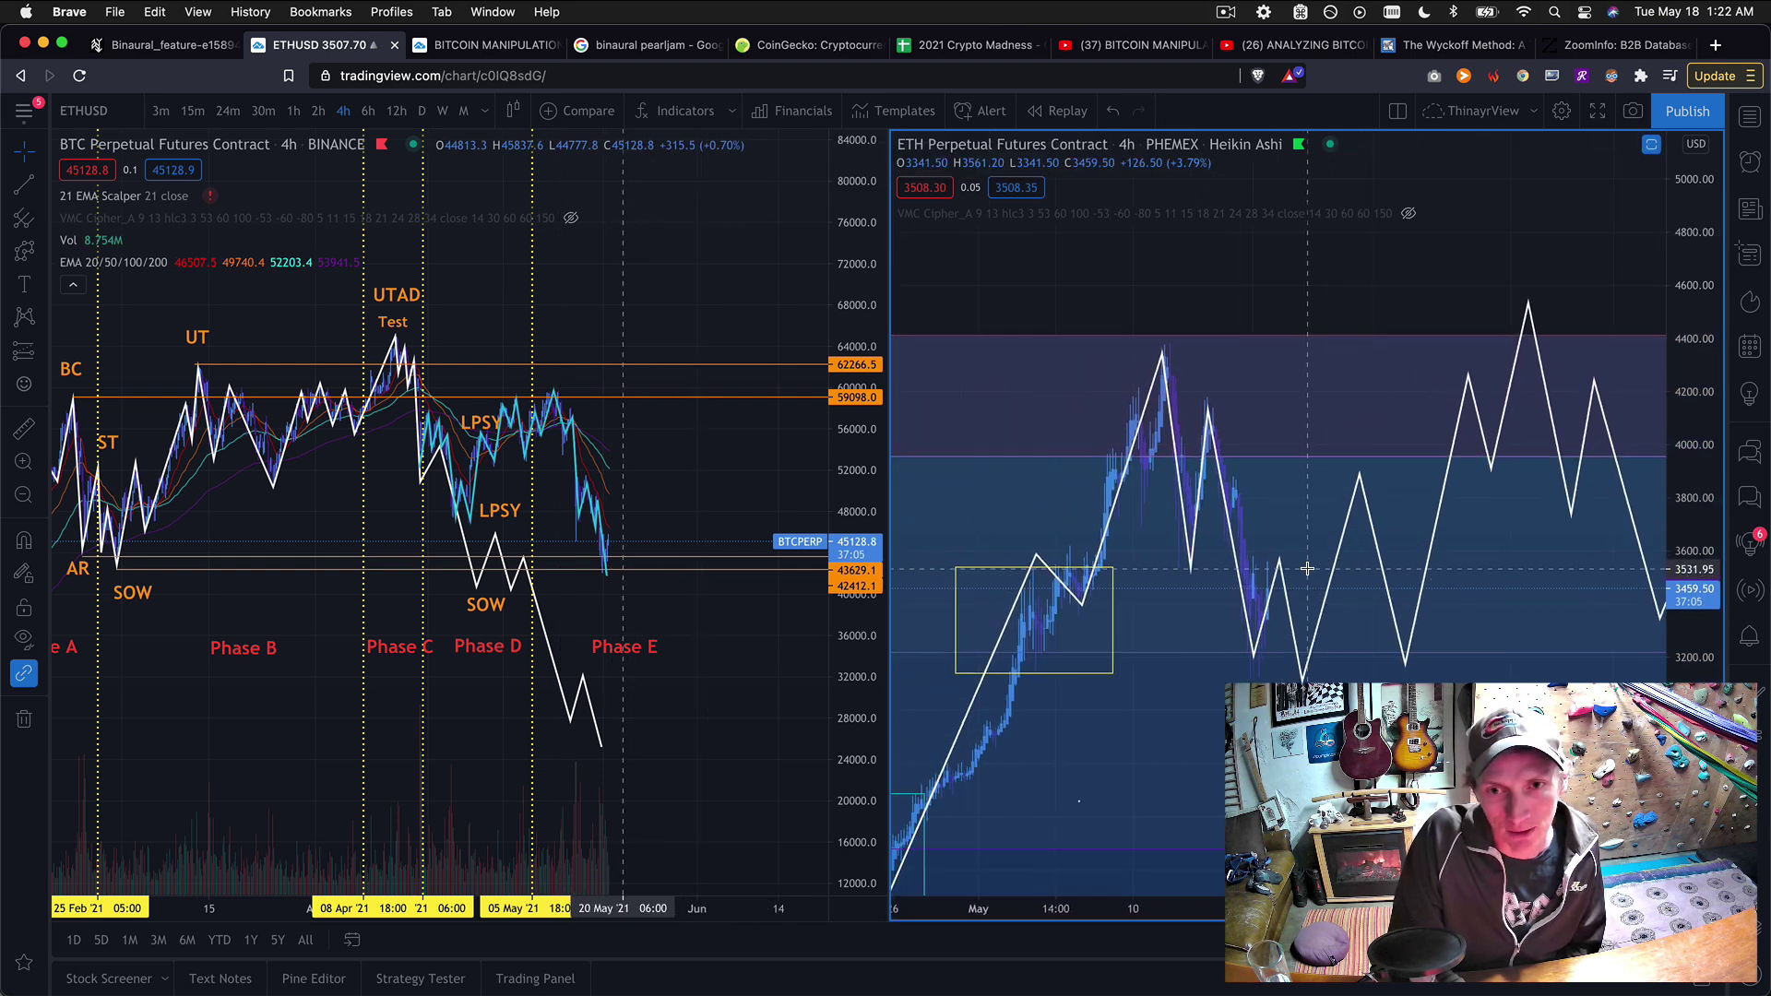
left_click_drag(1424, 282, 1306, 275)
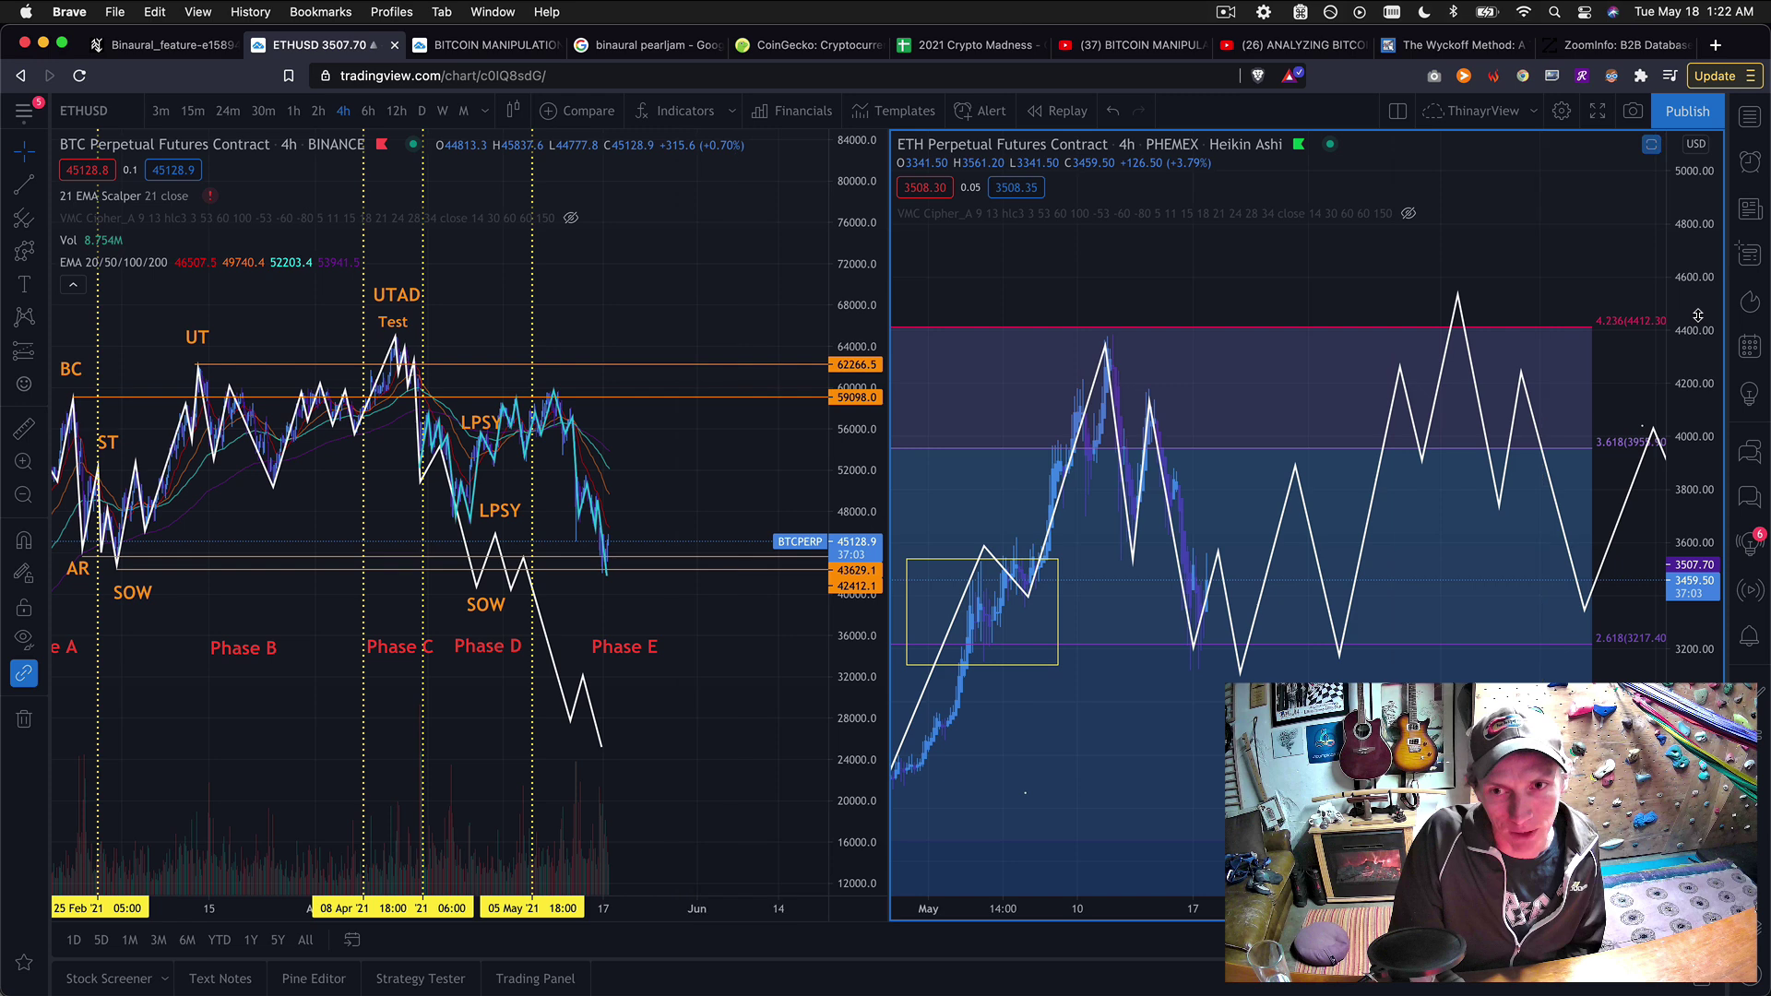
left_click_drag(1684, 299, 1684, 343)
scroll(1453, 314, "down", 5)
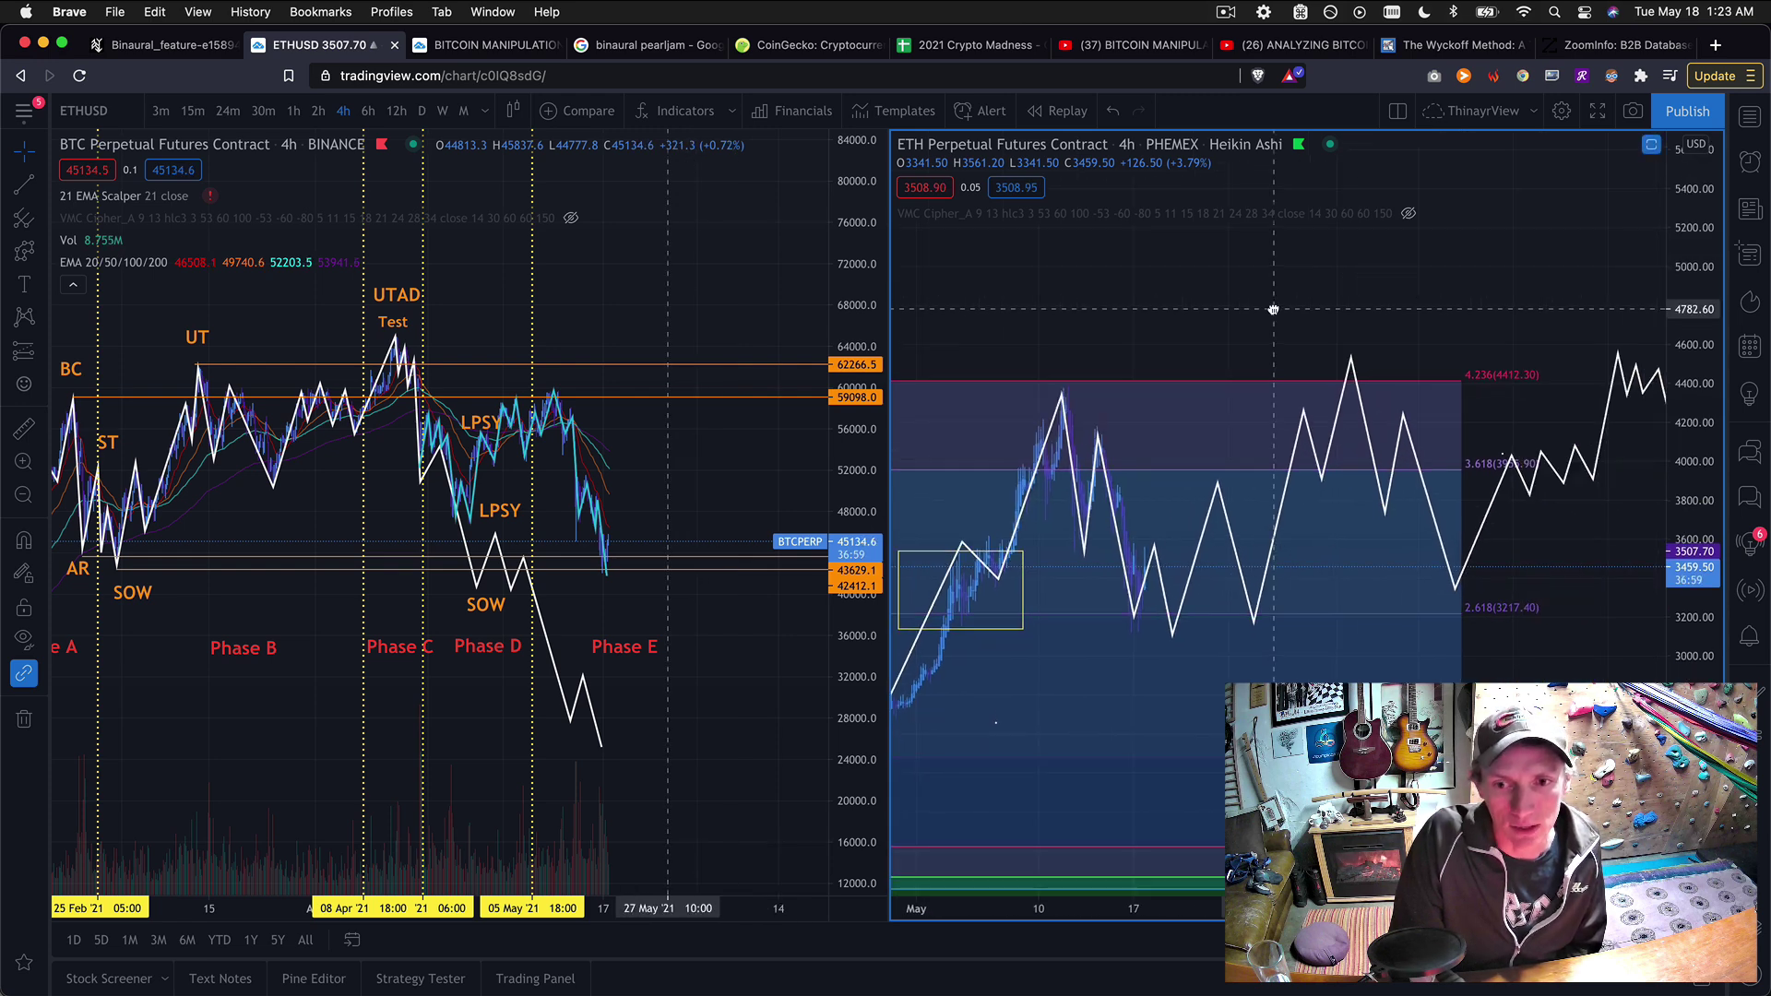
left_click_drag(1422, 336, 1207, 307)
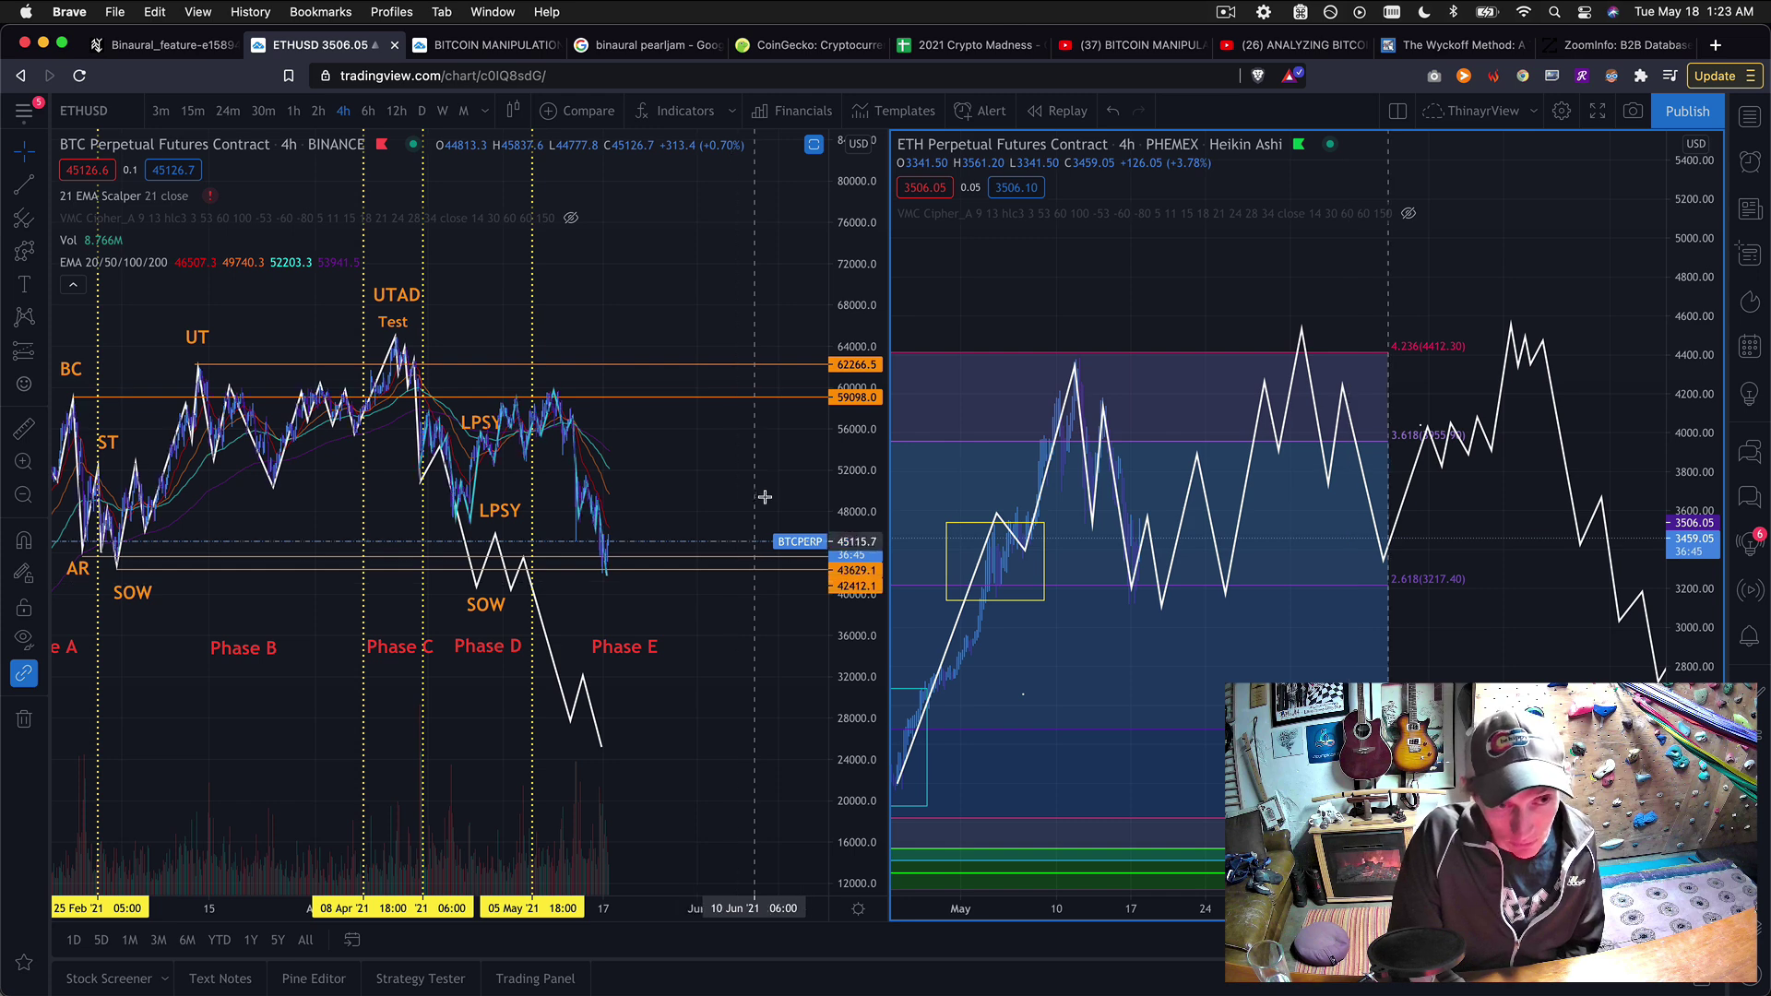
left_click_drag(733, 300, 653, 297)
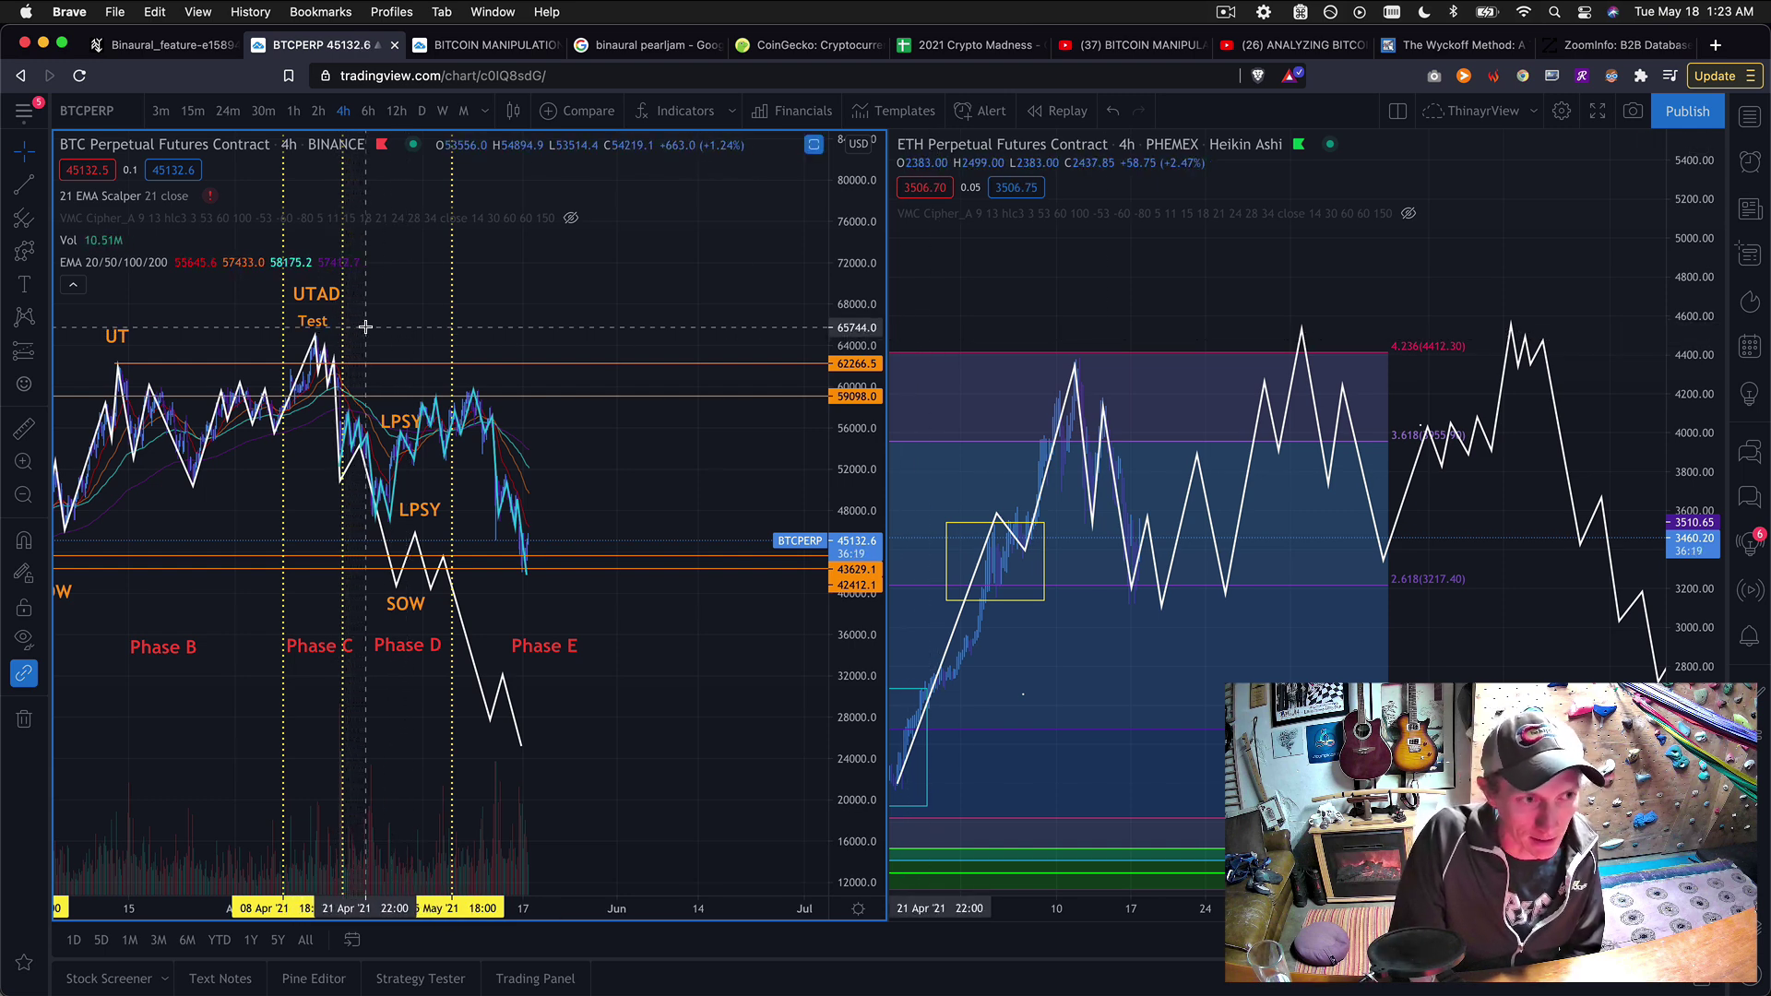
left_click_drag(1083, 286, 1242, 281)
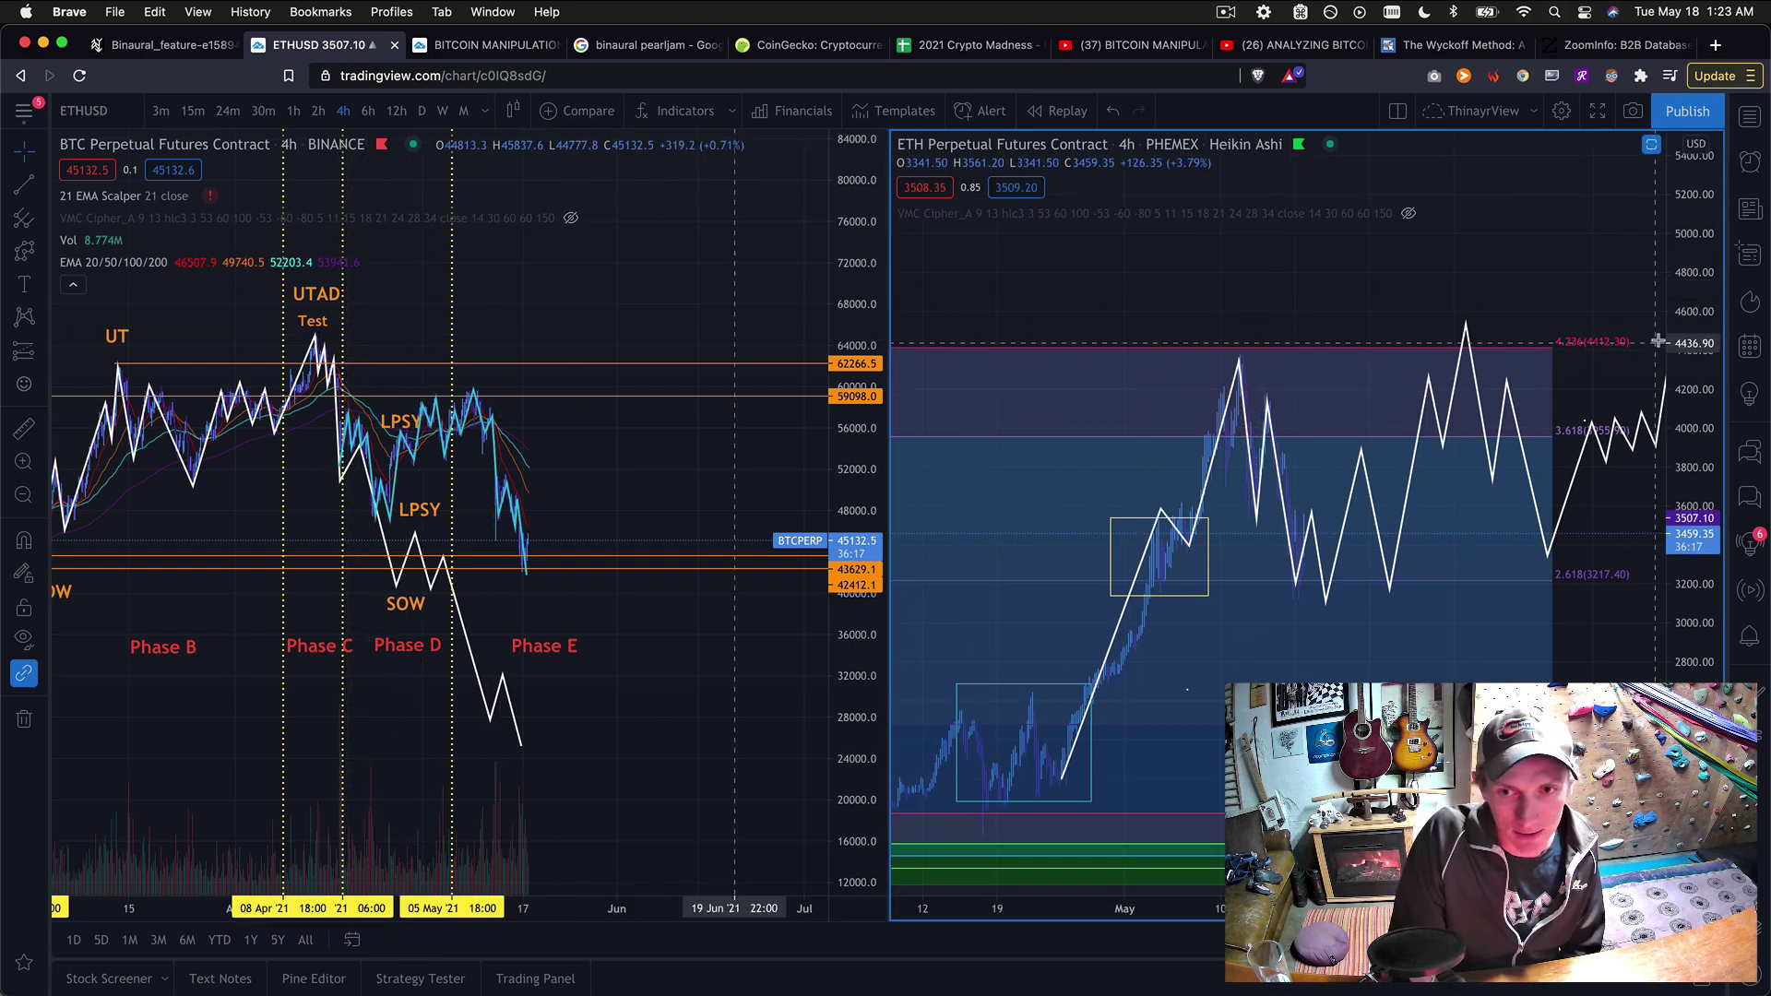
- Zoom out ETH to show older bars, and pan BTC back to reveal its earlier Phase labels
scroll(1338, 628, "down", 3)
scroll(1334, 633, "down", 3)
left_click_drag(1260, 640, 1183, 308)
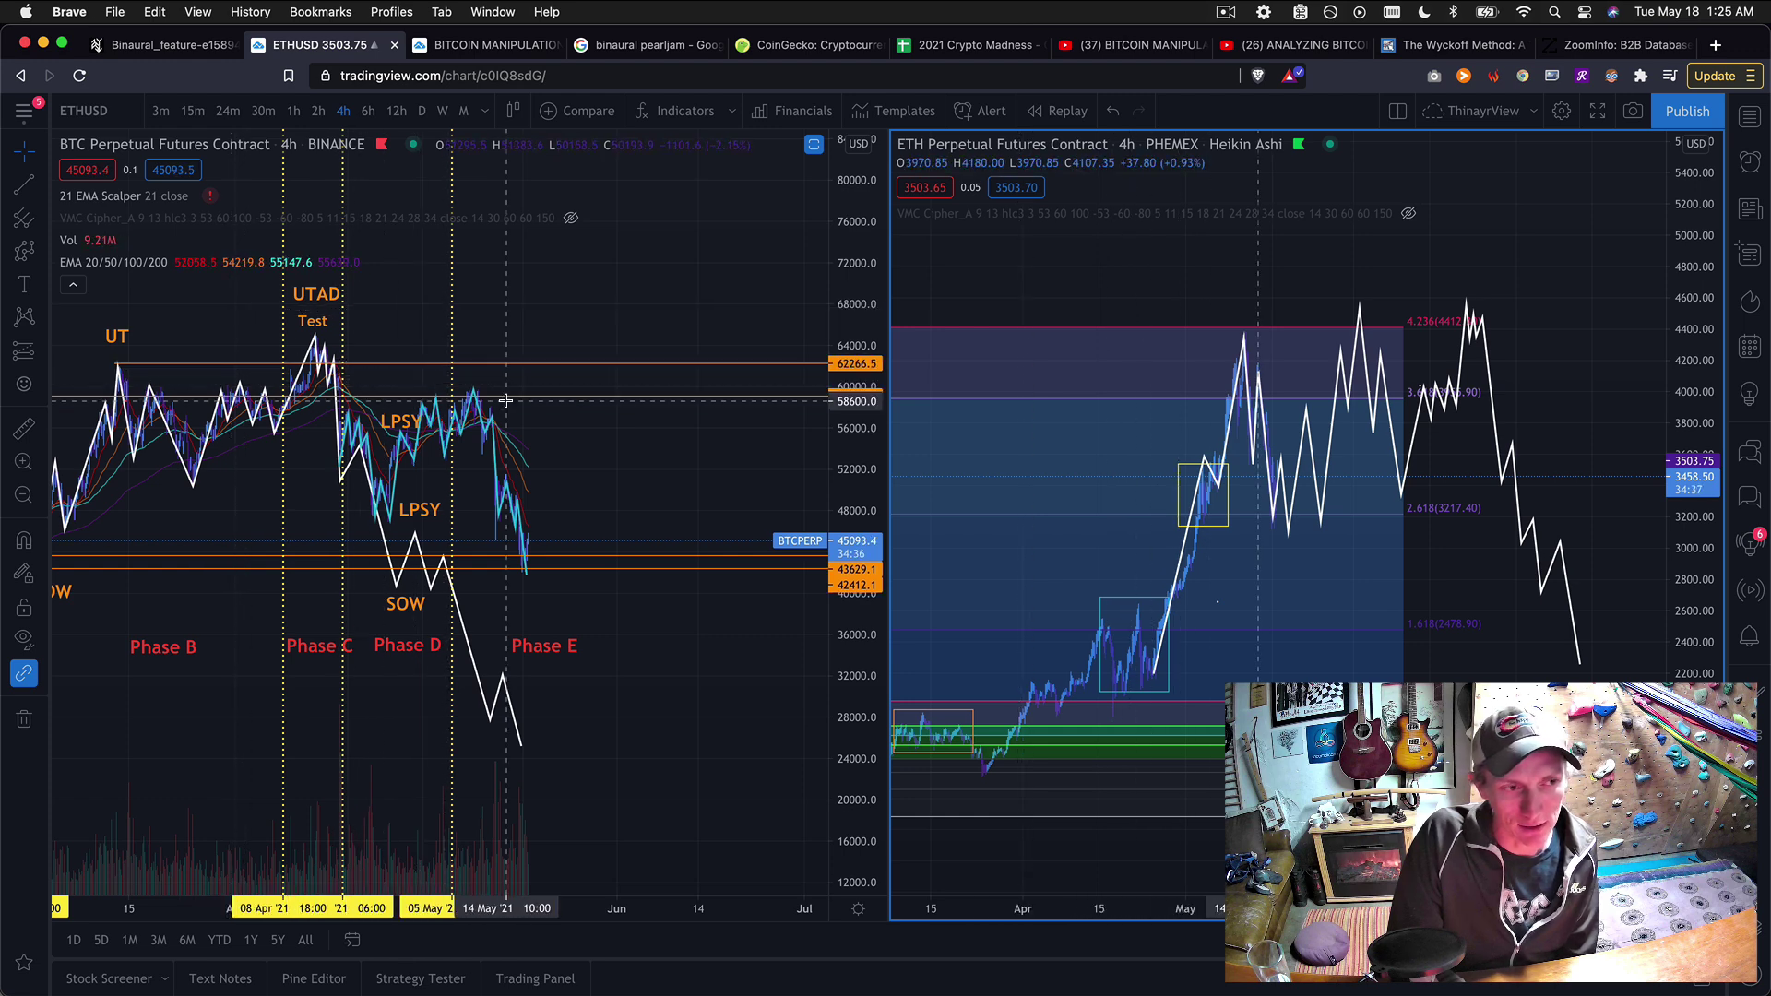
left_click_drag(671, 265, 752, 261)
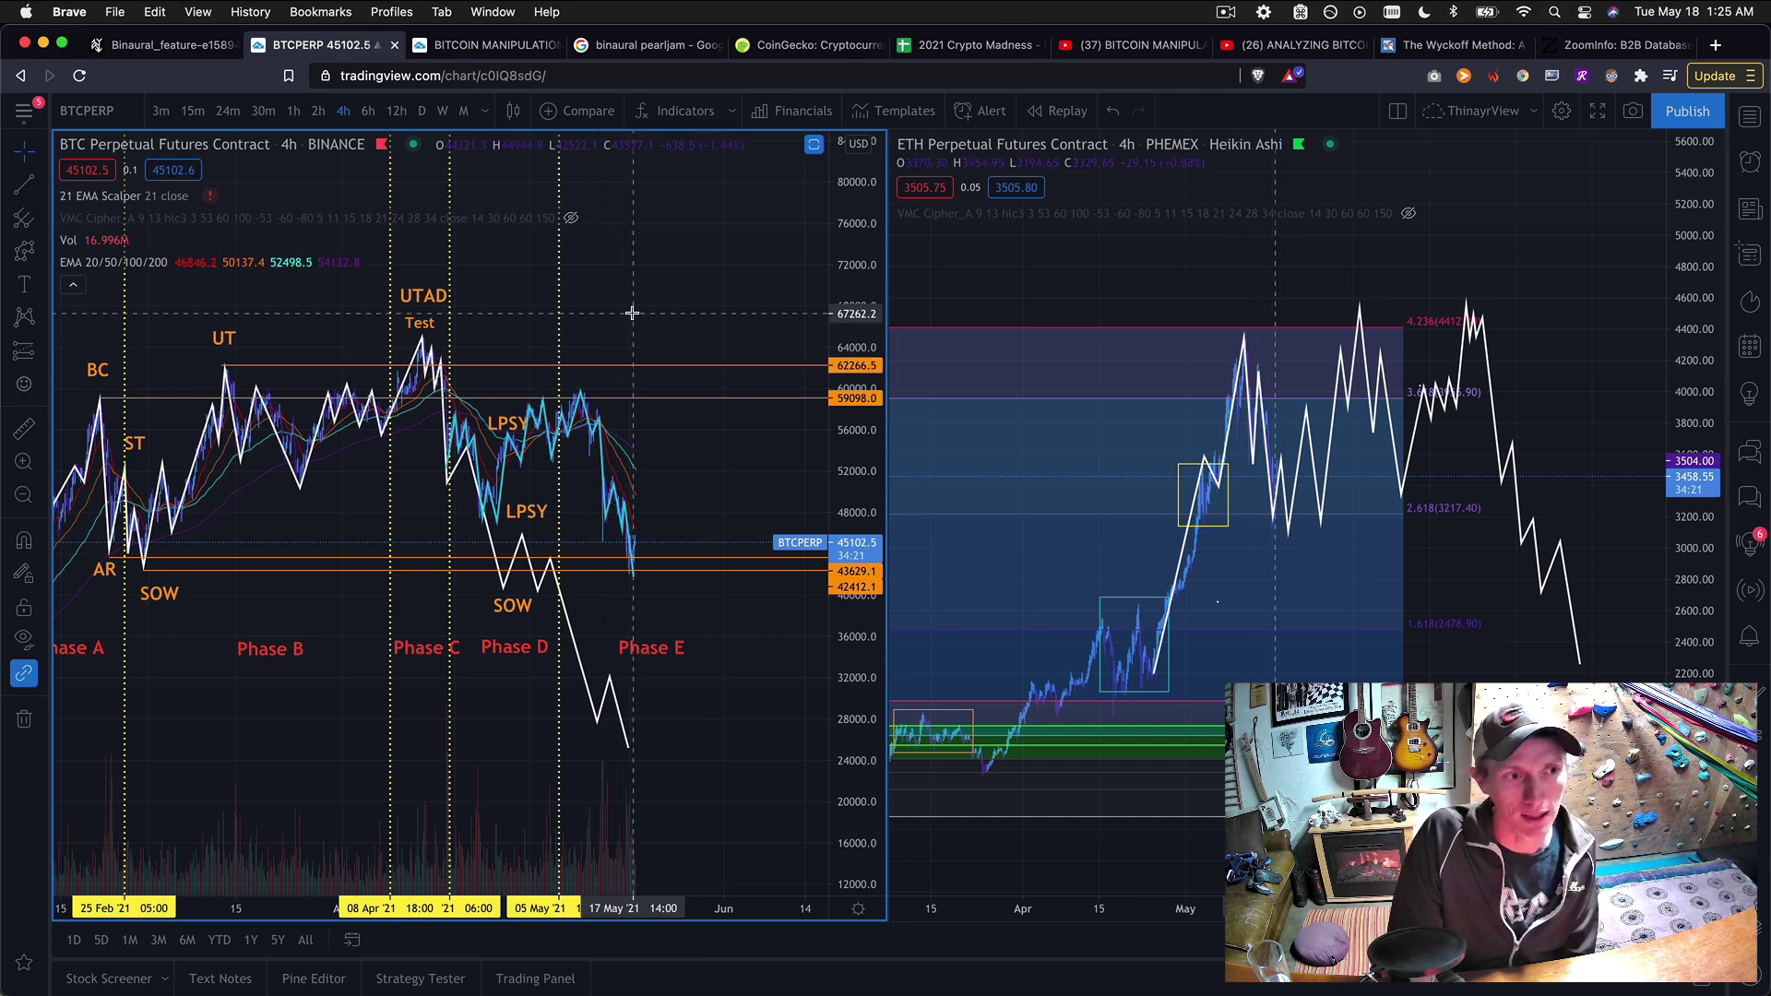
- Bring the BTC PSY label opening Phase A into view, and nudge the ETH chart to frame its projection
scroll(735, 308, "left", 5)
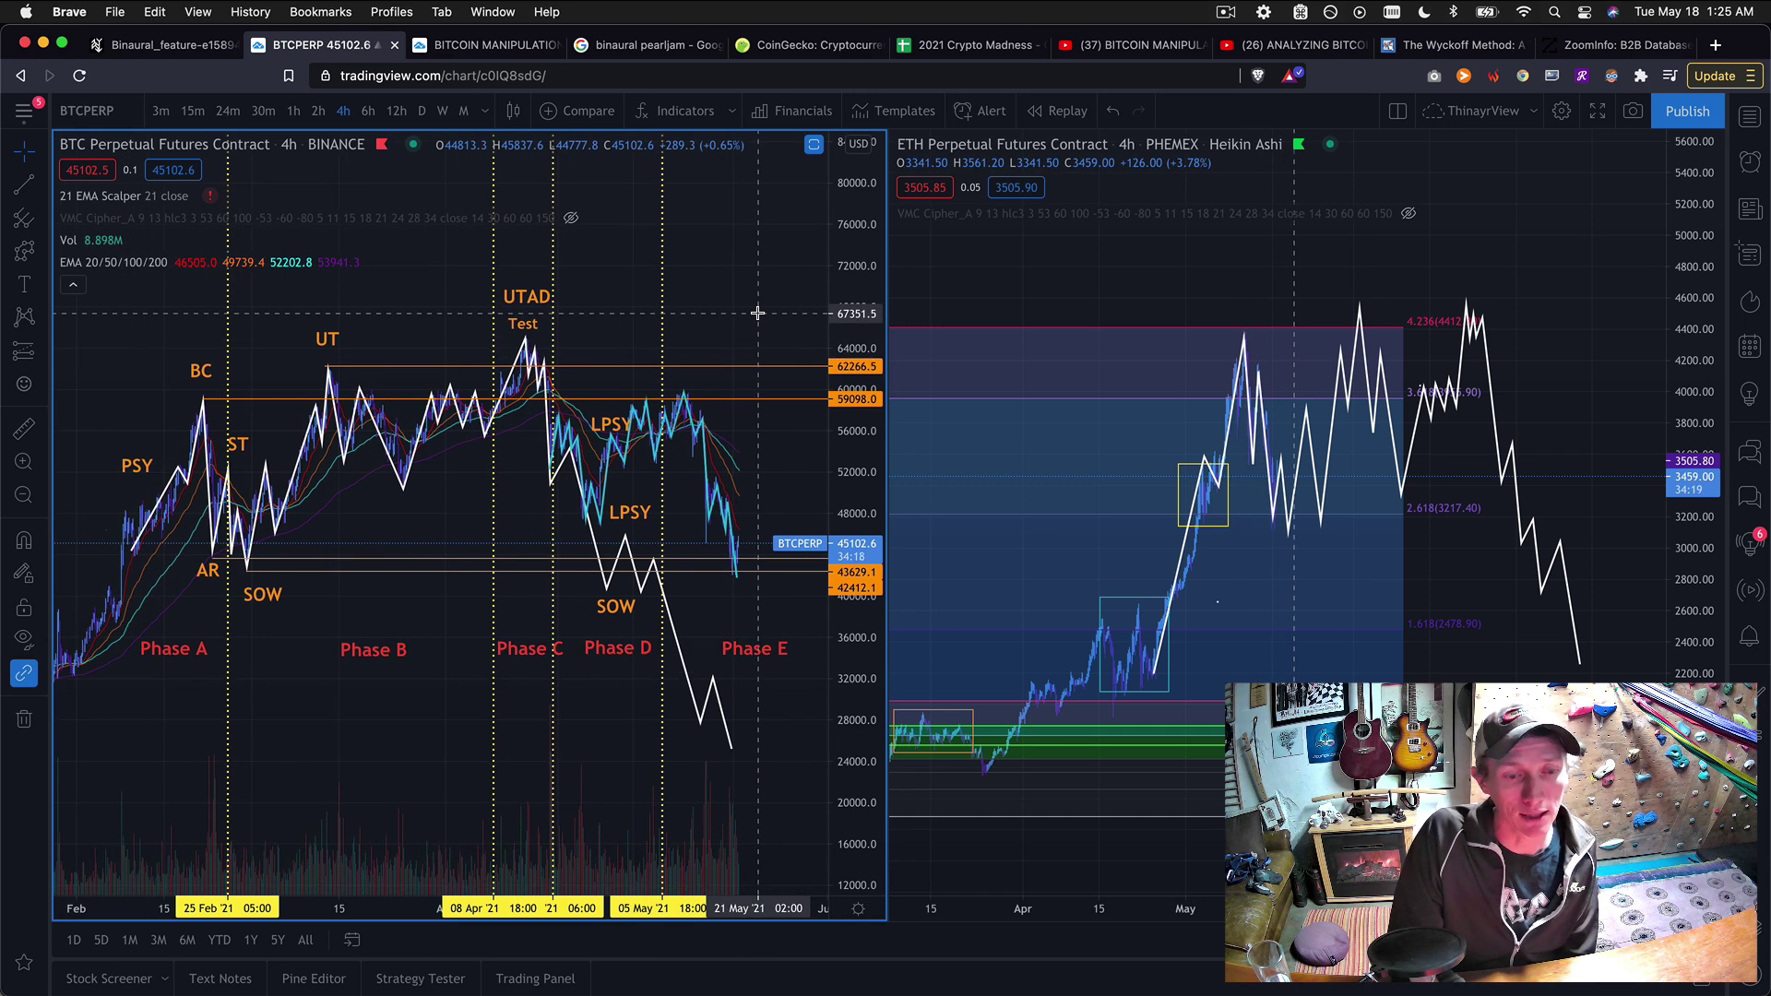
left_click_drag(758, 314, 758, 294)
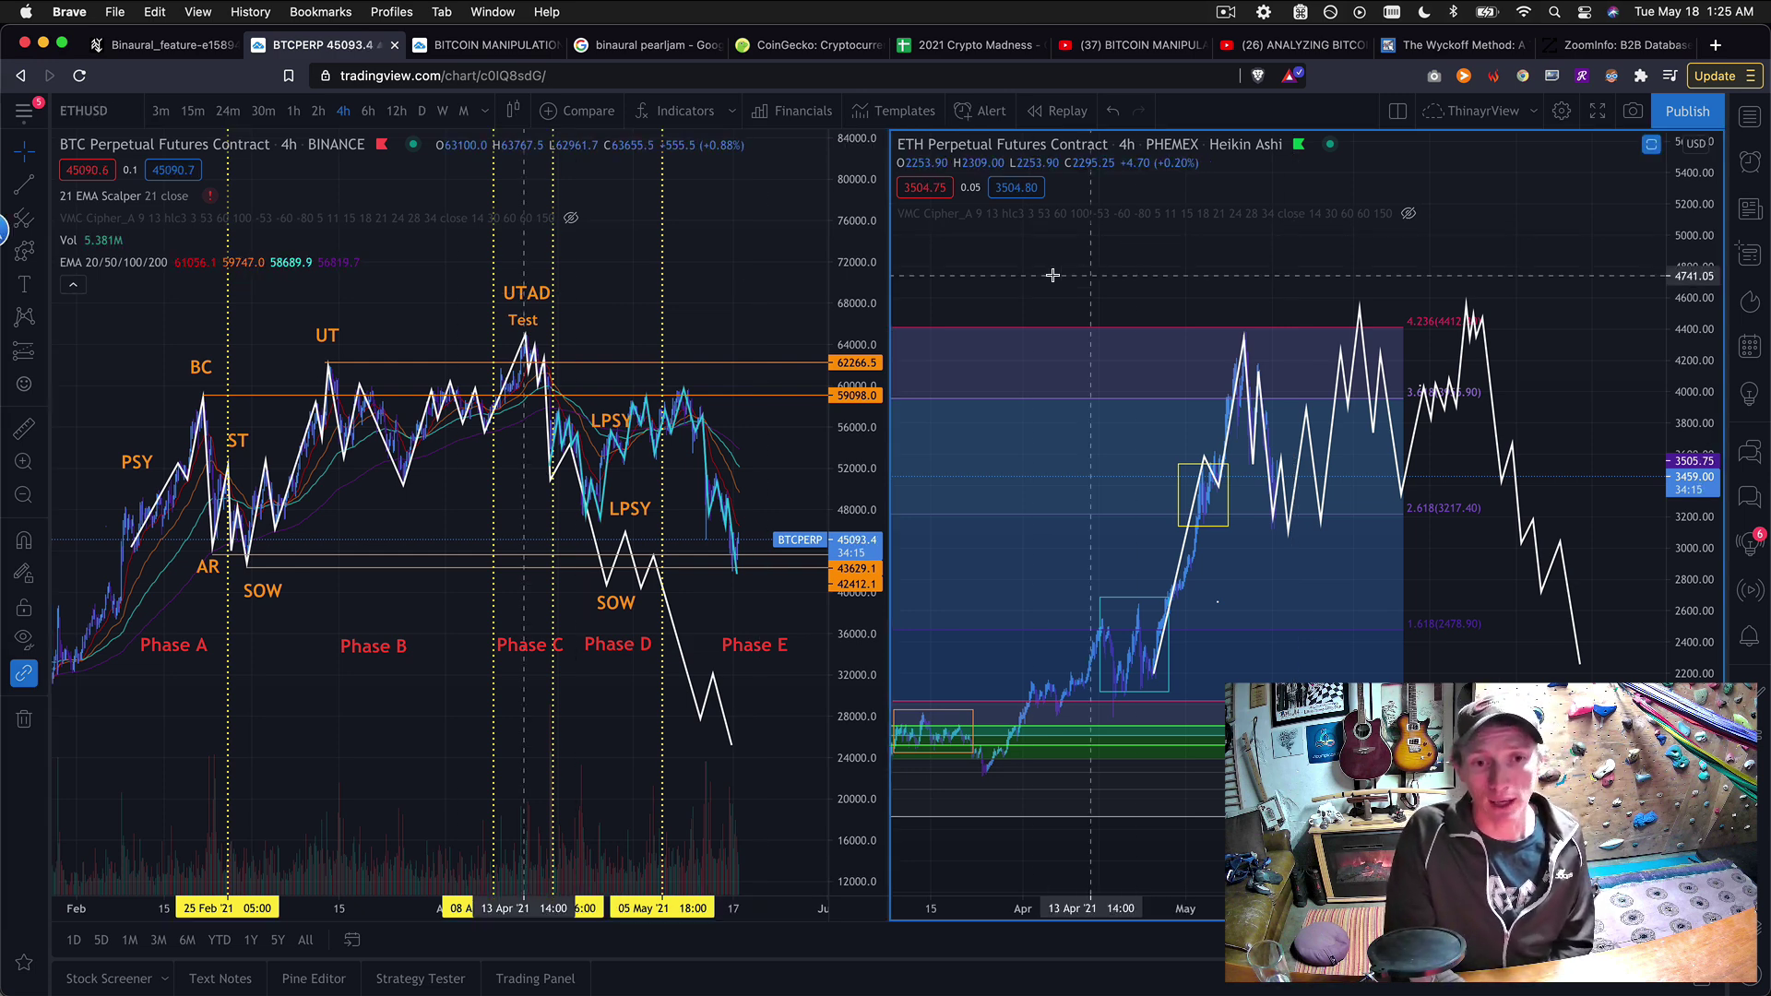
scroll(1025, 275, "right", 2)
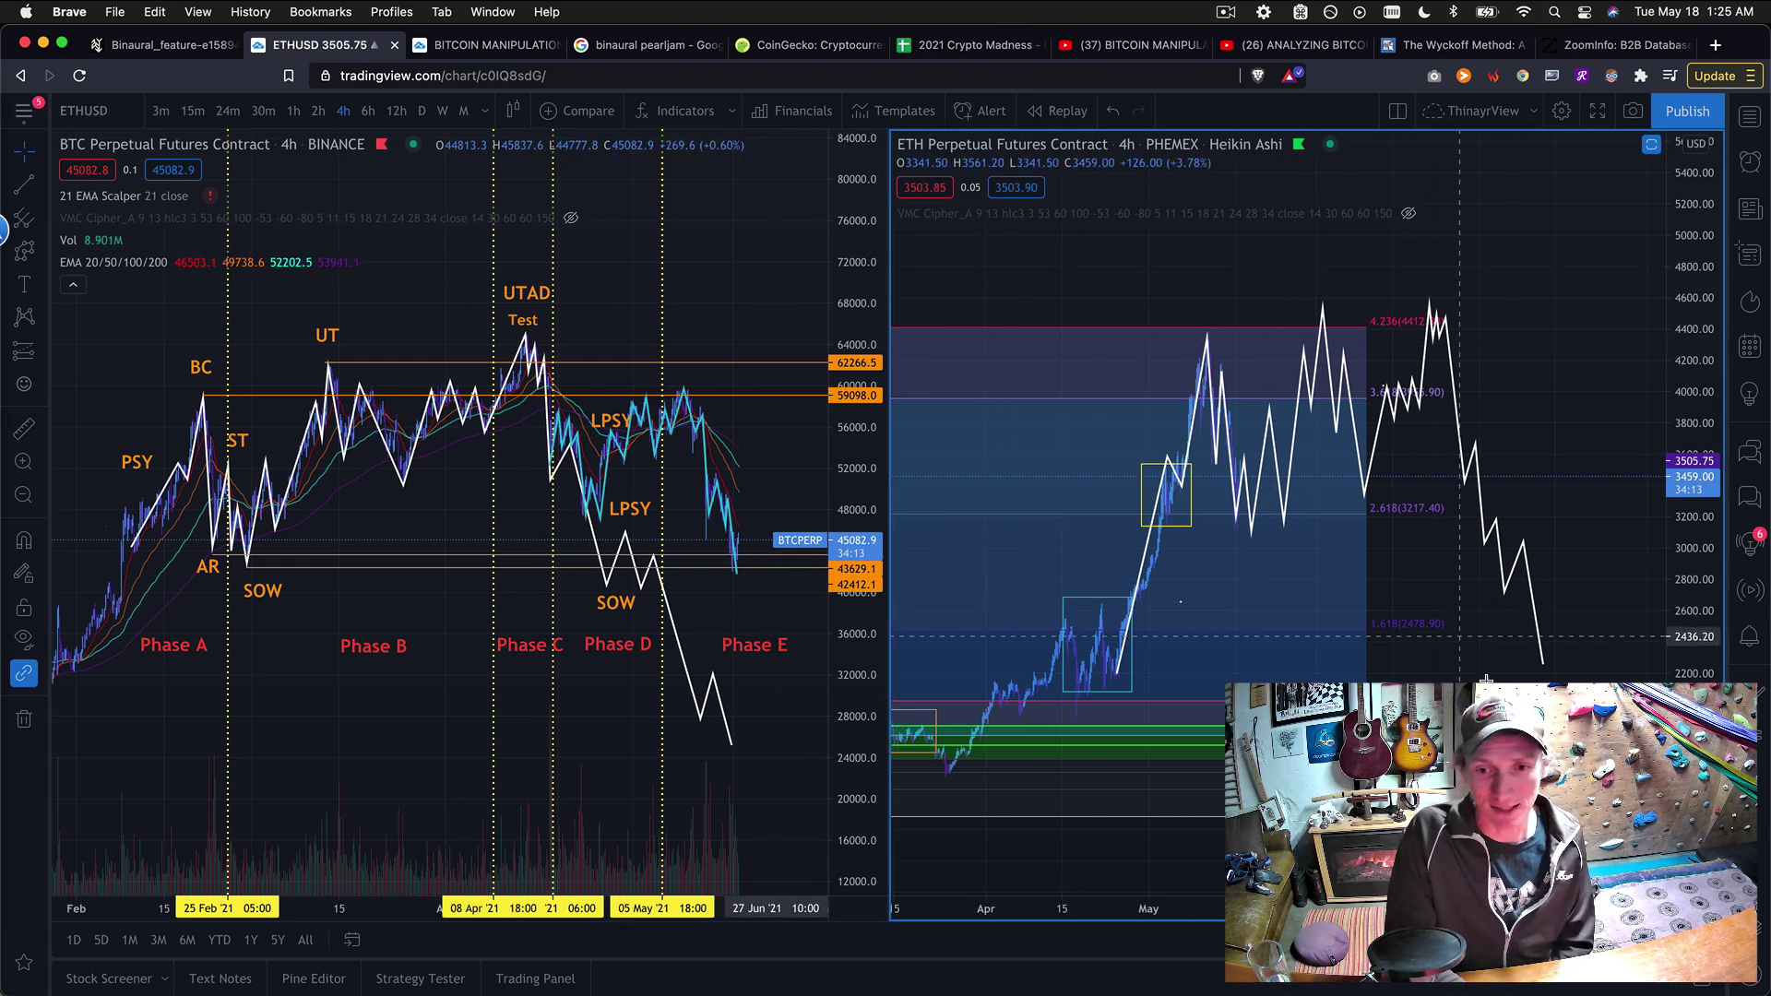
scroll(1555, 680, "left", 2)
left_click_drag(1556, 680, 1487, 725)
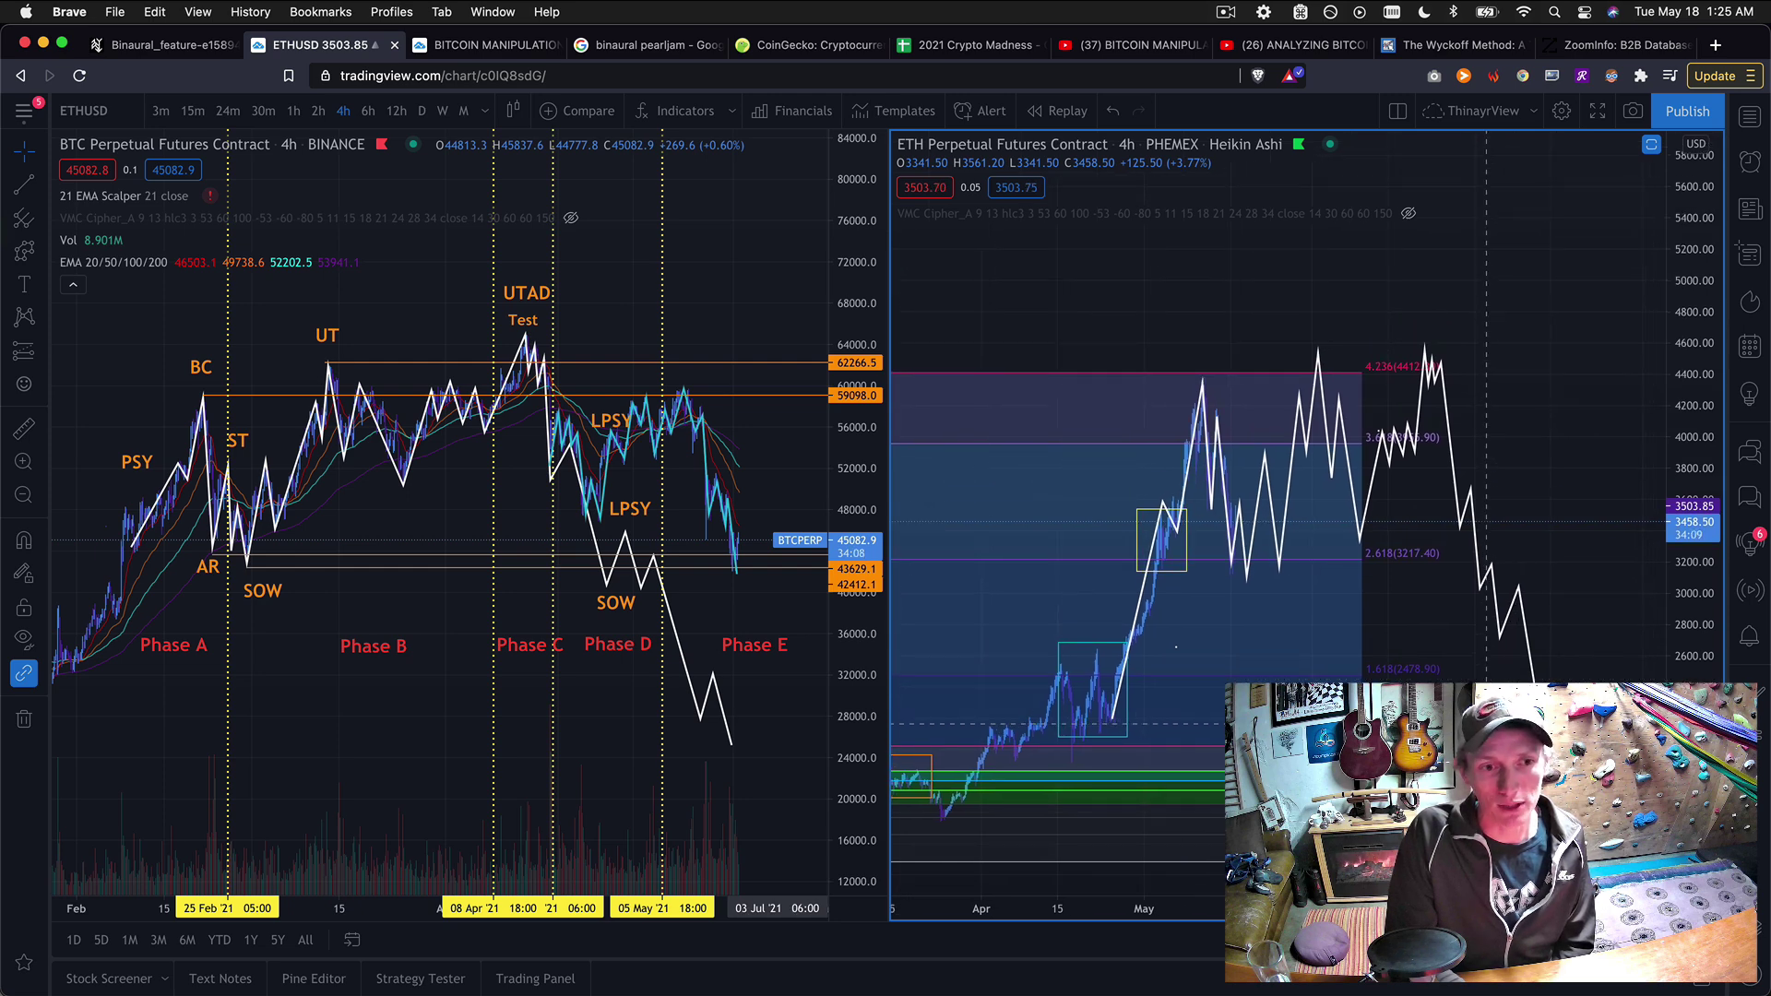